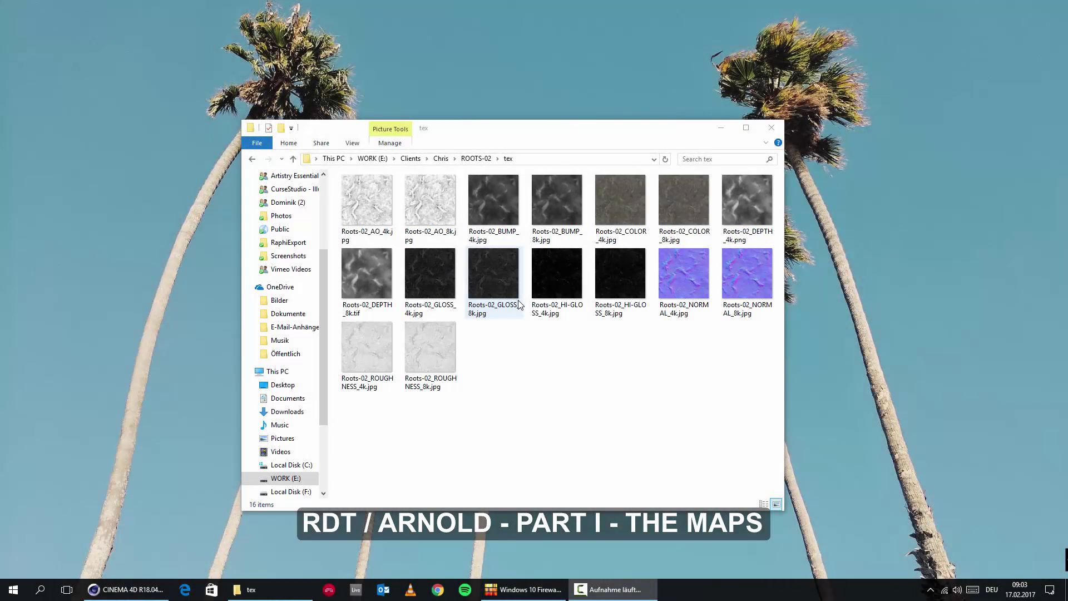
Examine the AO, COLOR and DEPTH maps of the Roots-02 texture set in their 4k and 8k versions
left_click(536, 369)
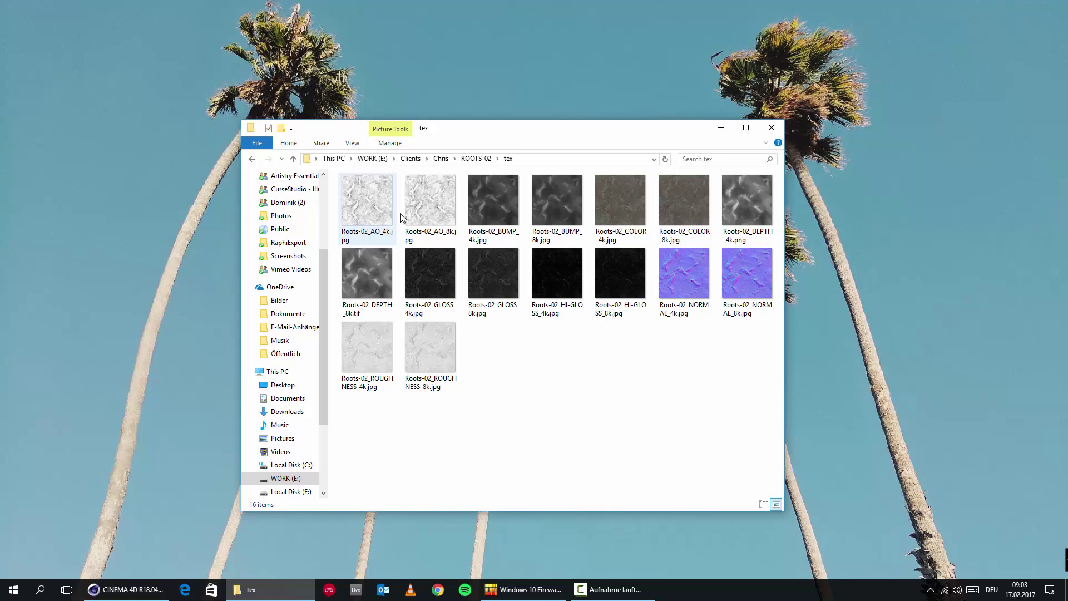
mouse_move(436, 217)
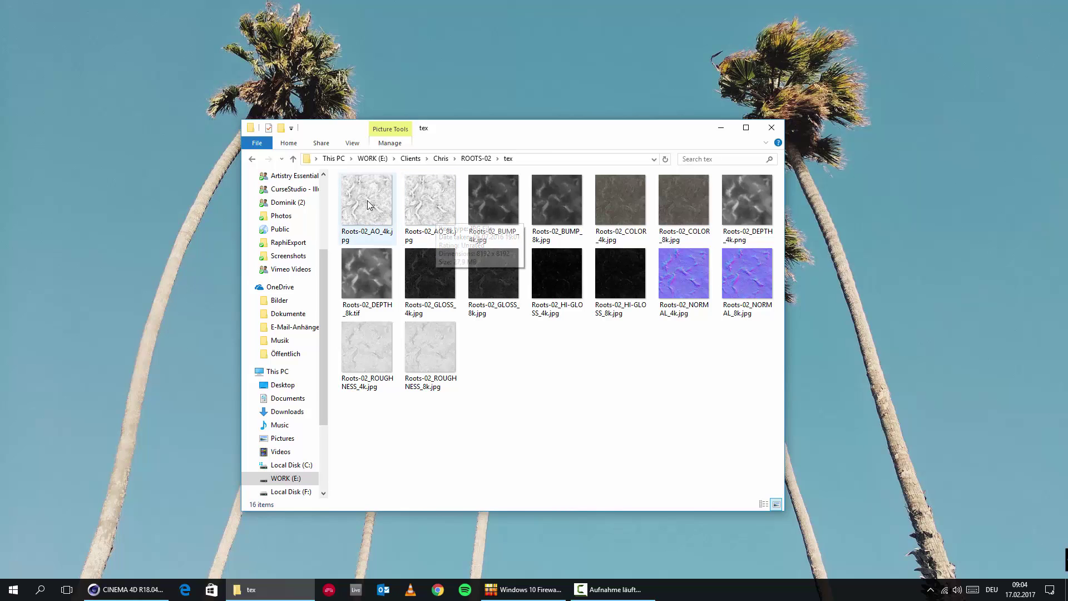
mouse_move(368, 205)
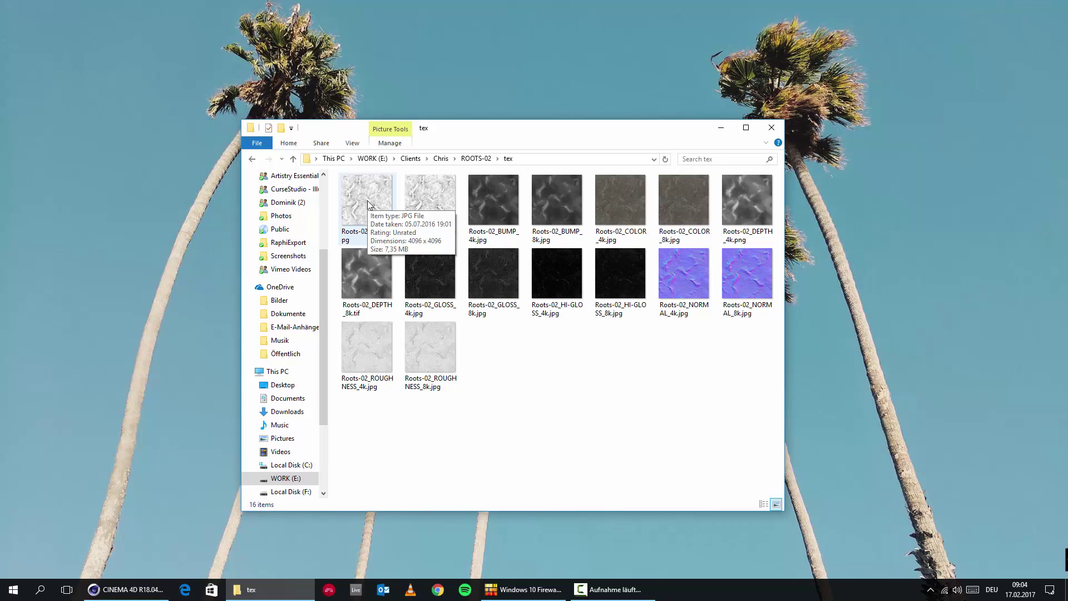
left_click(626, 207)
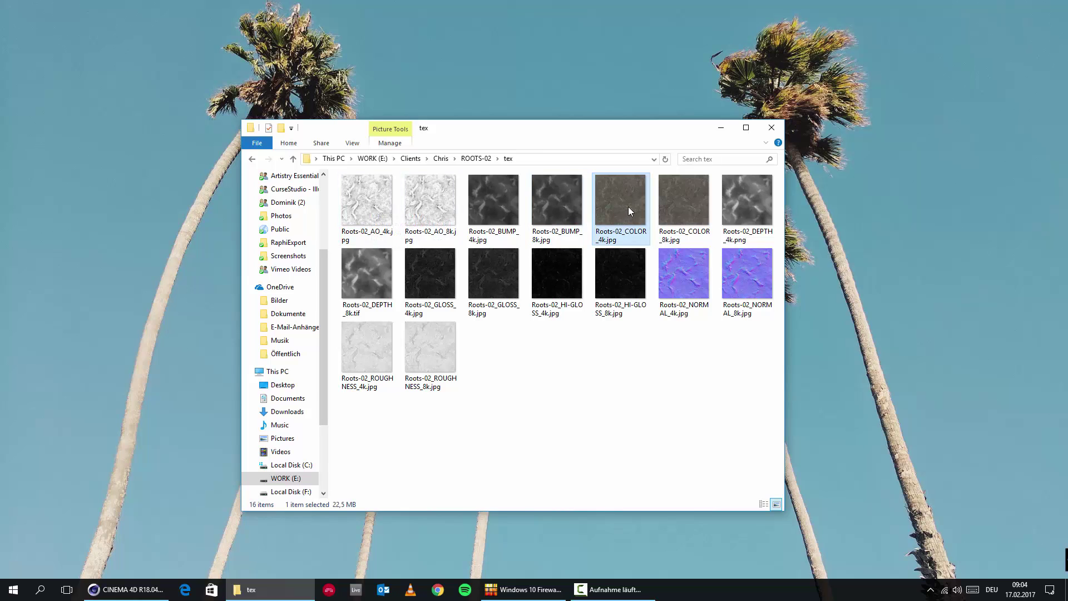
left_click(670, 205)
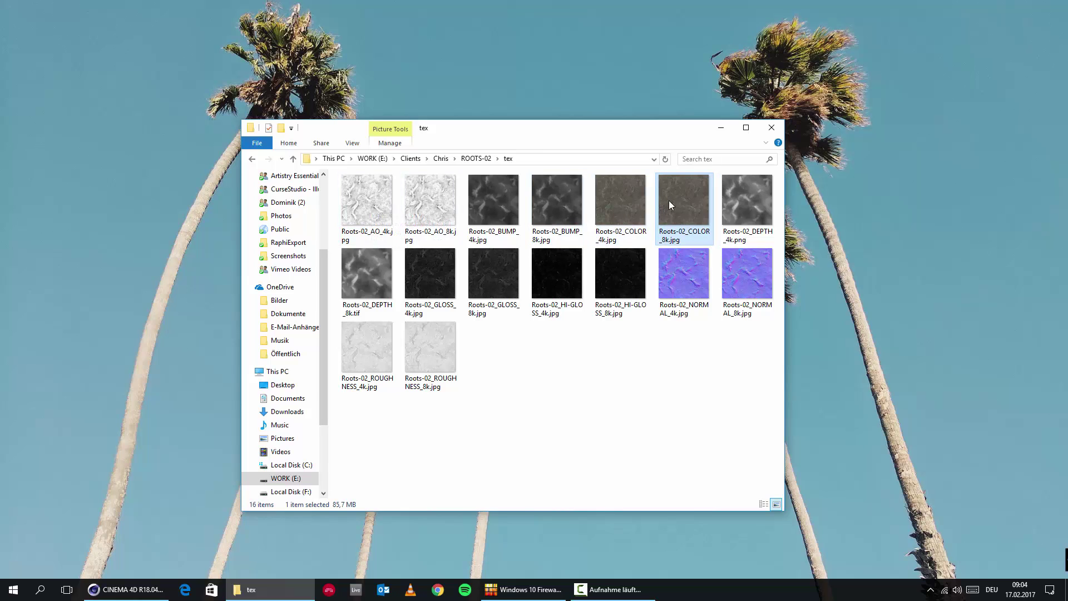
left_click(761, 210)
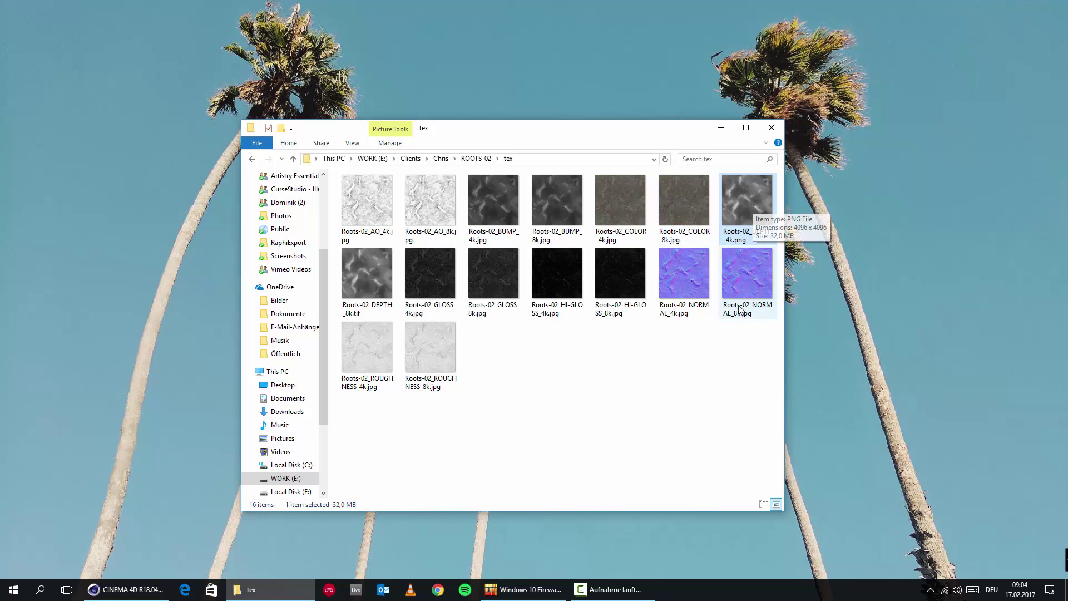
left_click(672, 203)
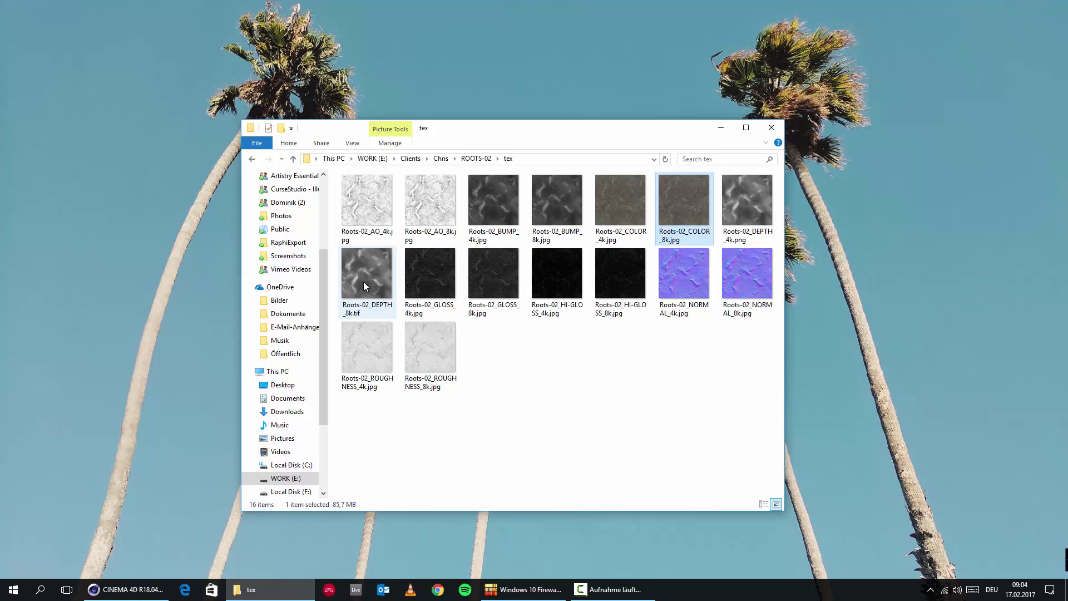
Compare the Roots-02 GLOSS and HI-GLOSS maps in their 4k and 8k versions
left_click(428, 268)
left_click(513, 274)
left_click(439, 278)
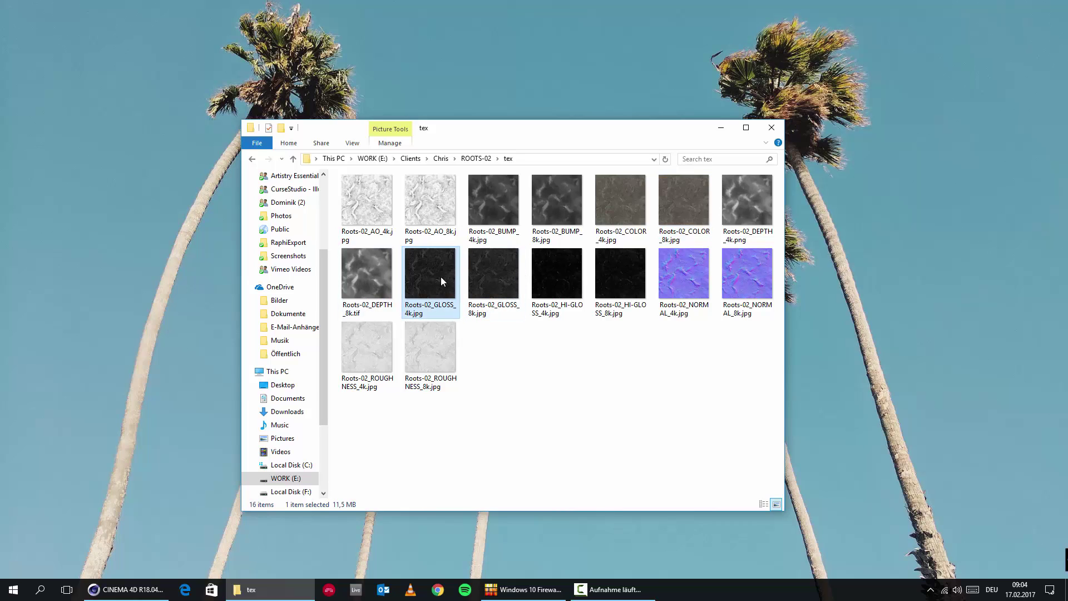
left_click(498, 282)
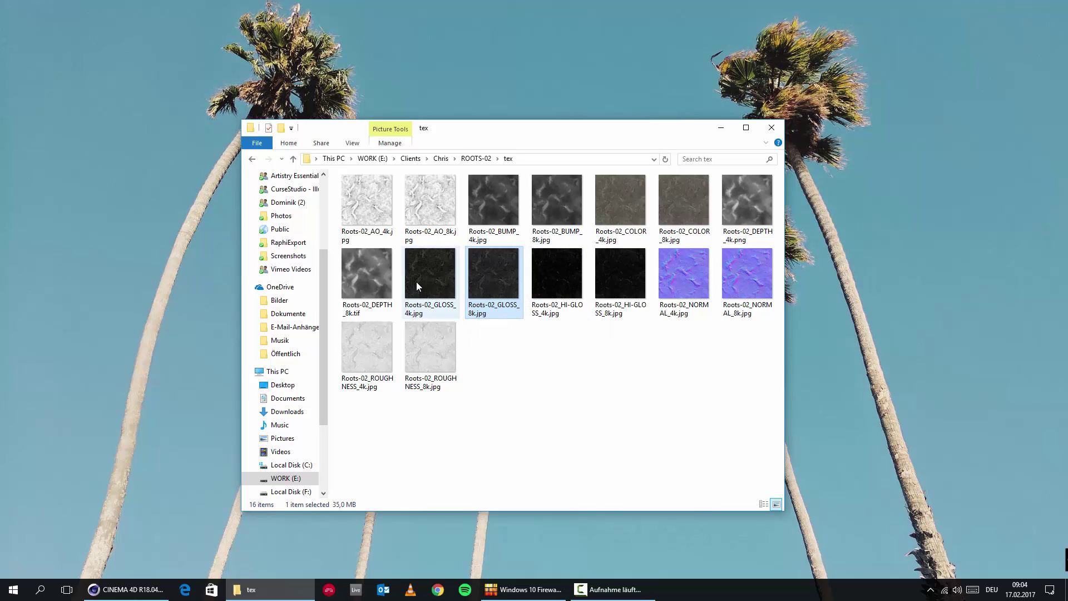
left_click(436, 273)
left_click(502, 277)
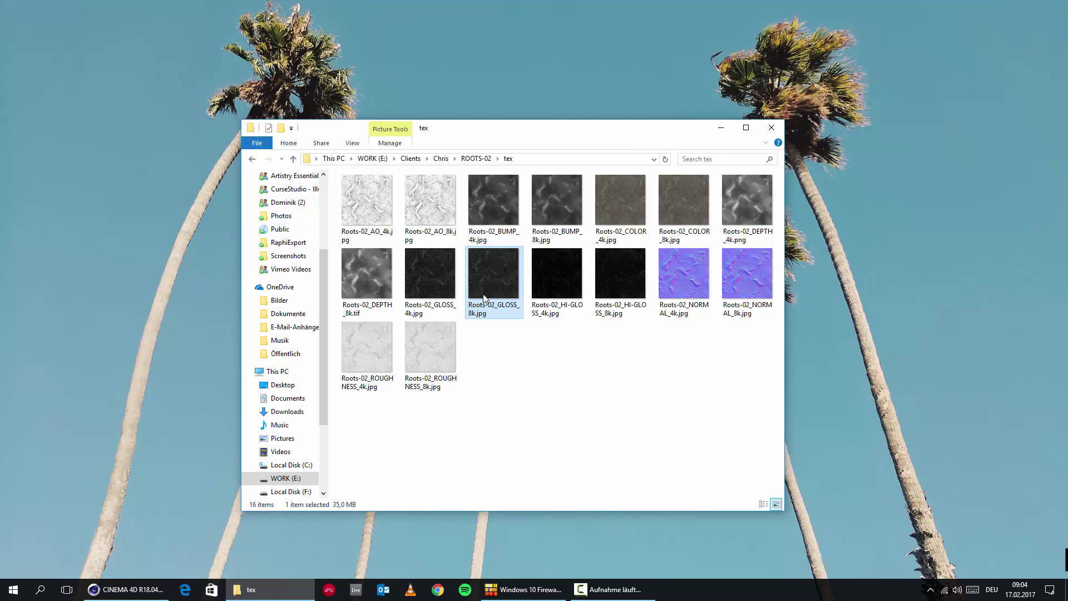
left_click(582, 266)
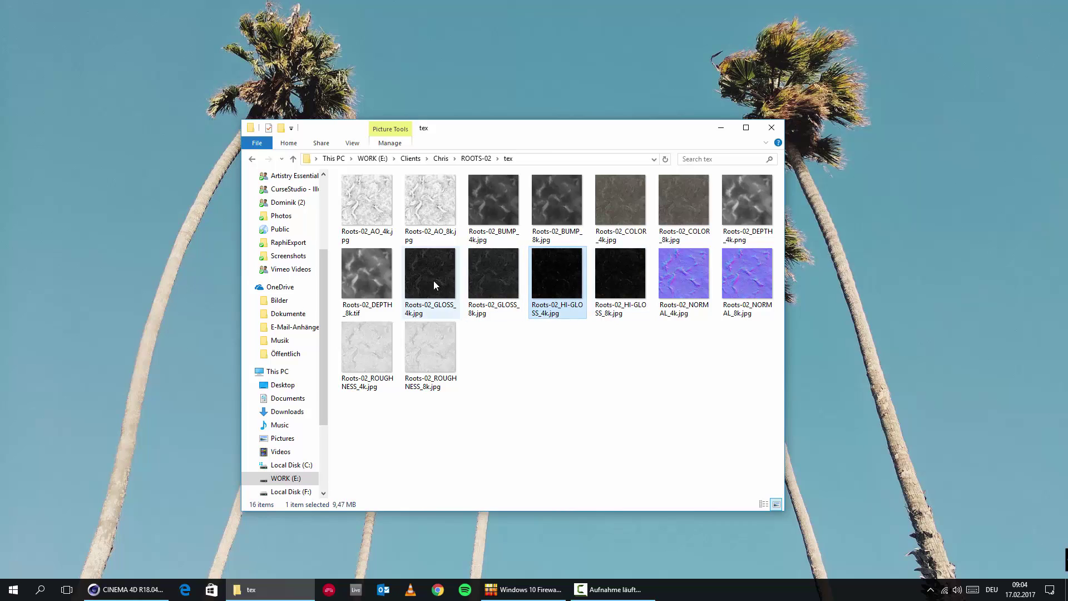
mouse_move(604, 284)
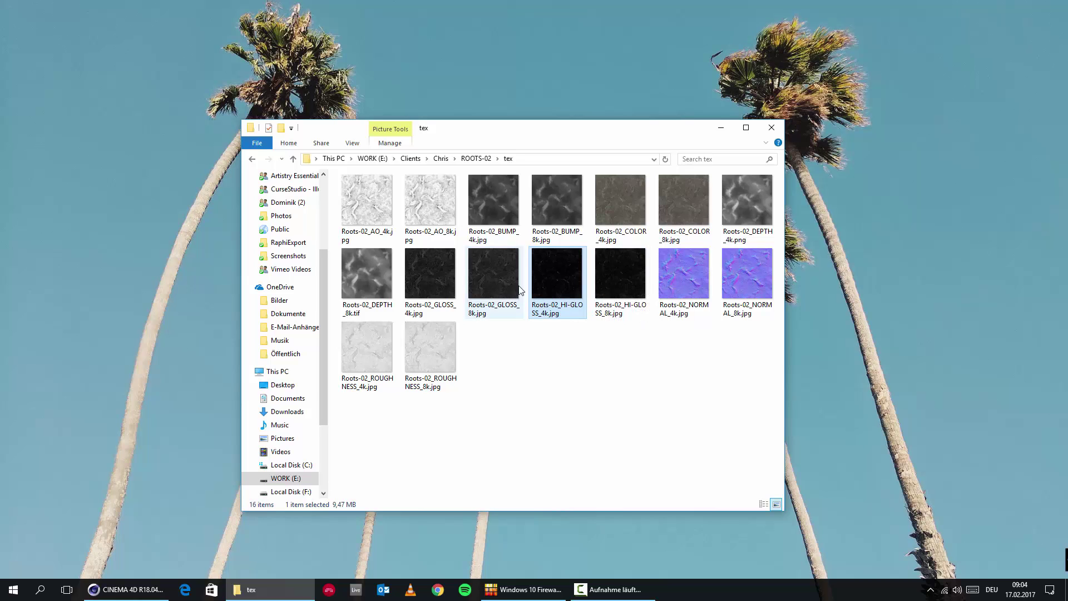
left_click(627, 276)
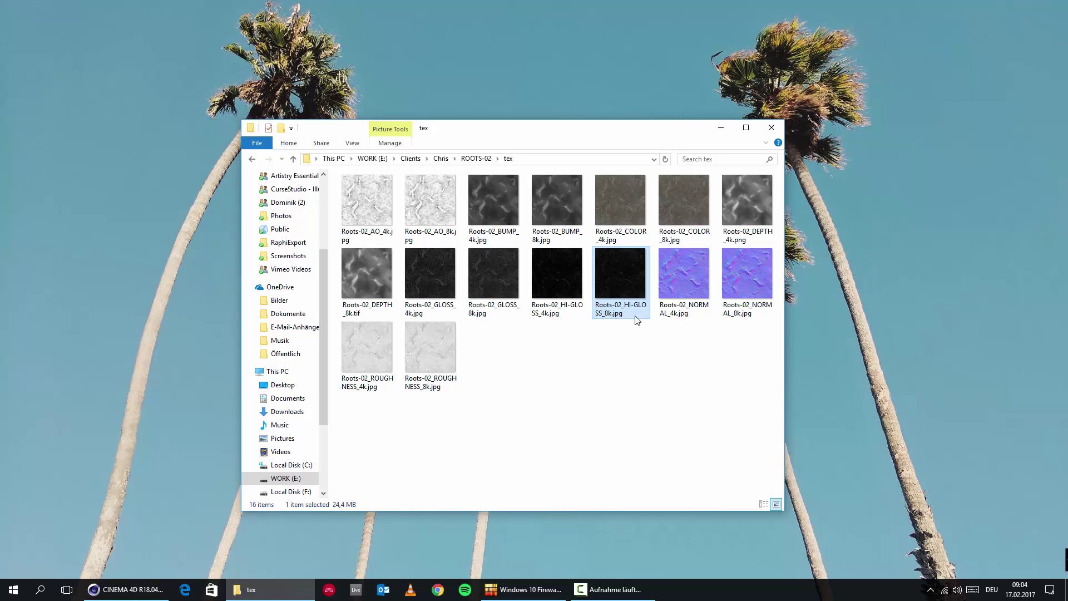
Look over the 4k and 8k NORMAL and ROUGHNESS maps of the Roots-02 texture set
left_click(686, 289)
left_click(754, 293)
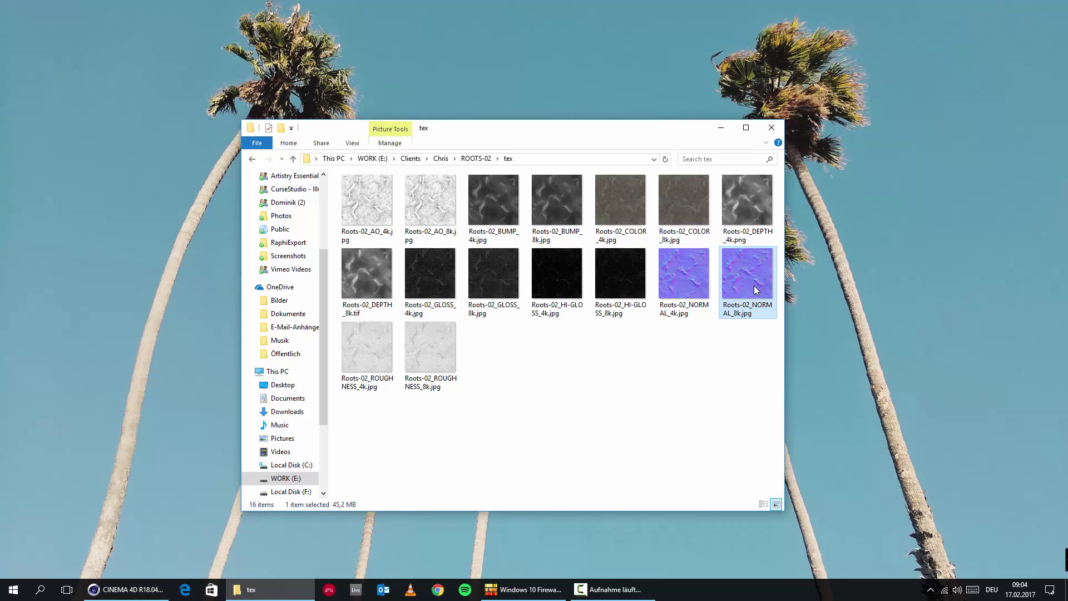
left_click(375, 348)
left_click(445, 351)
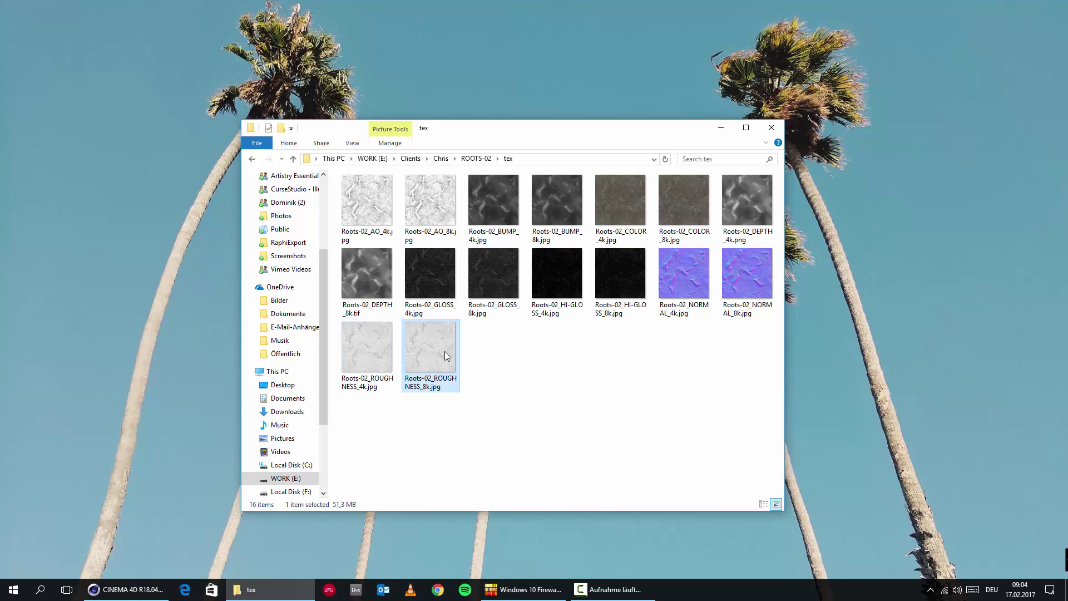
mouse_move(429, 343)
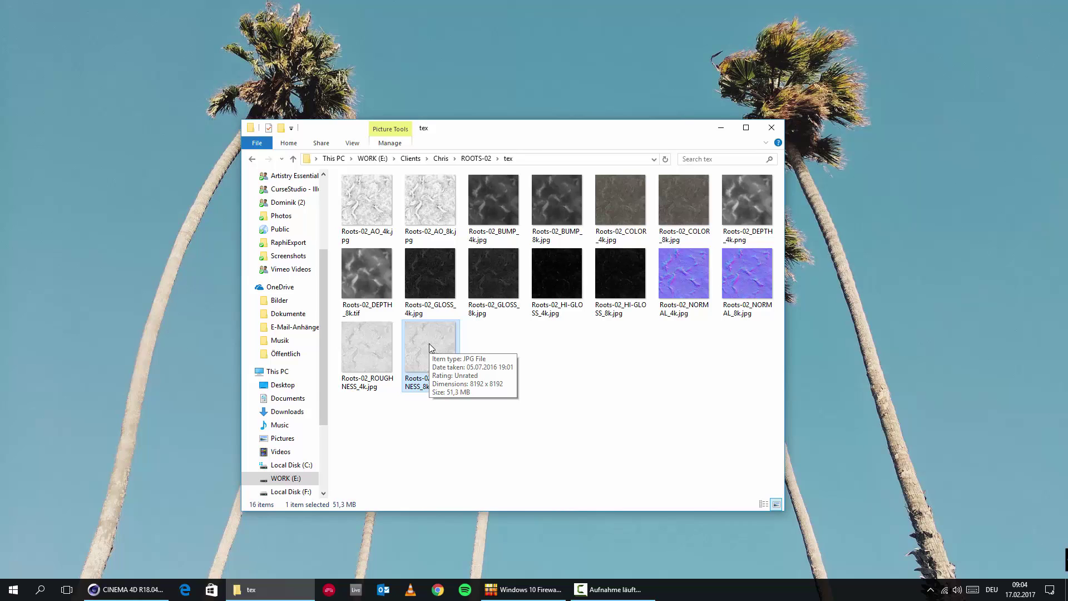
left_click(500, 387)
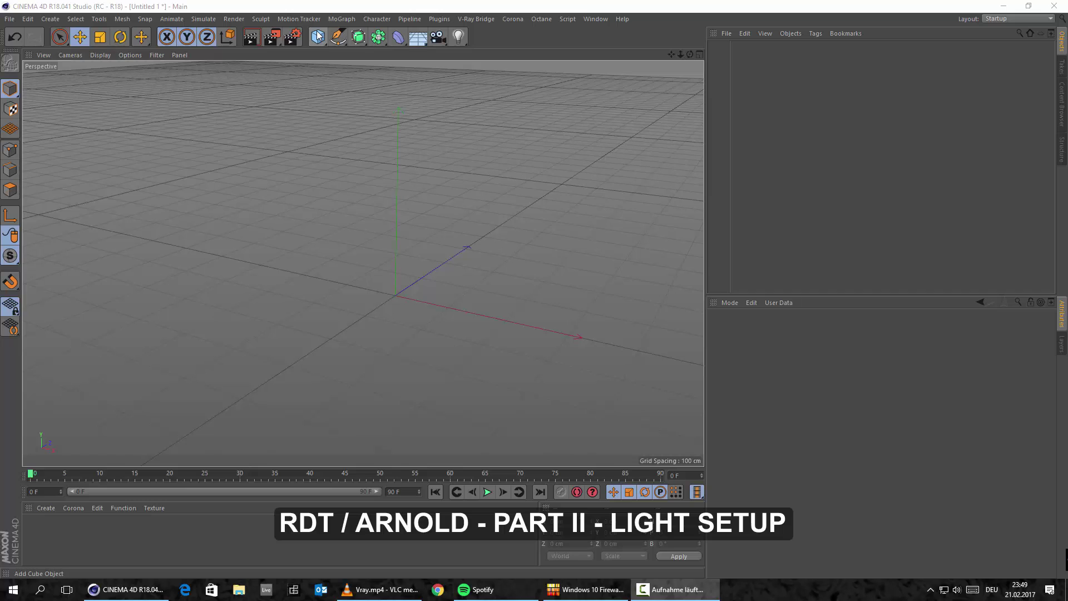
In Cinema 4D, add a Plane primitive to the empty scene
left_click(317, 37)
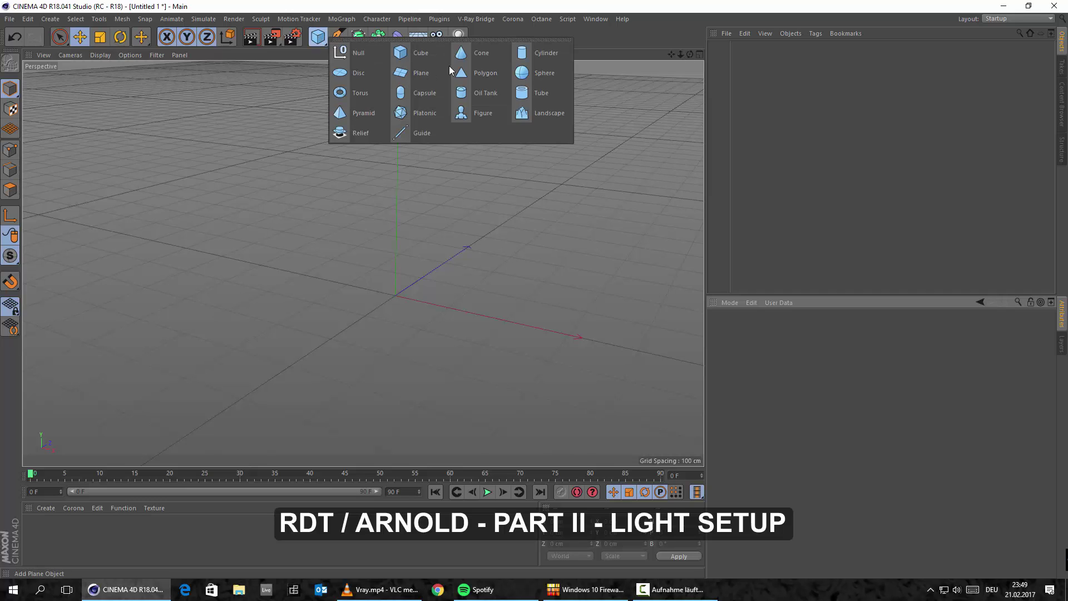
left_click(439, 75)
left_click_drag(462, 176, 440, 167, "alt")
Add an Arnold quad_light and move it along X to about -402 cm, beside the plane
left_click(438, 19)
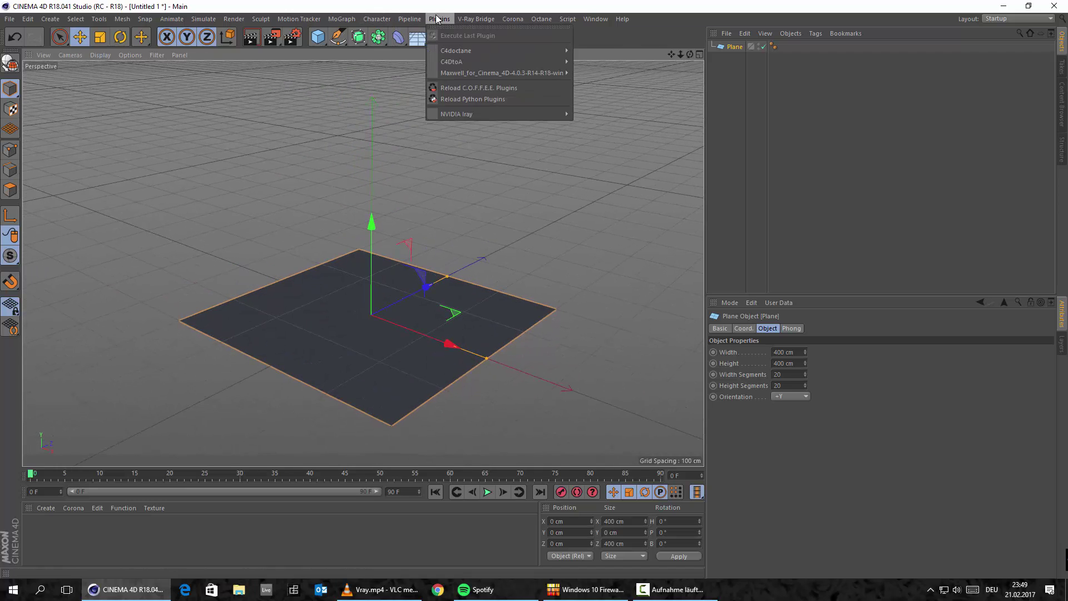
mouse_move(476, 64)
mouse_move(626, 67)
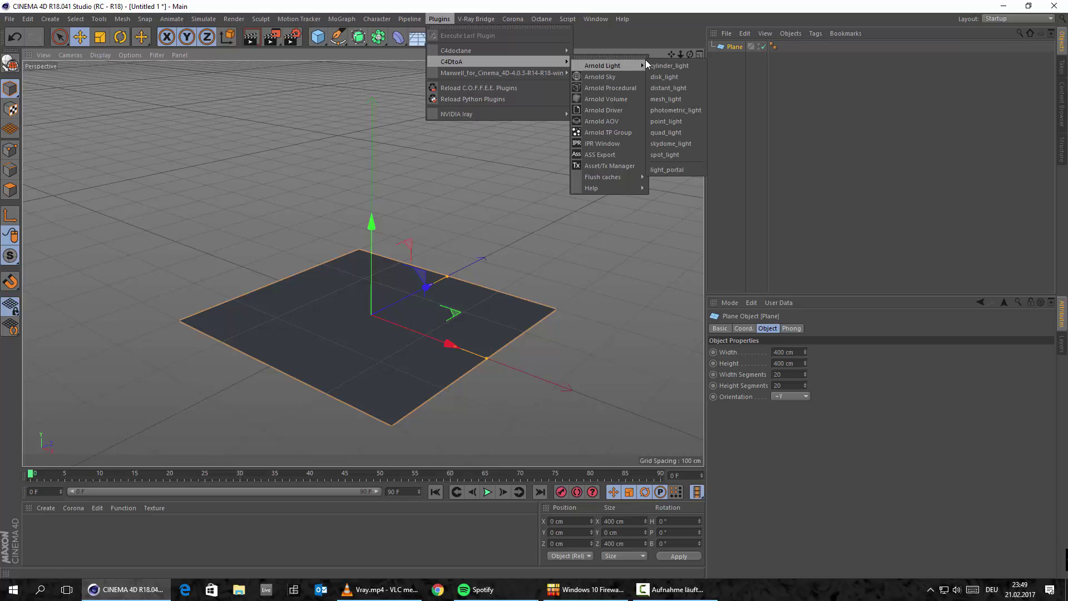
left_click(677, 132)
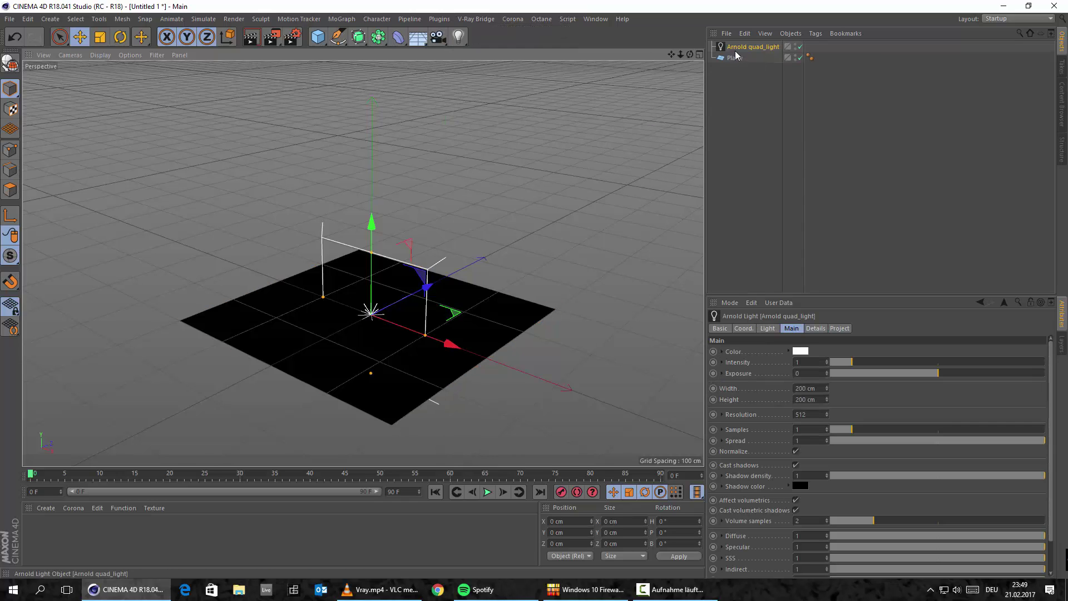
left_click_drag(448, 345, 140, 230)
middle_click_drag(305, 267, 461, 287, "alt")
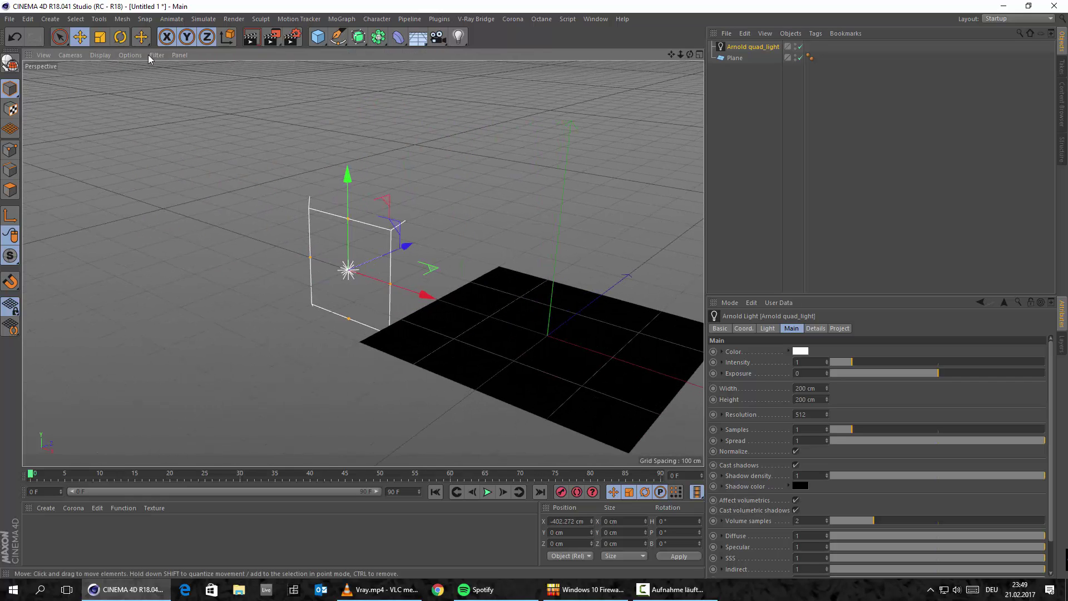
Rotate the quad light's heading to -90° so that it faces the plane
left_click(121, 36)
left_click_drag(341, 299, 146, 266)
left_click(80, 37)
middle_click_drag(465, 196, 268, 219, "alt")
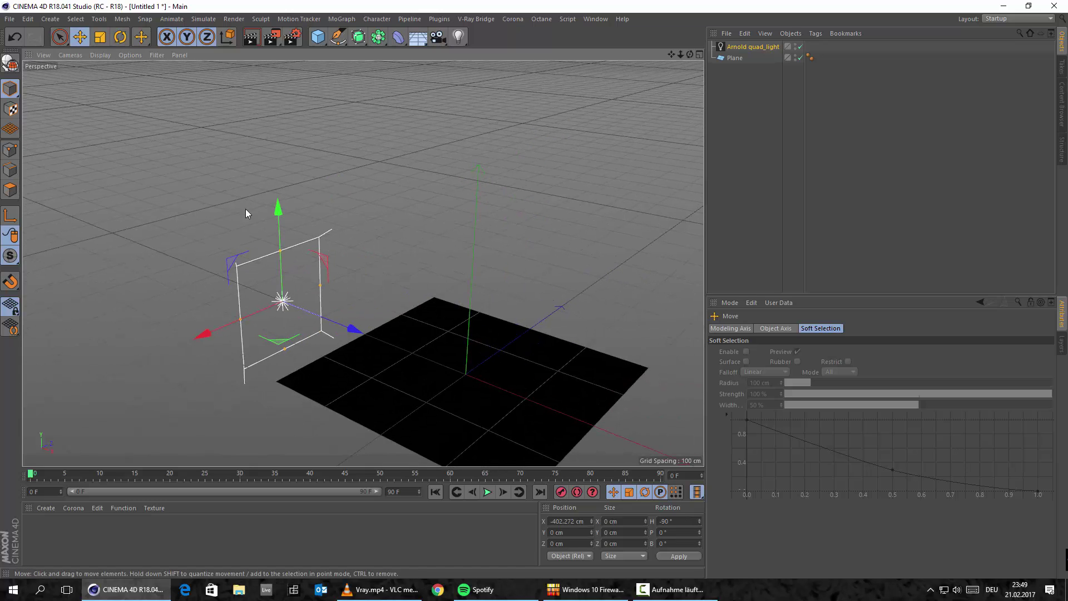
Raise the quad light to about 174 cm in Y and tilt its pitch to about -11° toward the plane
left_click_drag(277, 209, 308, 100)
left_click_drag(337, 229, 279, 131, "alt")
key("r")
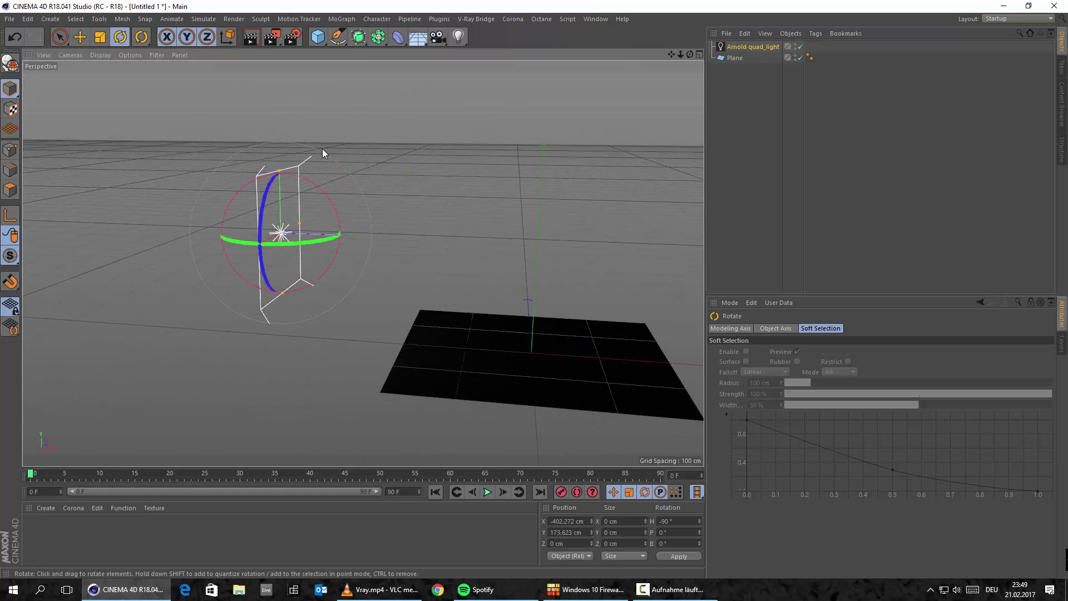
mouse_move(319, 191)
left_mouse_down()
mouse_move(338, 201)
mouse_move(299, 174)
mouse_move(304, 185)
left_mouse_up()
Create a Null object at the origin and make the Arnold quad light its child
left_click(46, 20)
mouse_move(59, 35)
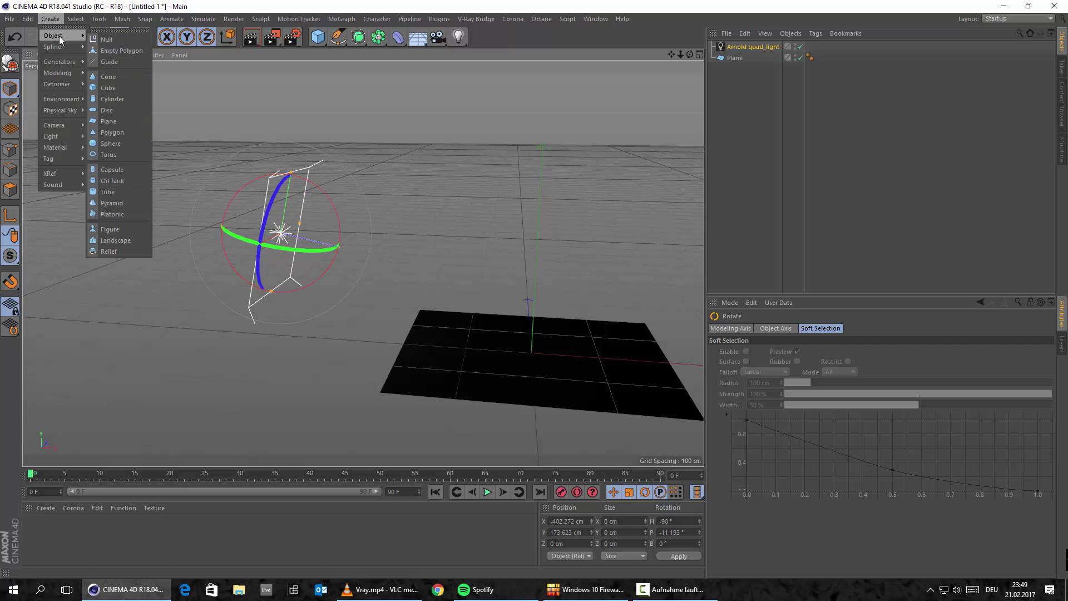
left_click(117, 39)
left_click_drag(736, 57, 732, 49)
left_click(732, 48)
Try rotating the null's heading to swing the quad light around the plane
left_click(745, 329)
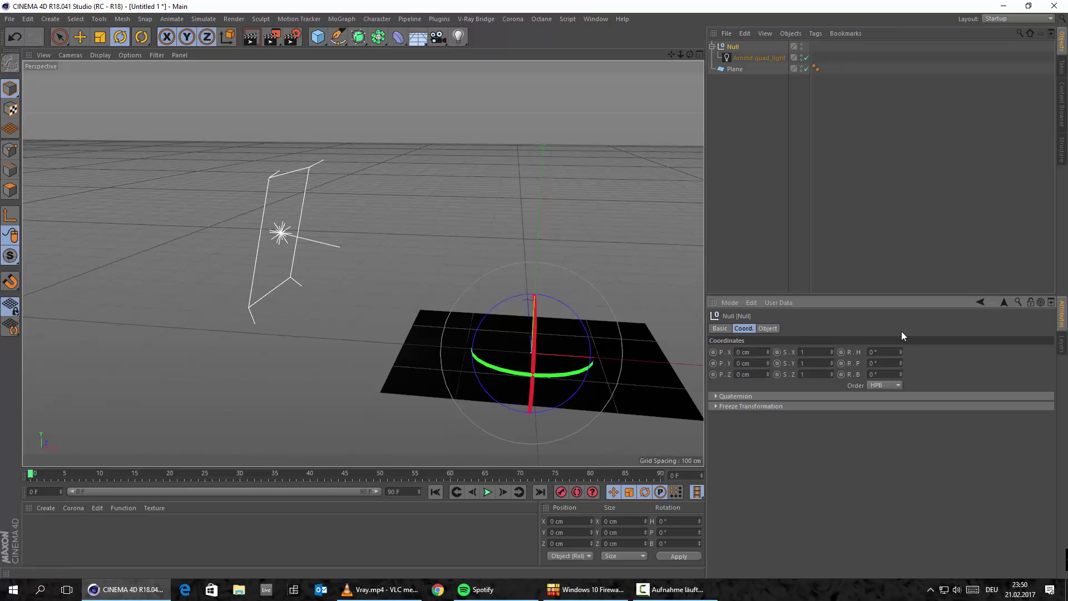
mouse_move(901, 352)
left_mouse_down()
mouse_move(901, 378)
mouse_move(901, 354)
left_mouse_up()
left_click_drag(334, 331, 400, 229, "alt")
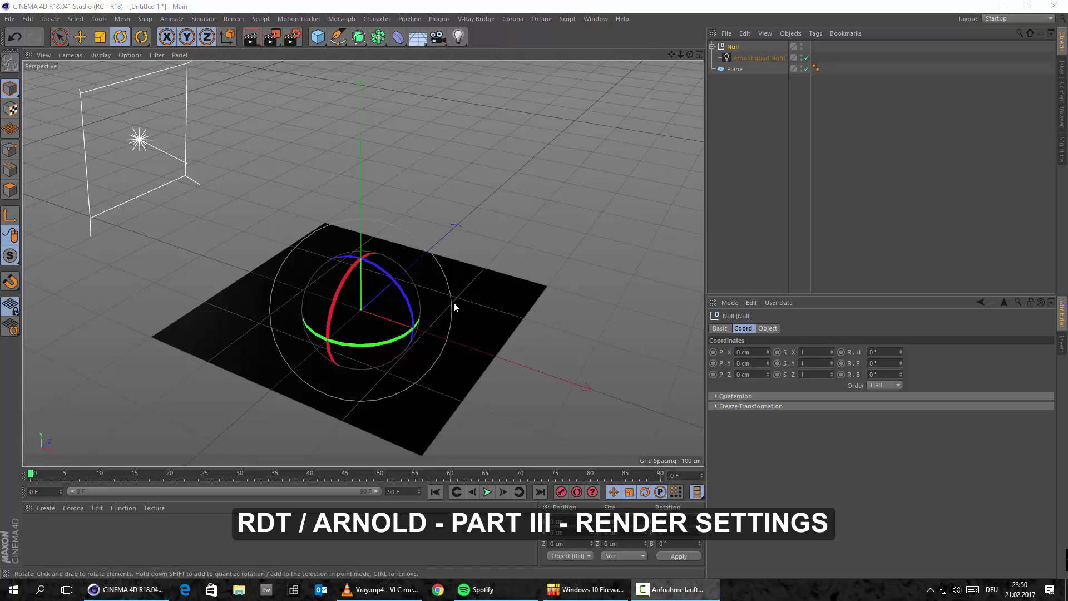
Set the renderer to Arnold Renderer in the render settings, review its sampling options and close the settings
middle_click_drag(405, 214, 488, 207, "alt")
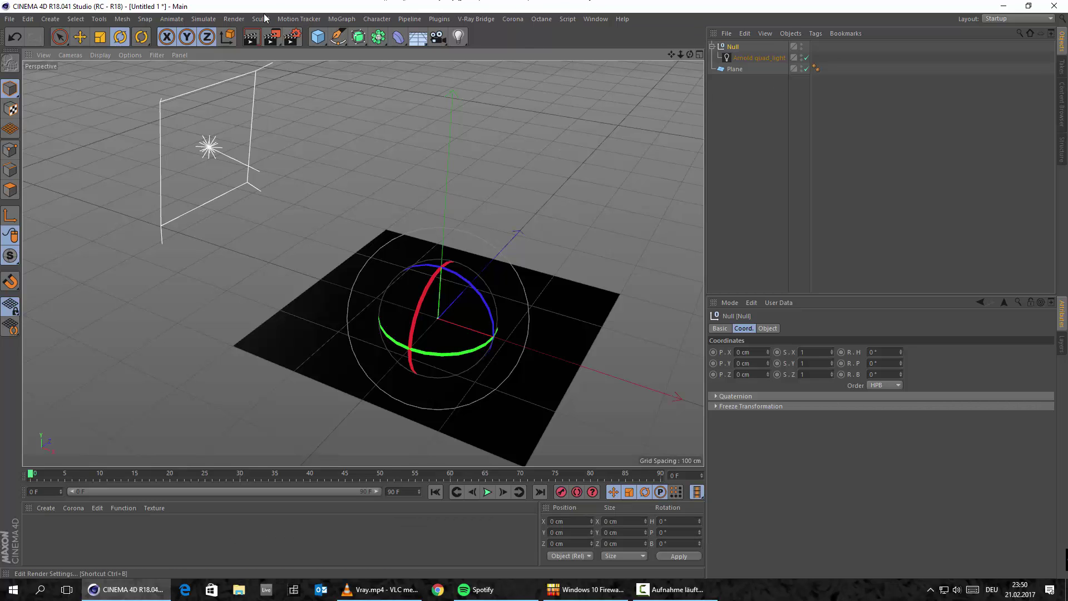
middle_click_drag(599, 207, 601, 231, "alt")
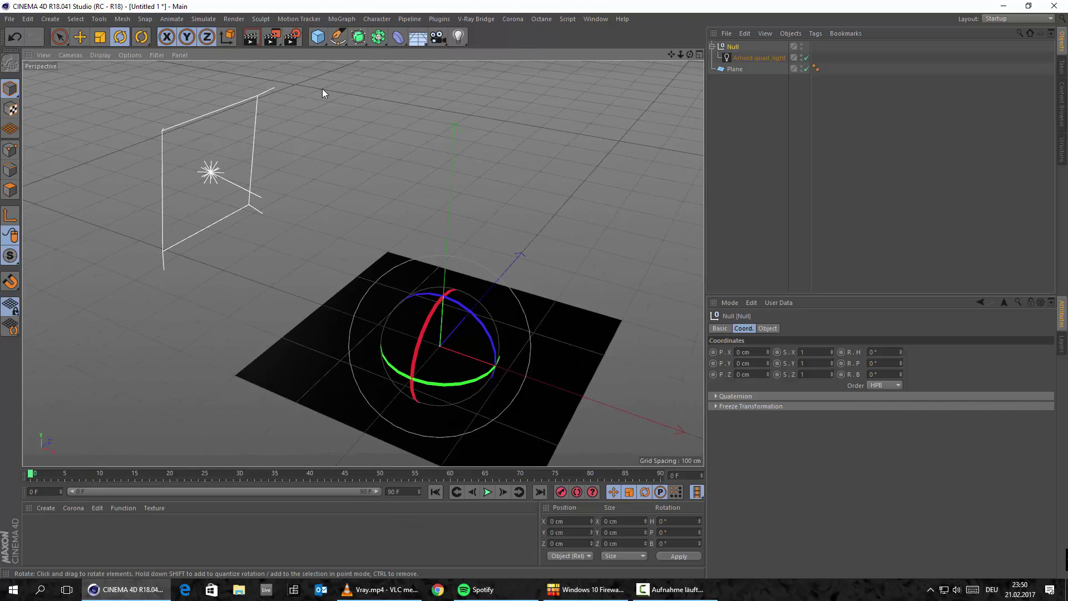
left_click(293, 37)
left_click_drag(181, 4, 365, 110)
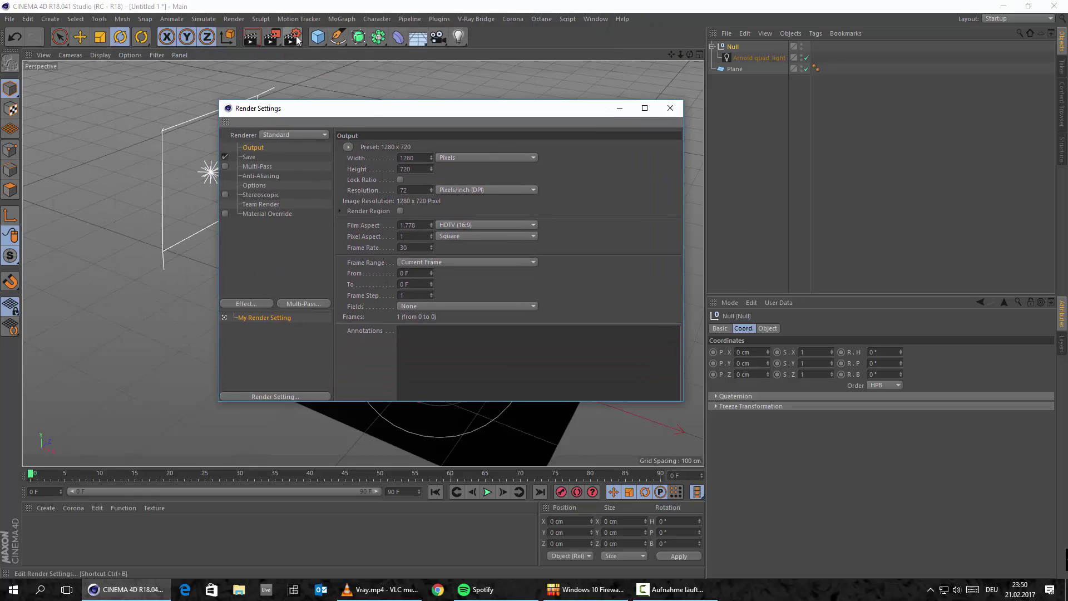
left_click(292, 135)
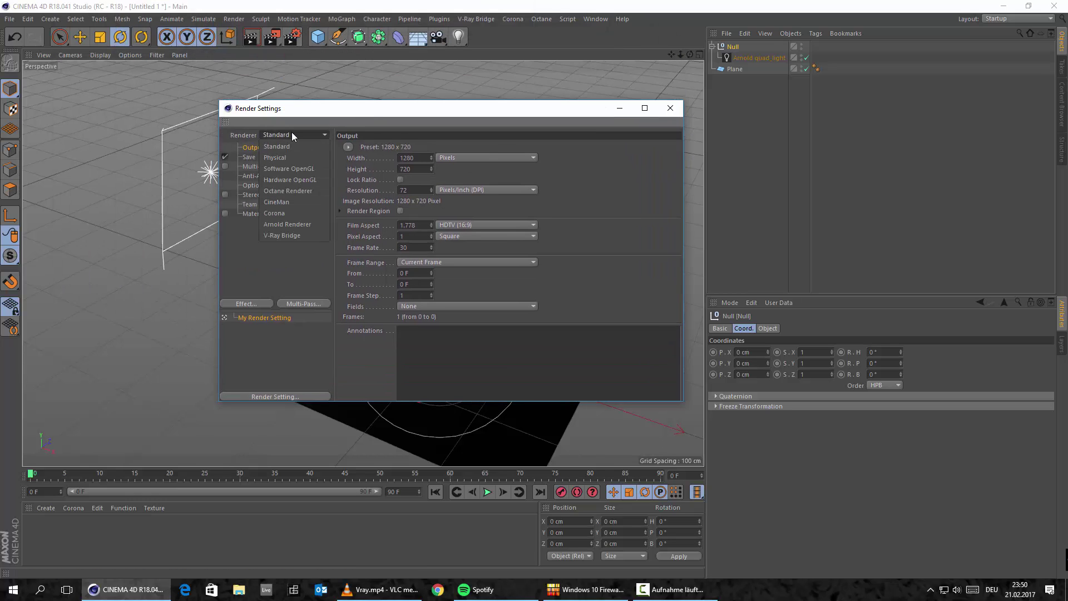
left_click(300, 225)
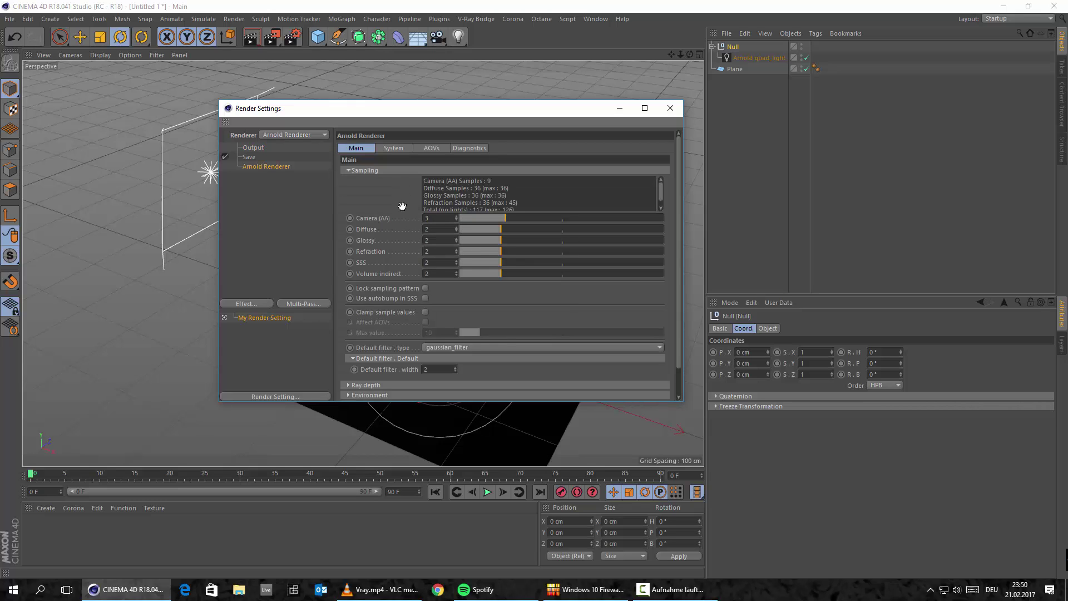
scroll(486, 299, "down", 1)
scroll(505, 191, "up", 1)
scroll(503, 329, "down", 1)
scroll(509, 290, "up", 1)
left_click(671, 107)
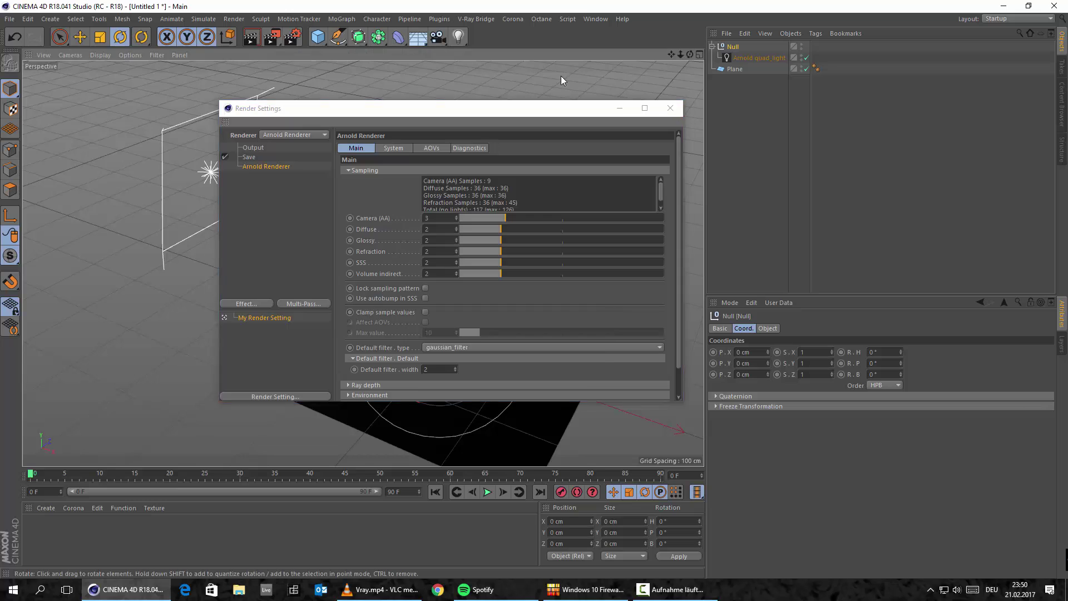
Render the lit plane in the perspective view with Arnold
scroll(509, 162, "up", 3)
left_click(252, 37)
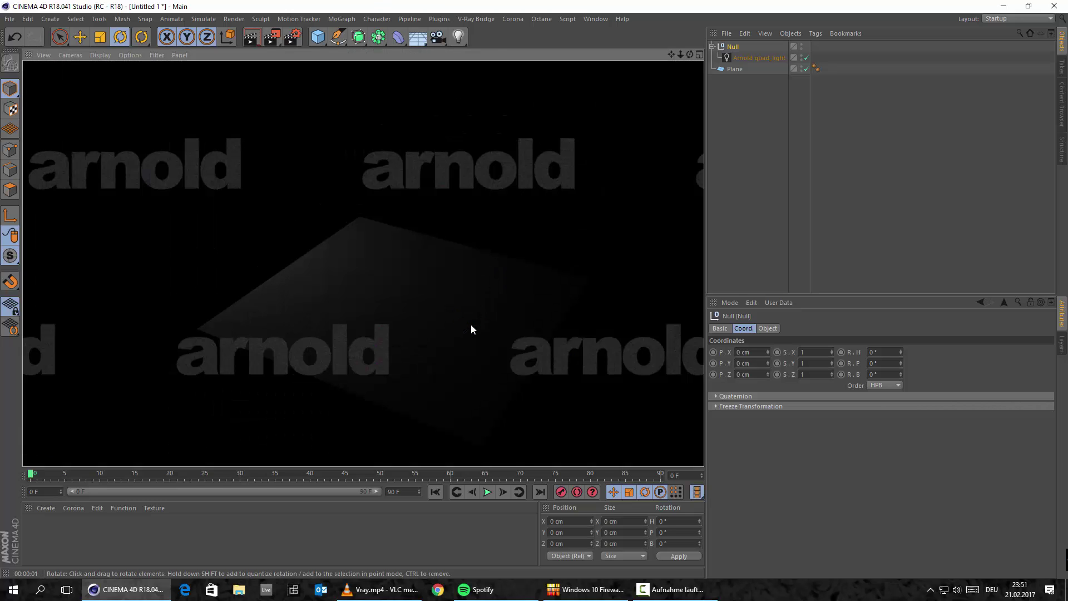
left_click_drag(386, 300, 442, 289, "alt")
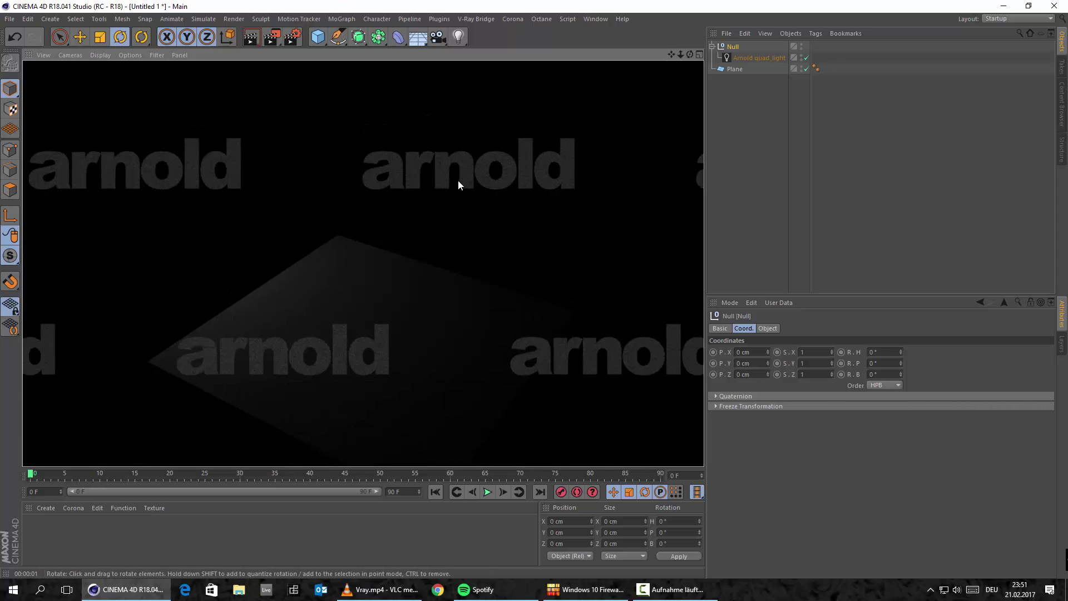
Set the Arnold quad light's intensity to 3 and render the perspective view again
left_click(246, 39)
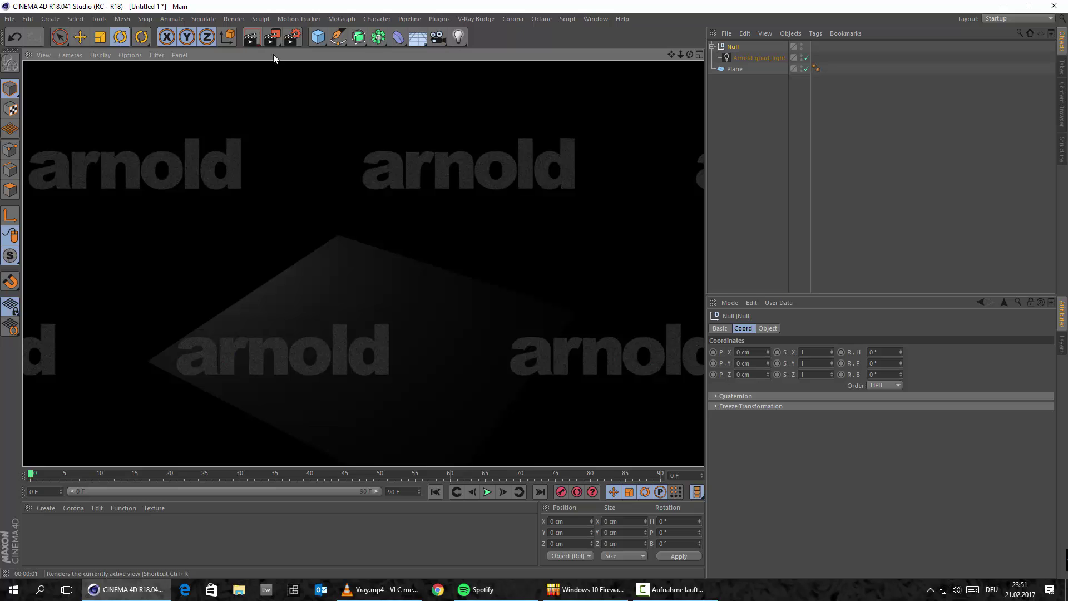
left_click(489, 342)
middle_click_drag(493, 263, 501, 311)
left_click(766, 61)
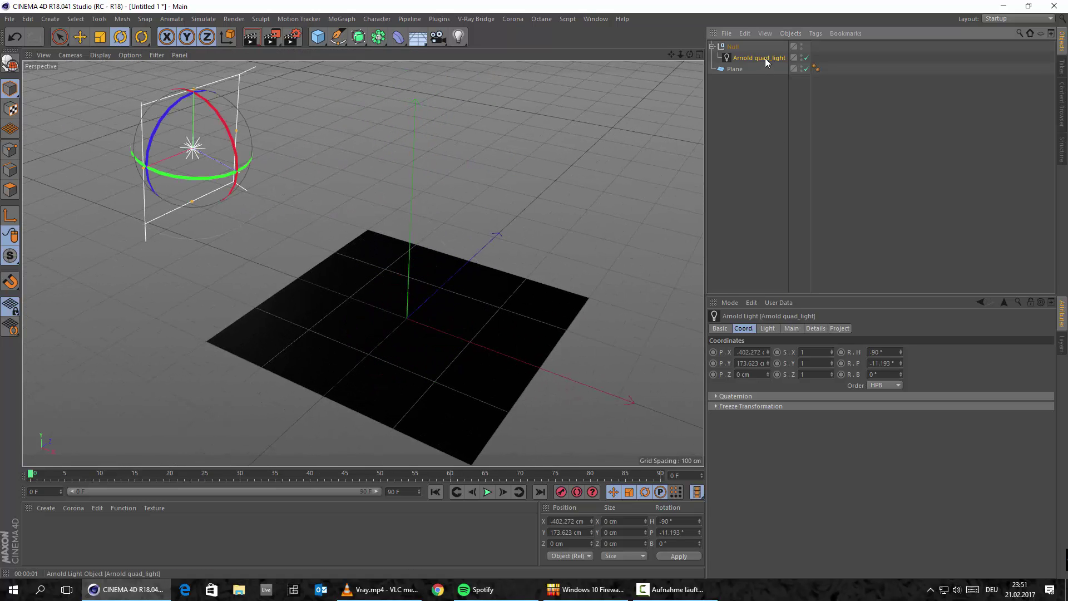
left_click(768, 328)
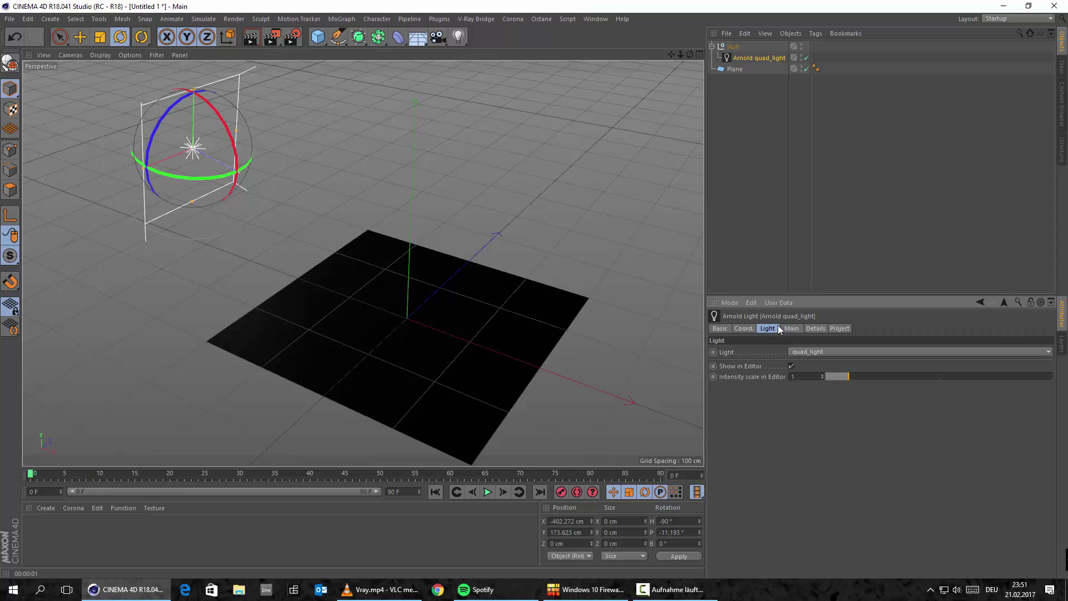
left_click(789, 328)
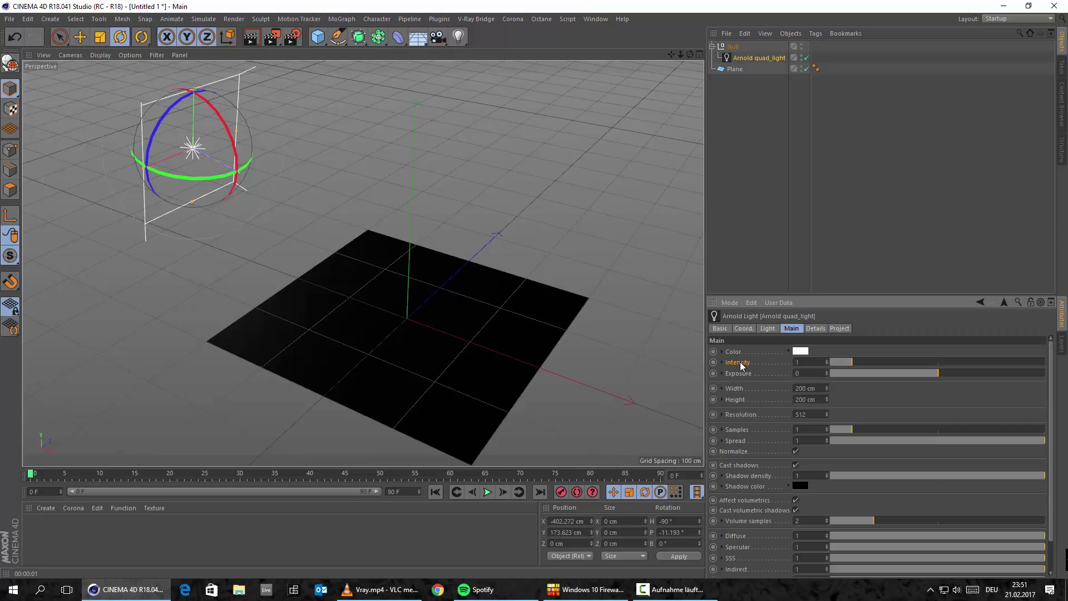
left_click(814, 363)
type("3")
key("Return")
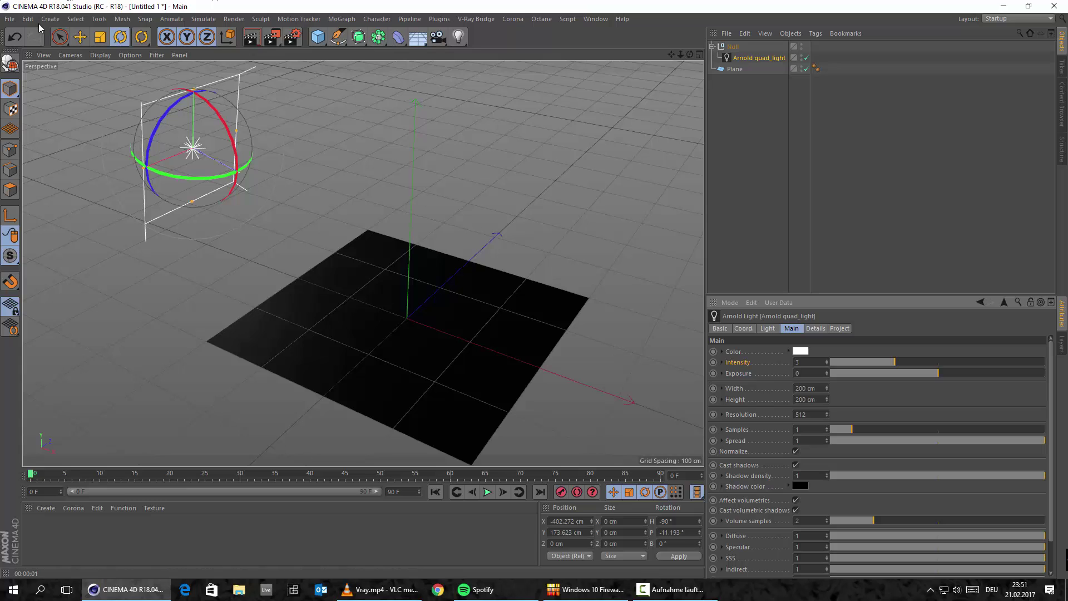
left_click(251, 37)
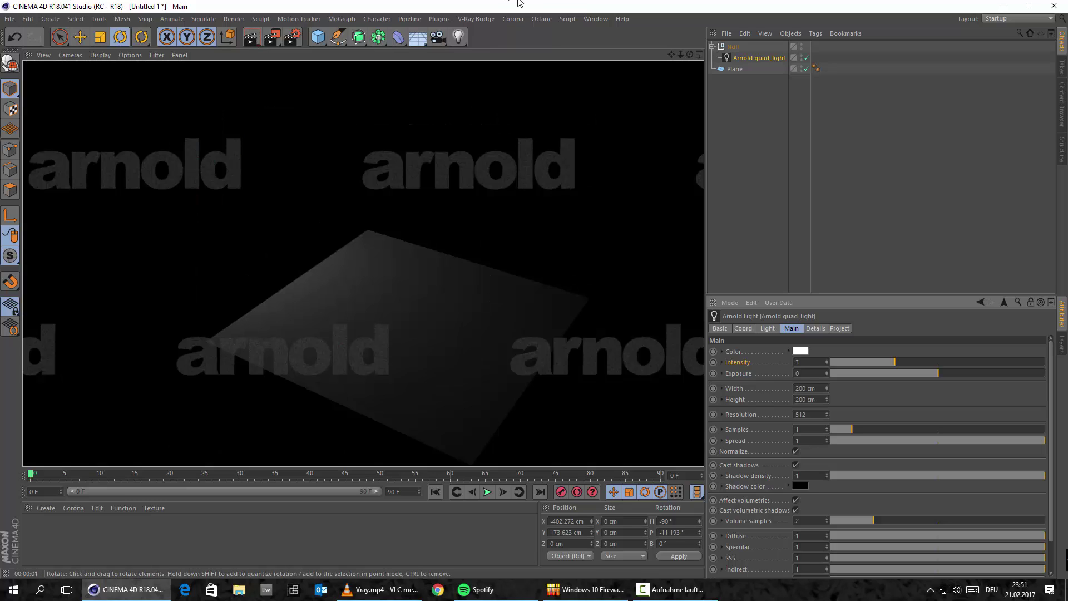
Open the Arnold IPR window, place it beside the light's attributes and enlarge it vertically
left_click(438, 18)
mouse_move(493, 52)
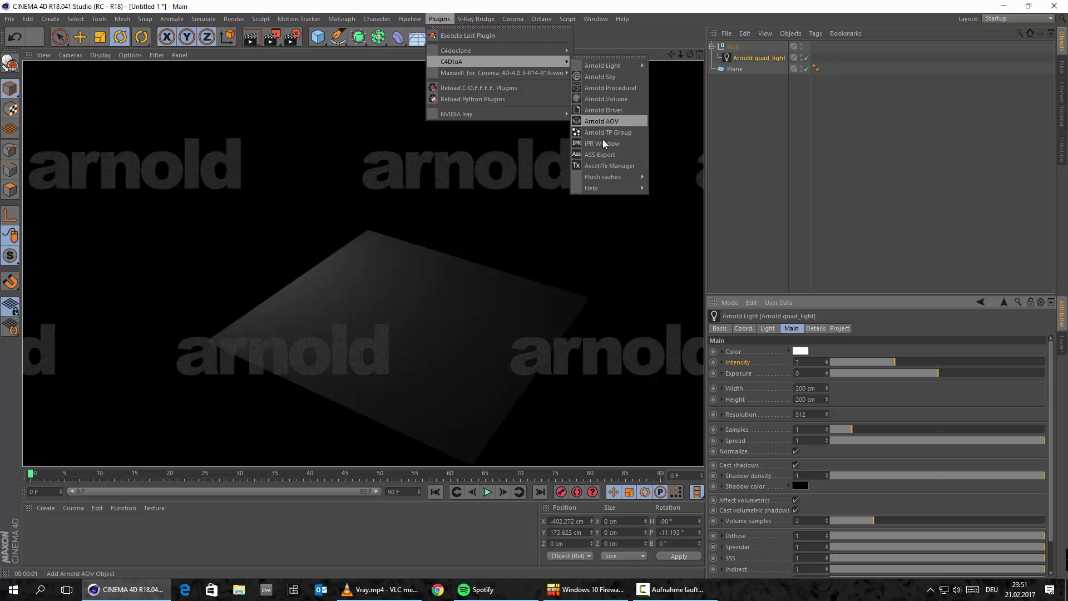
left_click(602, 144)
left_click_drag(558, 51, 480, 93)
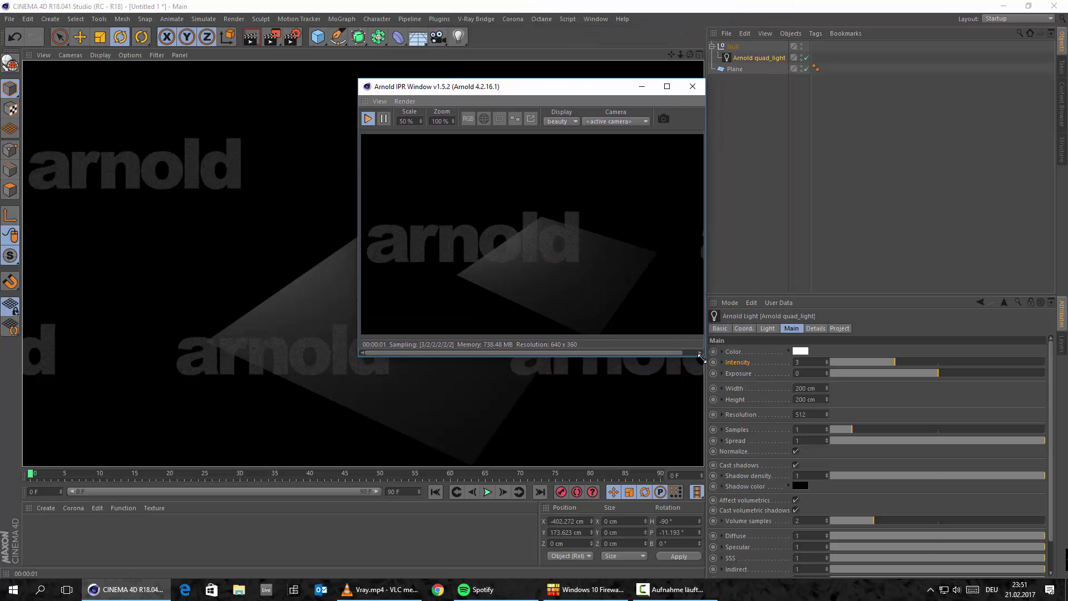
left_click_drag(705, 363, 706, 448)
Try quad light intensities of 5 and 10 with the live preview running, and settle on 20
left_click(798, 362)
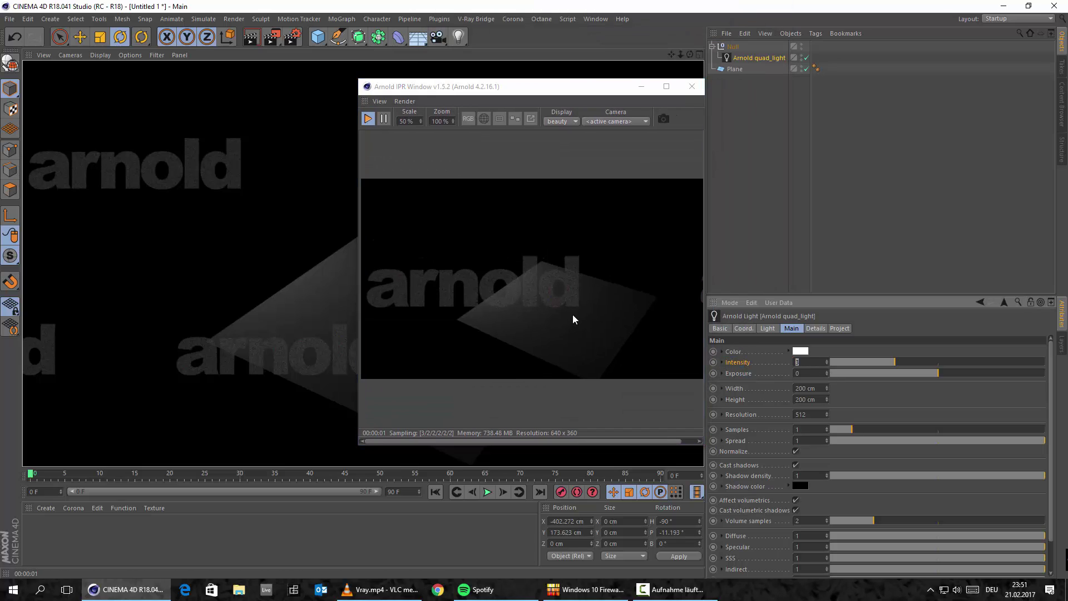
type("5")
key("Return")
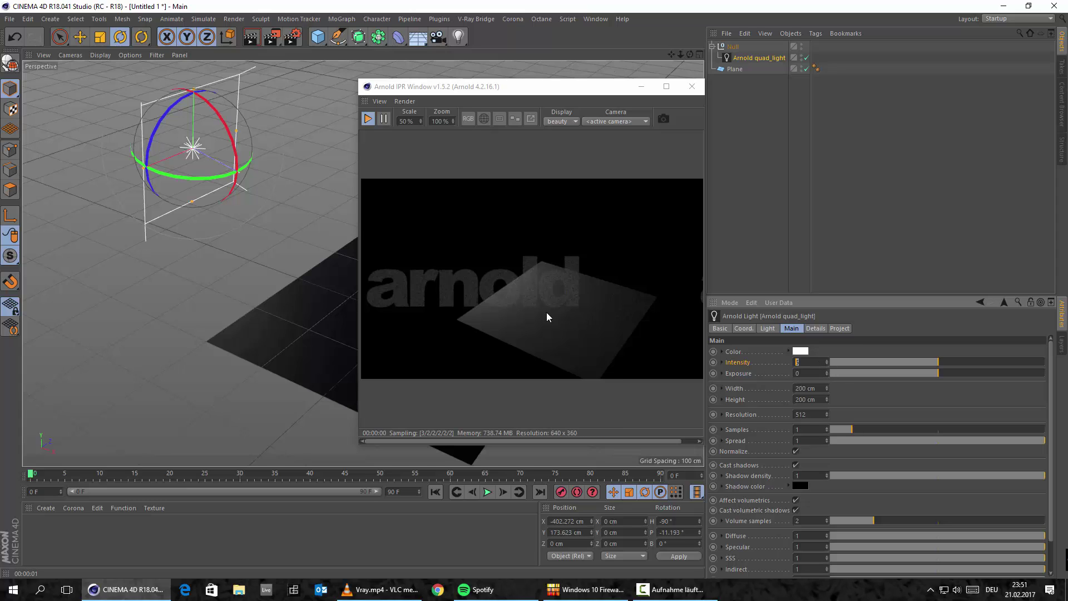
type("10")
key("Return")
left_click(816, 362)
type("20")
key("Return")
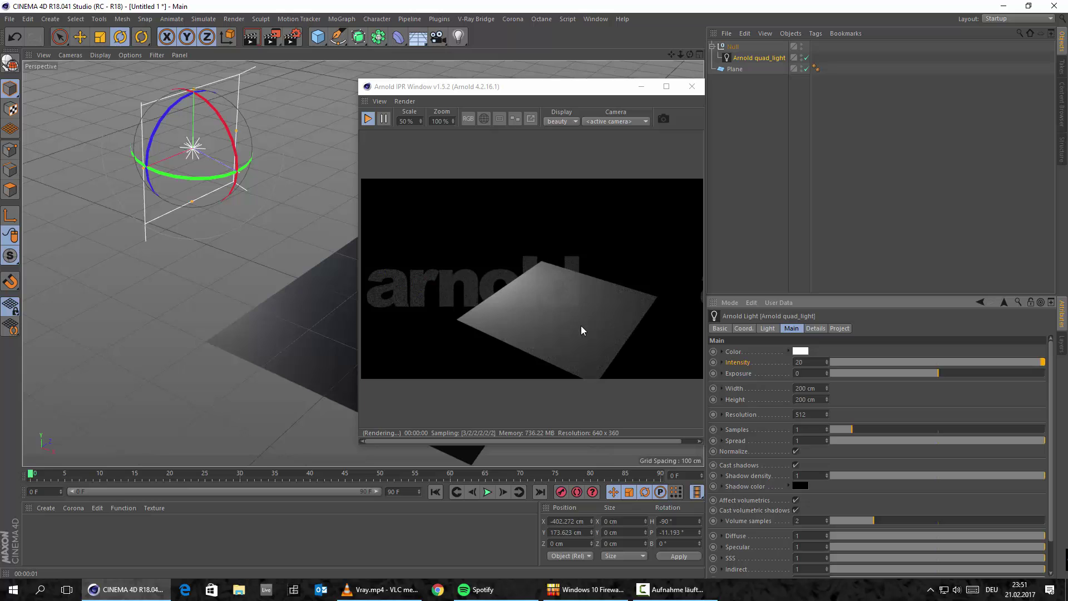
Check the plane's lighting from a closer view and review the quad light's Details and Main settings
left_click_drag(195, 334, 334, 274, "alt")
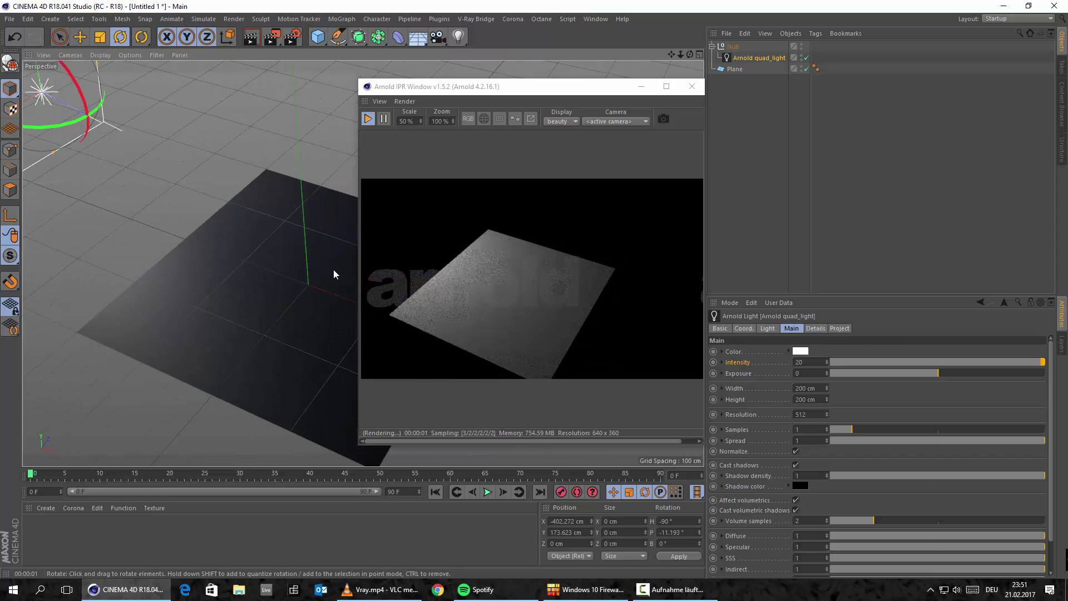
left_click(817, 326)
left_click(796, 327)
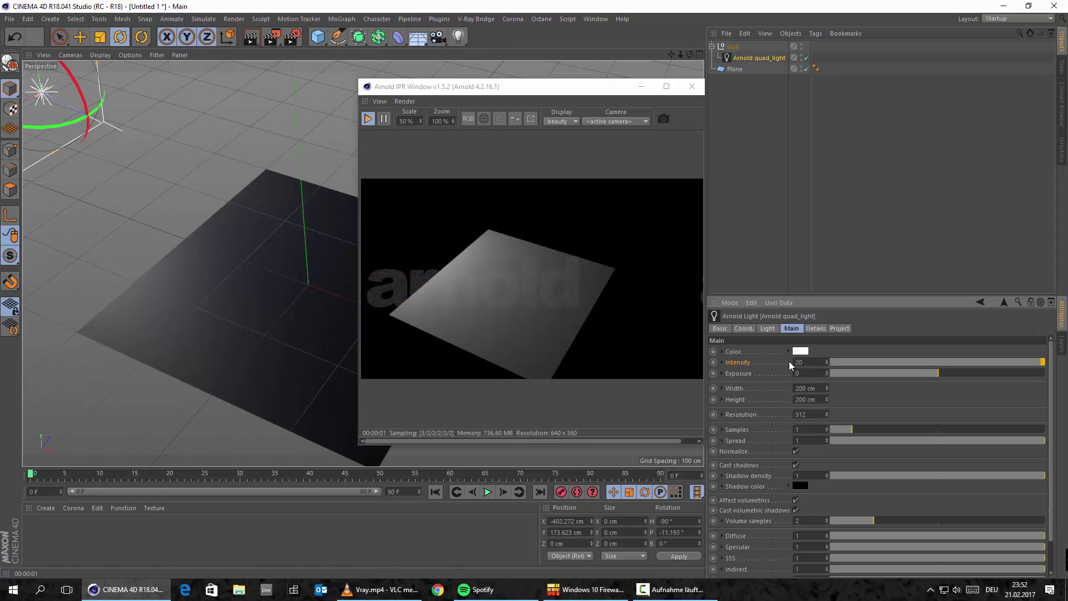
scroll(835, 492, "down", 2)
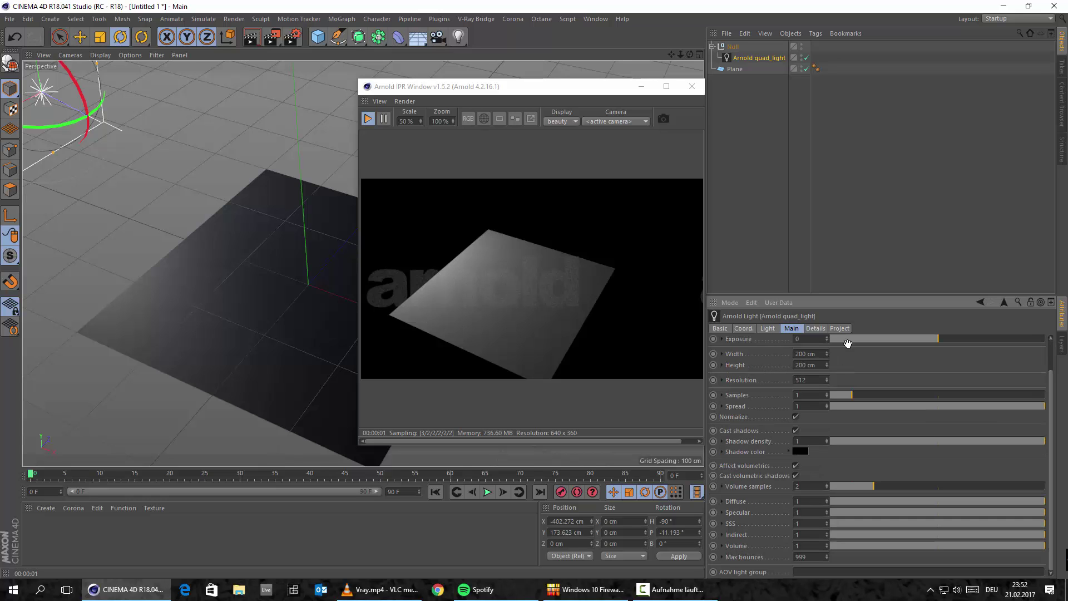
scroll(835, 492, "up", 2)
left_click_drag(188, 275, 226, 262, "alt")
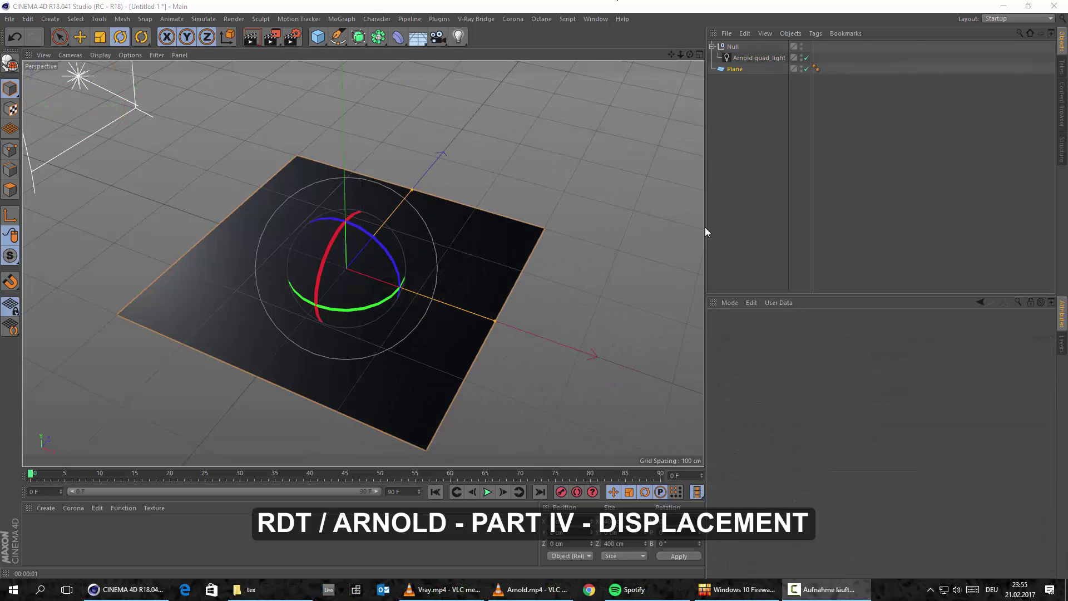
Create an Arnold Shader Network material and open its network editor with the full node area in view
left_click(45, 508)
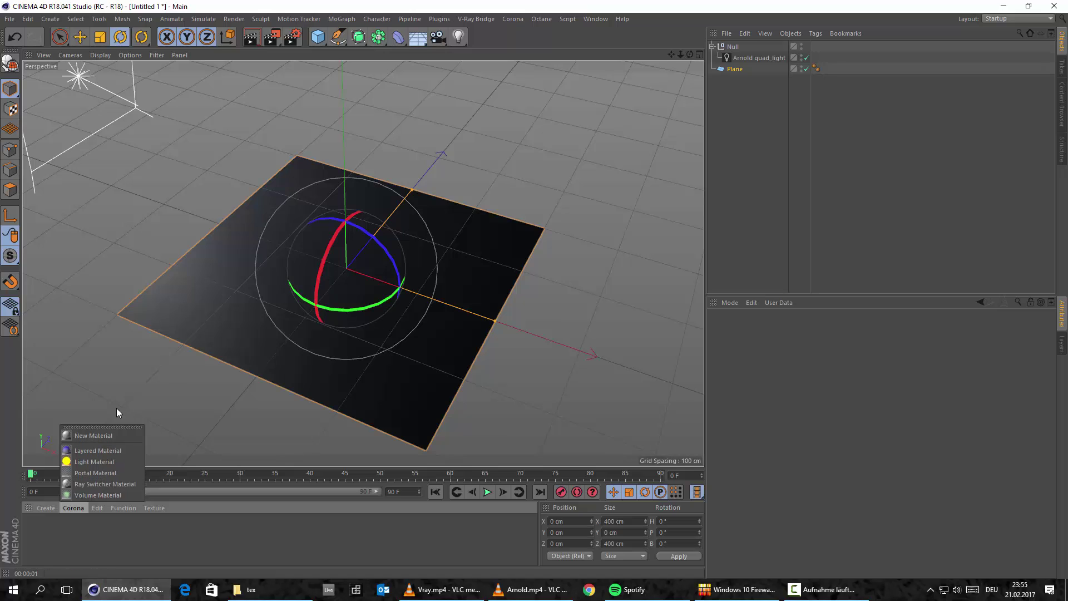
mouse_move(85, 408)
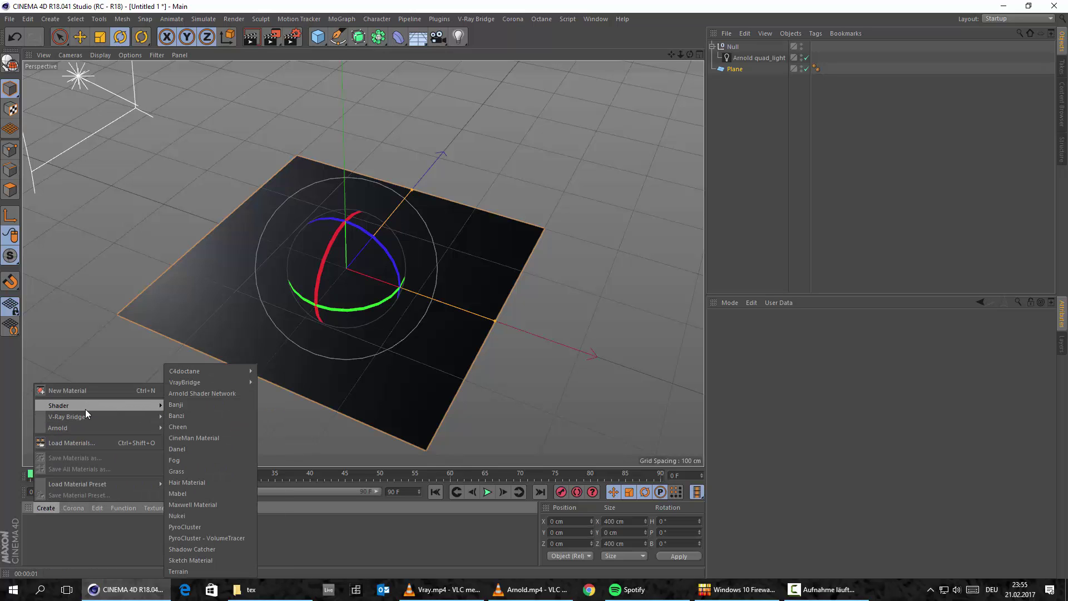
left_click(208, 390)
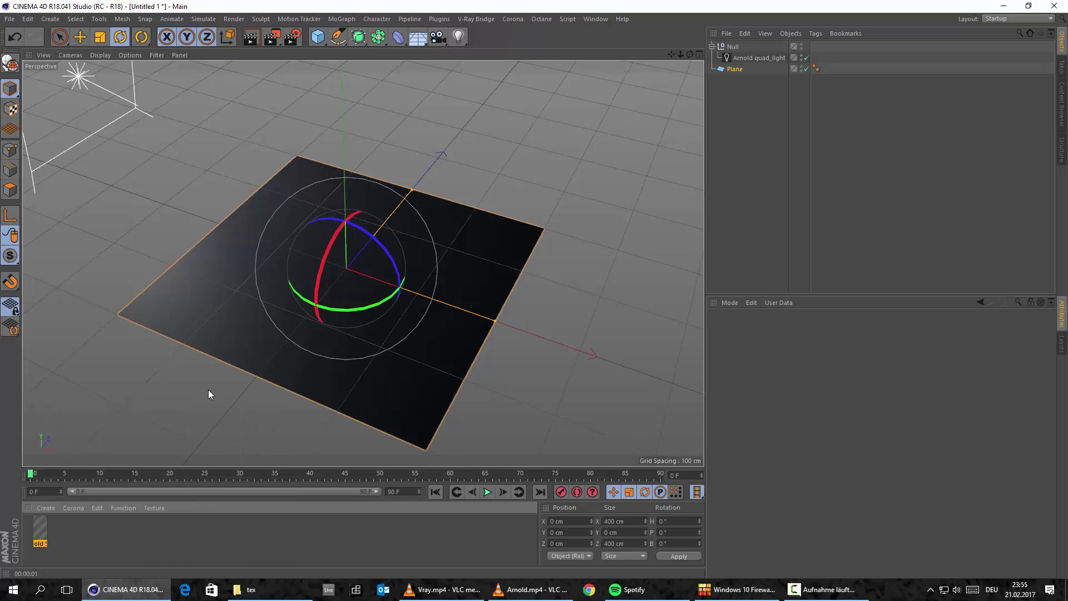
double_click(43, 522)
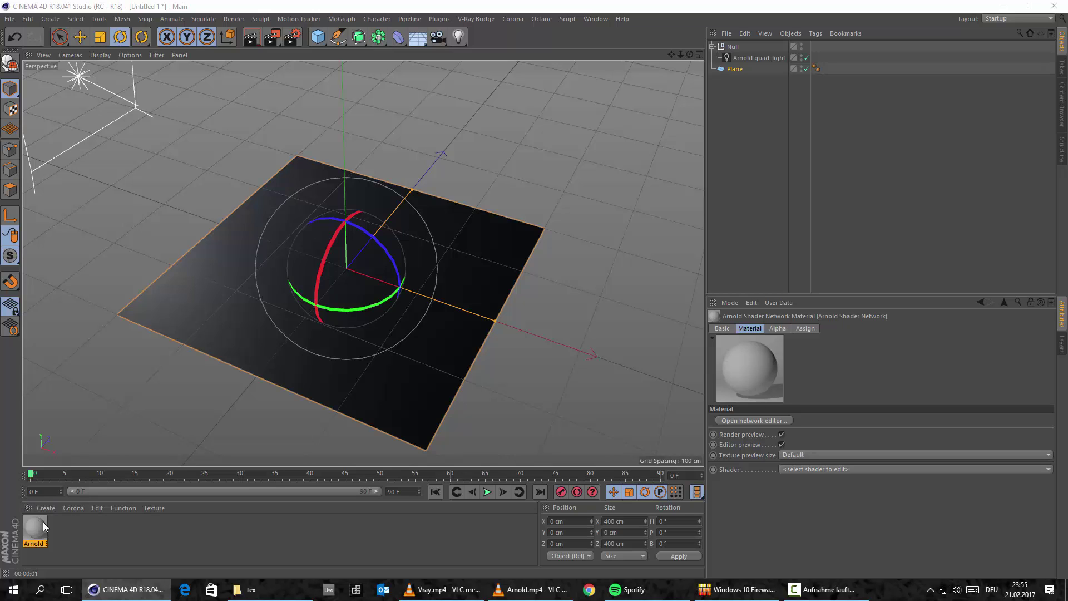
left_click_drag(349, 94, 495, 131)
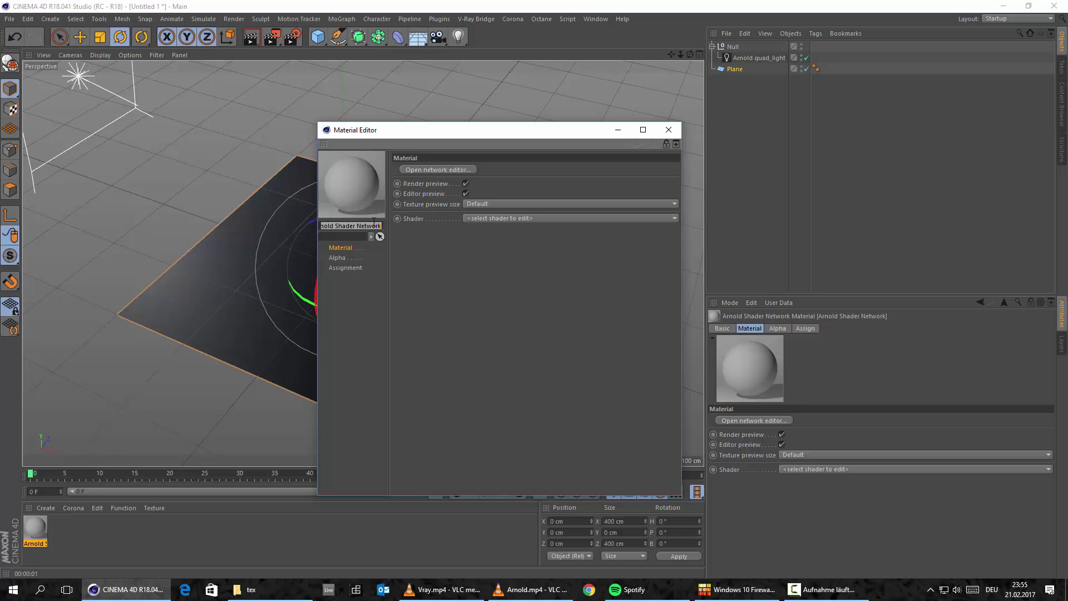
left_click(444, 172)
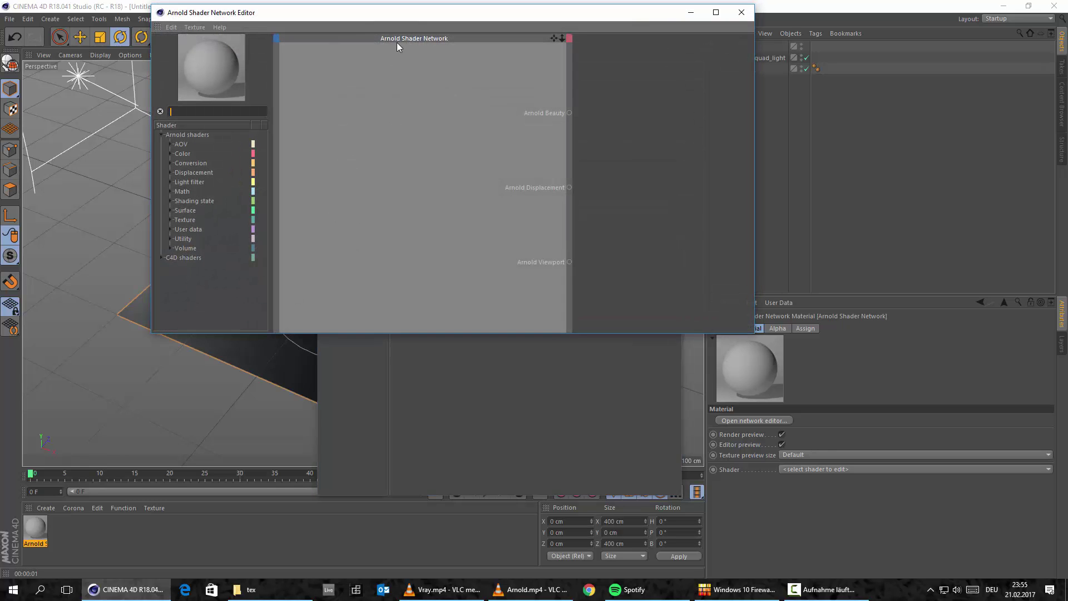
left_click_drag(442, 15, 514, 207)
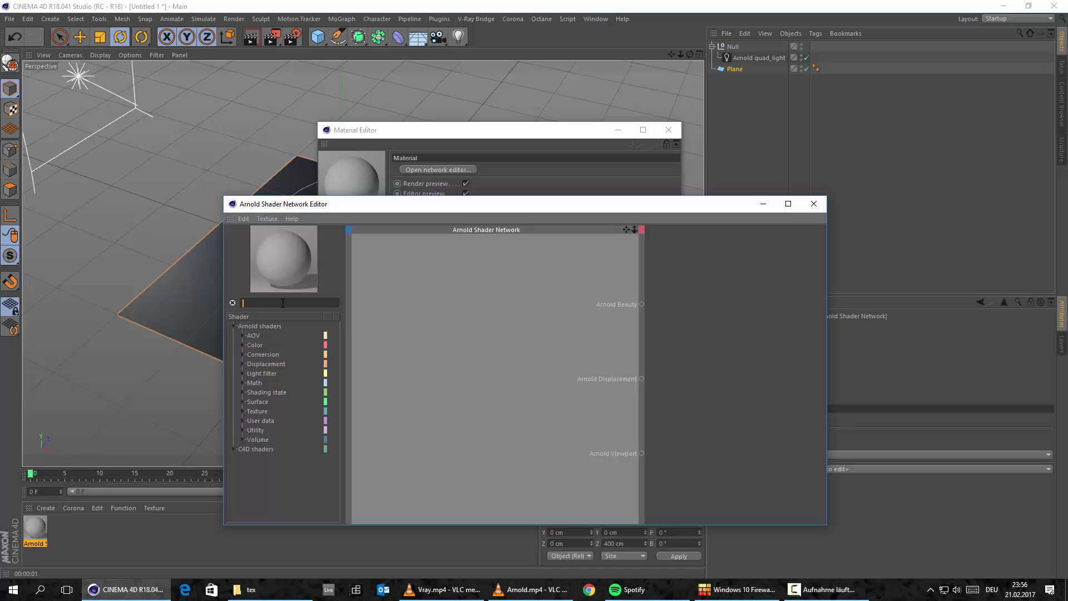
Add a normal_displacement shader to the network and connect its output to the Arnold Displacement input
type("disp")
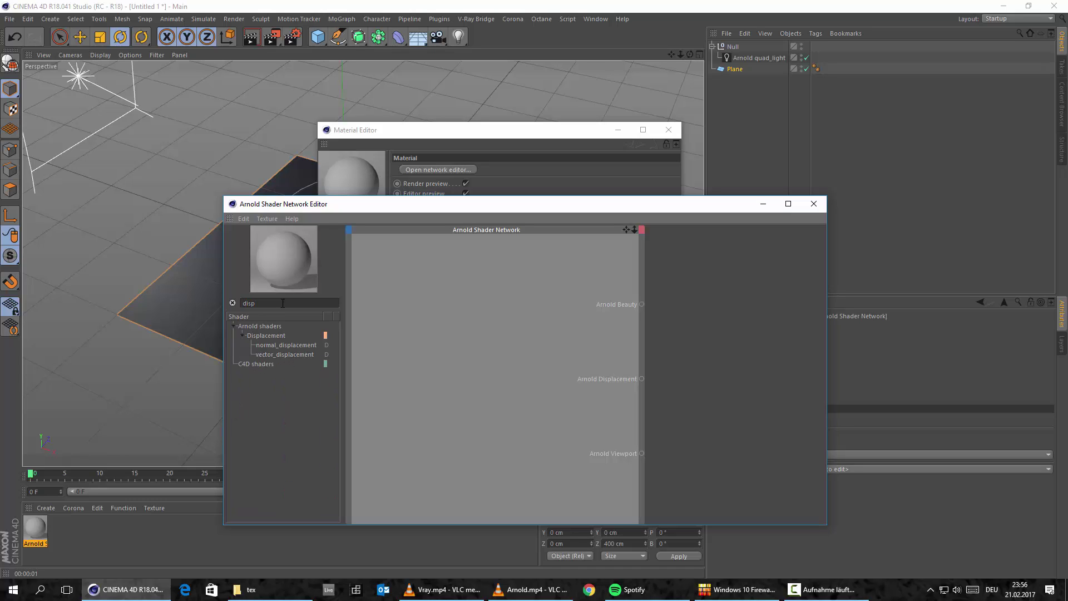
left_click_drag(282, 346, 469, 386)
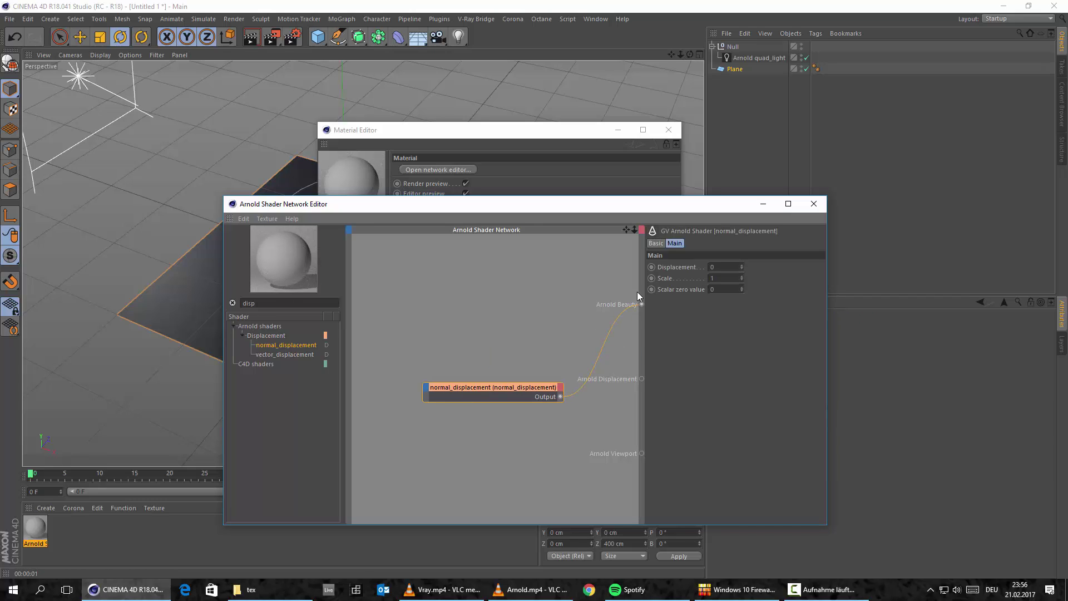
left_click_drag(641, 305, 601, 346)
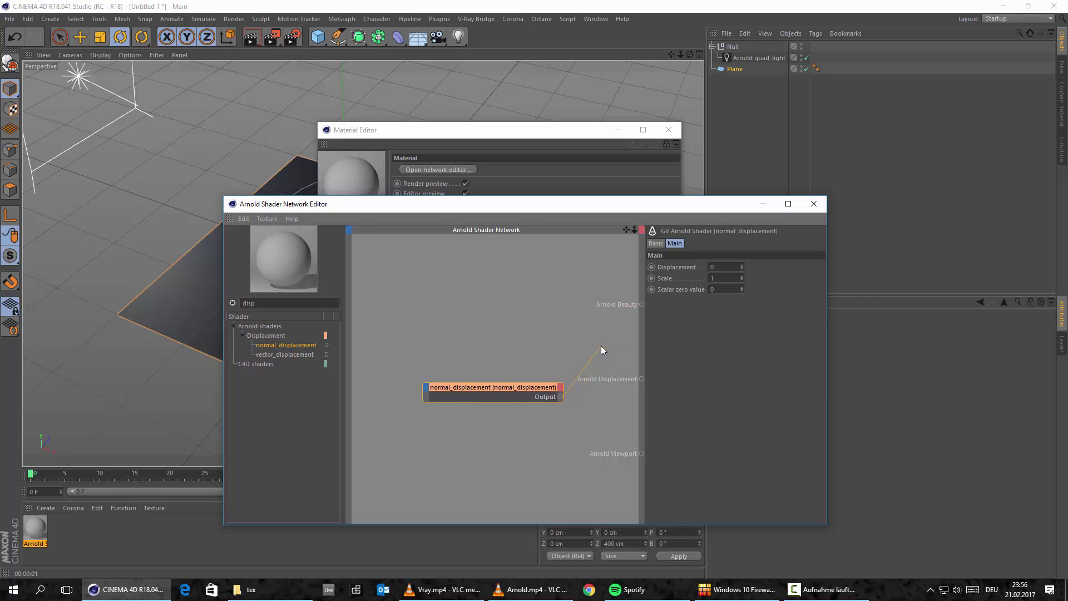
left_click(560, 388)
left_click(562, 389)
left_click(539, 356)
left_click_drag(639, 378, 642, 379)
left_click_drag(511, 386, 552, 382)
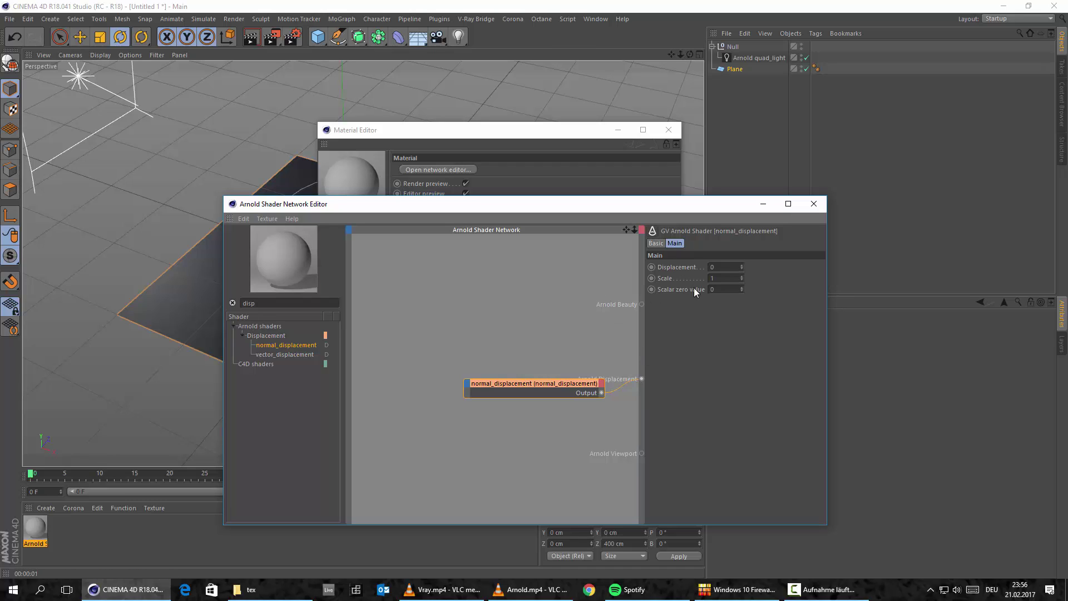
Search the shader list for "image" and add an image shader to the network
double_click(258, 303)
type("image")
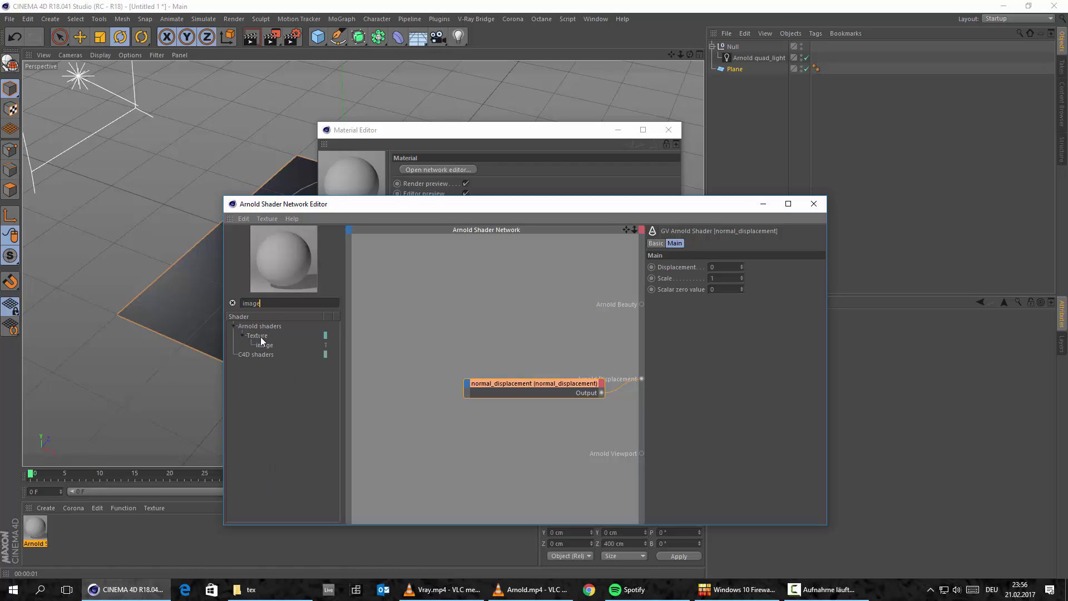
left_click_drag(271, 346, 398, 396)
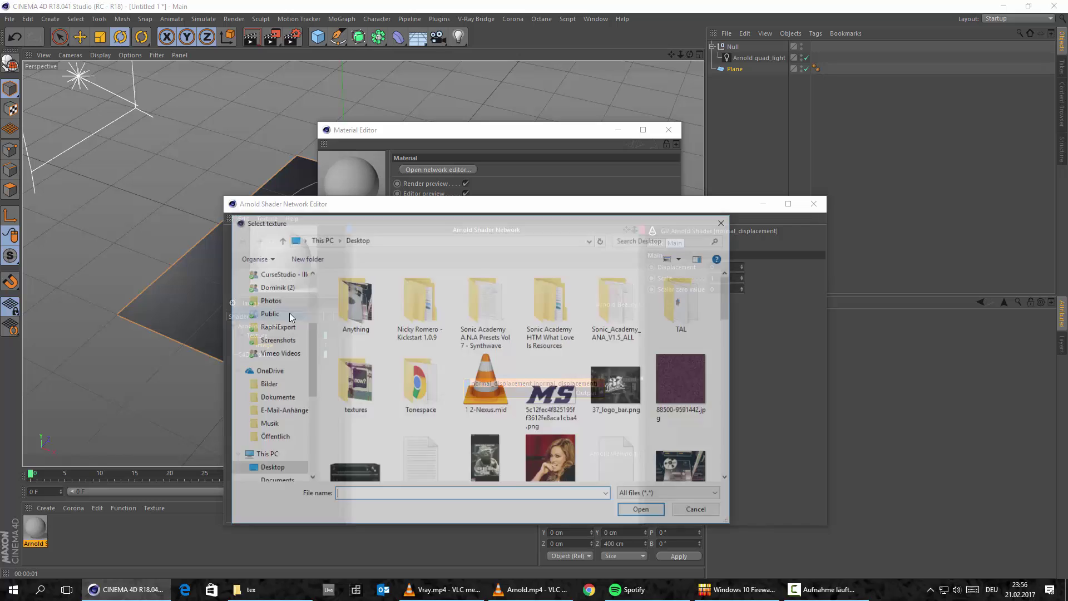
Browse to the tex folder inside ROOTS-02 on the WORK (E:) drive for the image shader's texture
scroll(269, 418, "down", 2)
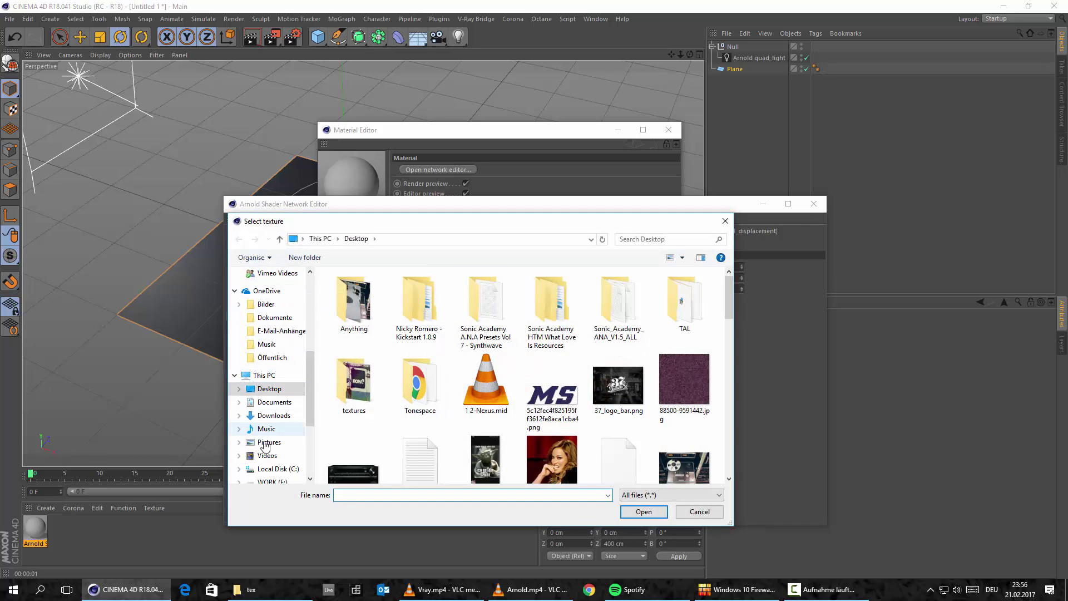
scroll(269, 448, "down", 2)
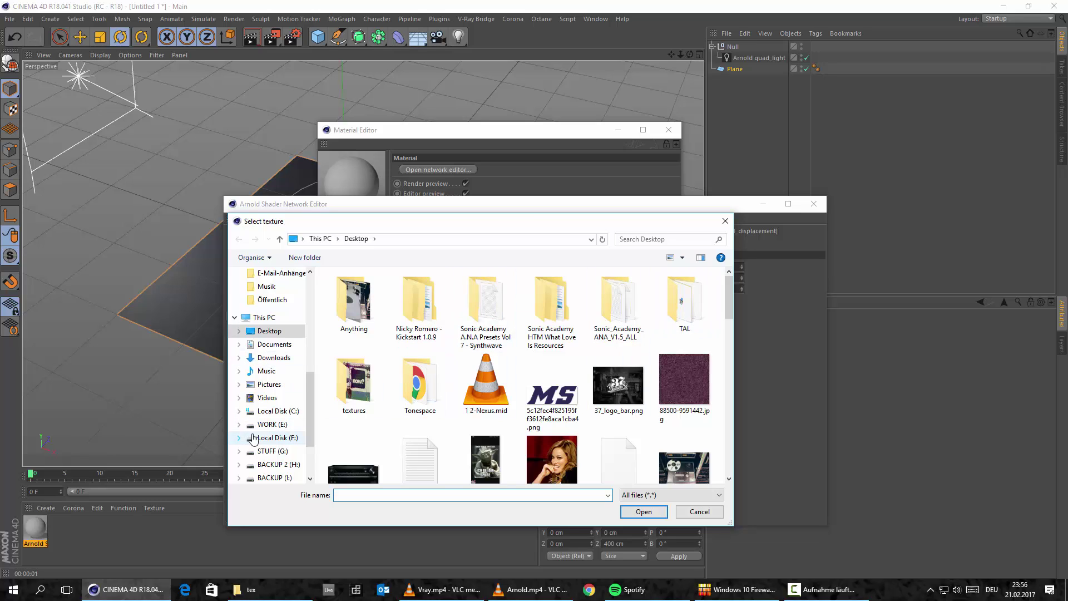
left_click(272, 426)
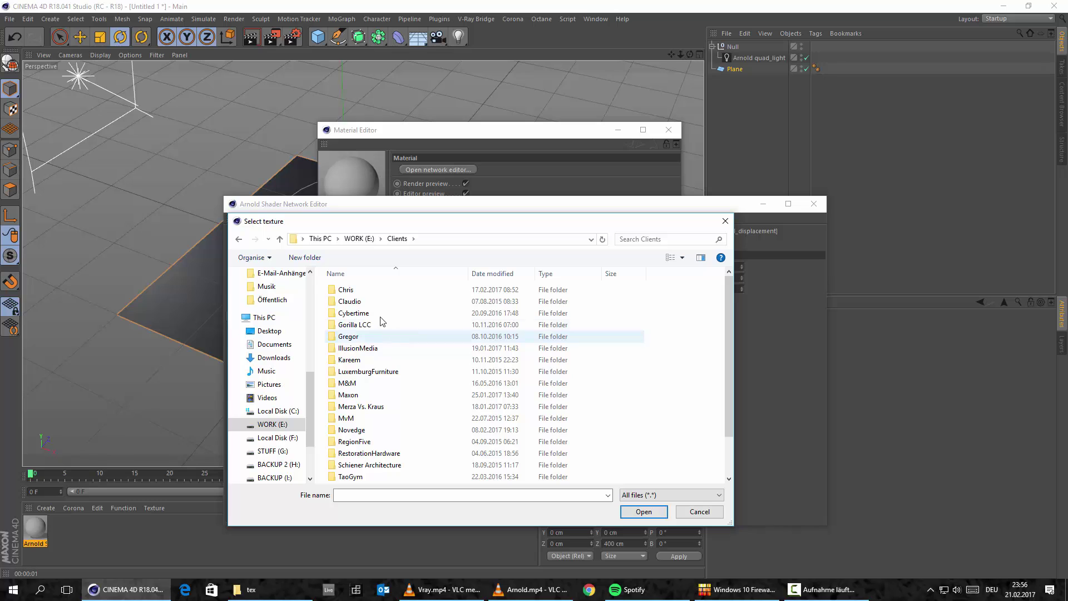
double_click(358, 293)
scroll(423, 412, "down", 3)
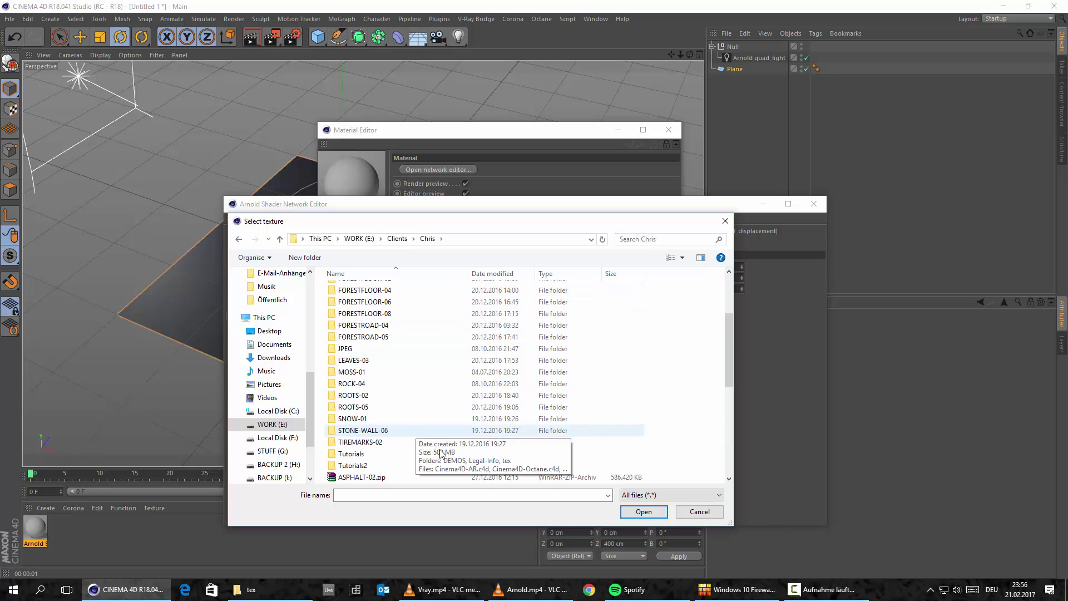
double_click(367, 396)
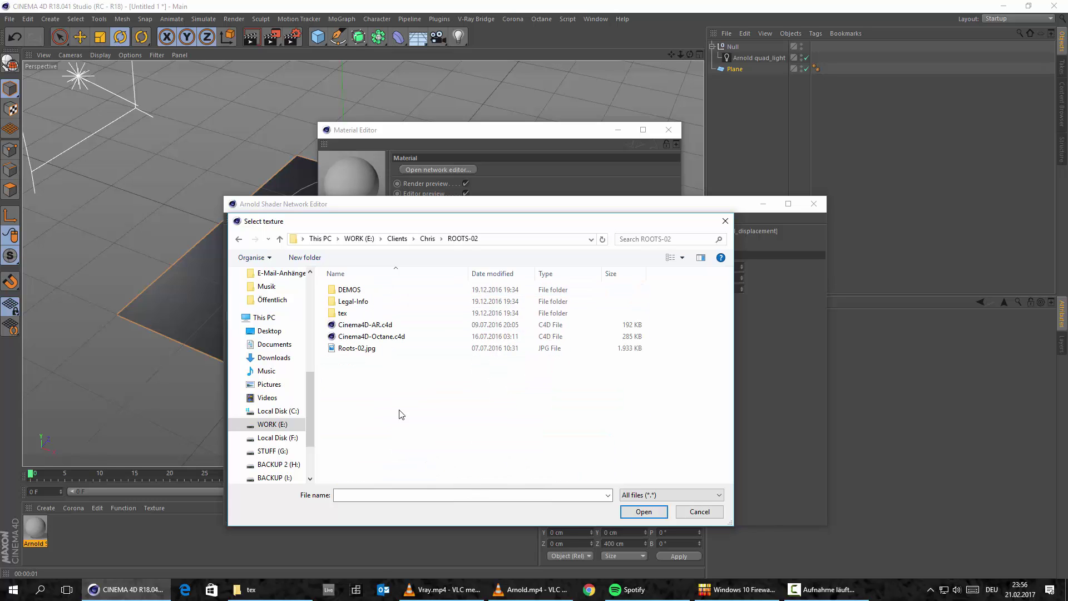
double_click(343, 312)
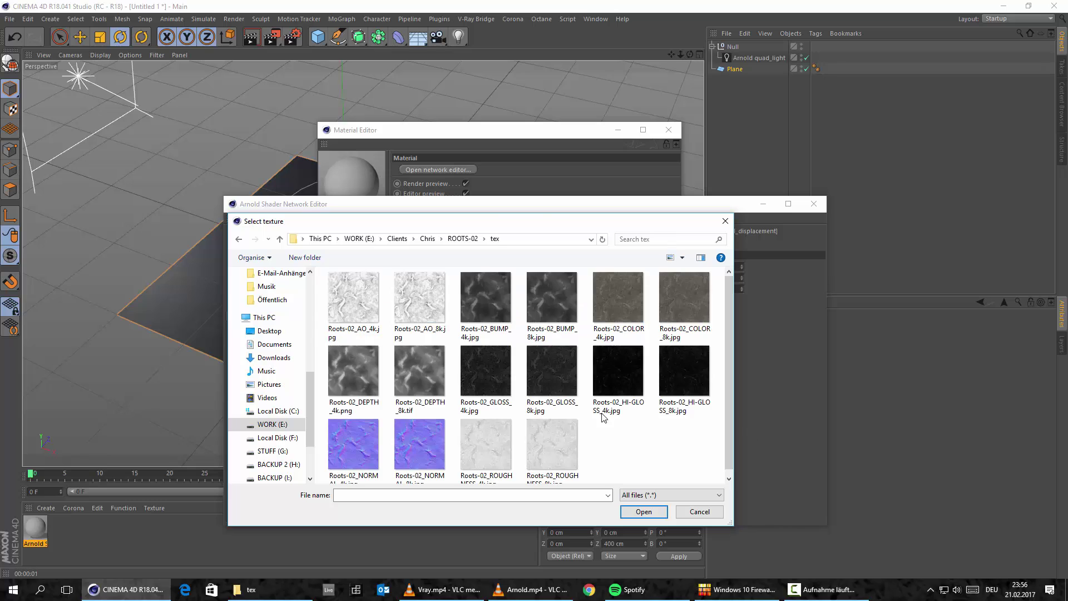
Load Roots-02_DEPTH_8k.tif as the image shader's texture
left_click(486, 445)
left_click(542, 446)
scroll(613, 368, "up", 1)
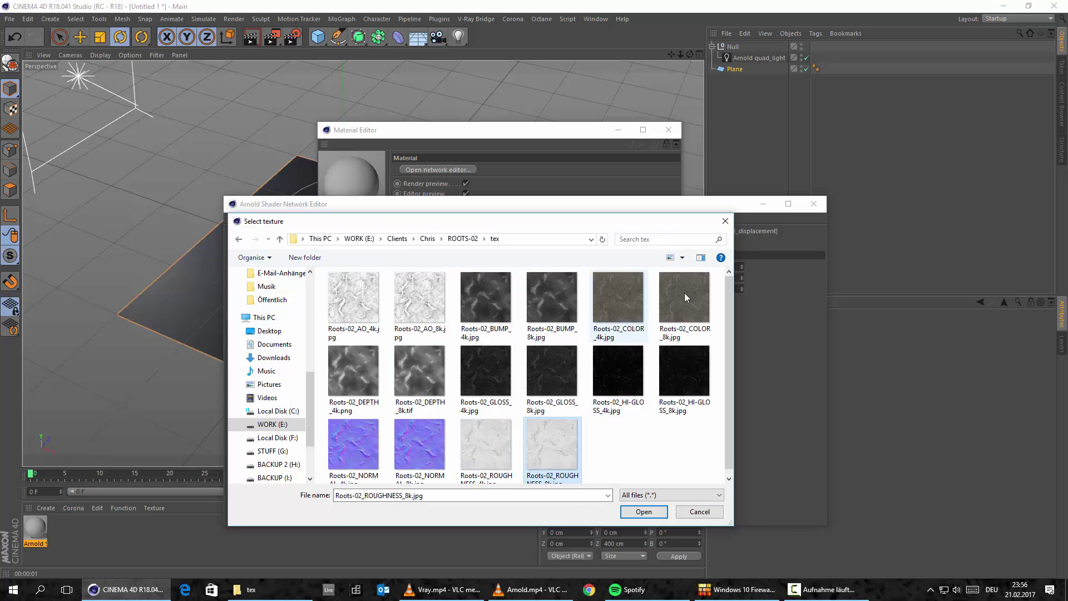
left_click(423, 406)
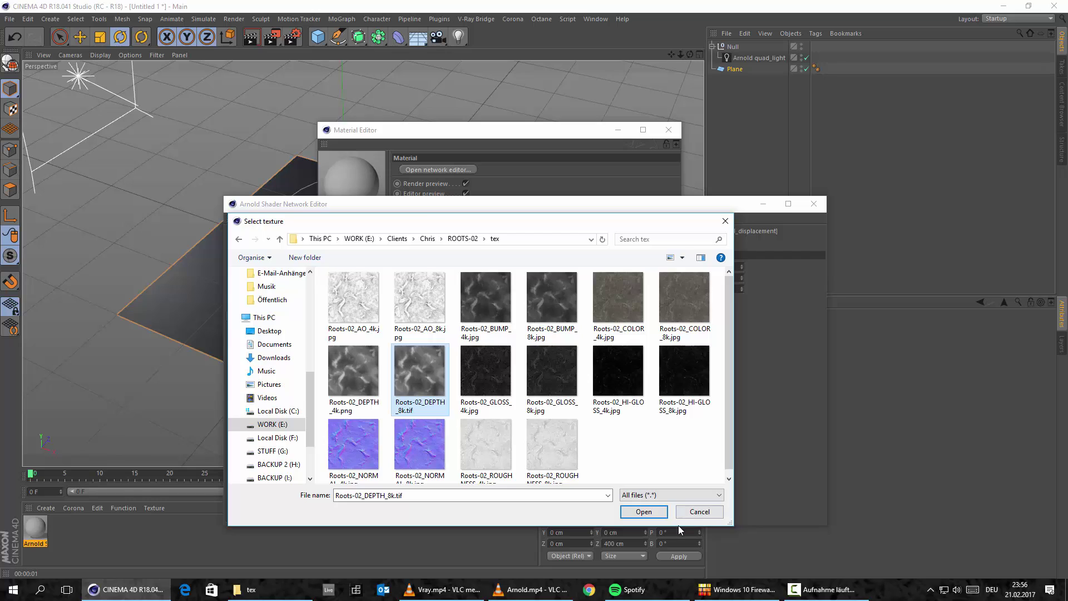
left_click(644, 511)
left_click(596, 337)
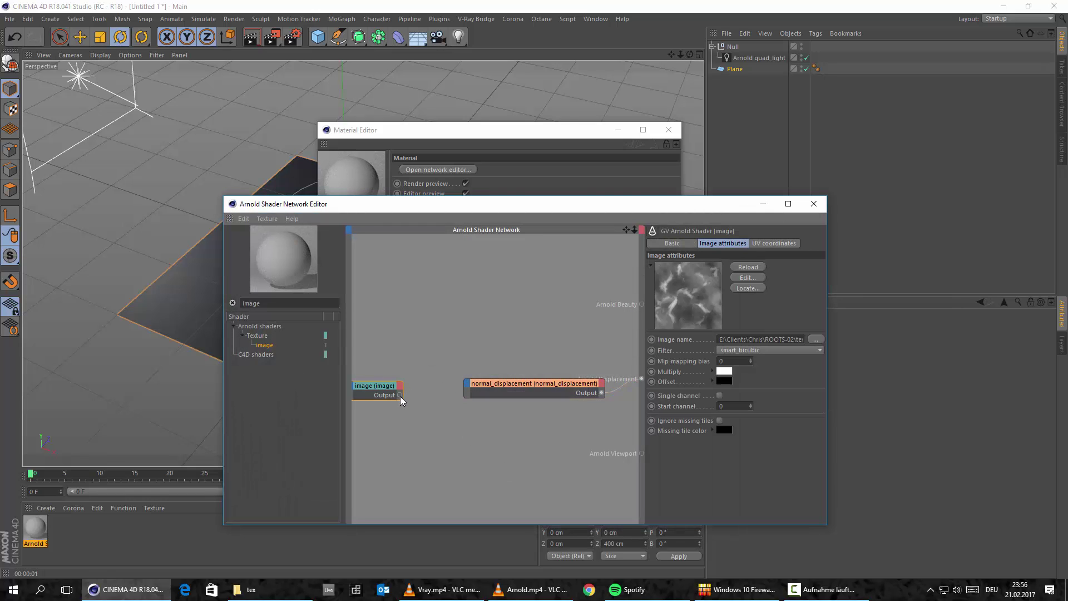
Connect the image shader's output to the normal_displacement's Displacement Main input, apply the material to the Plane, and minimize both material windows
left_click_drag(400, 395, 534, 396)
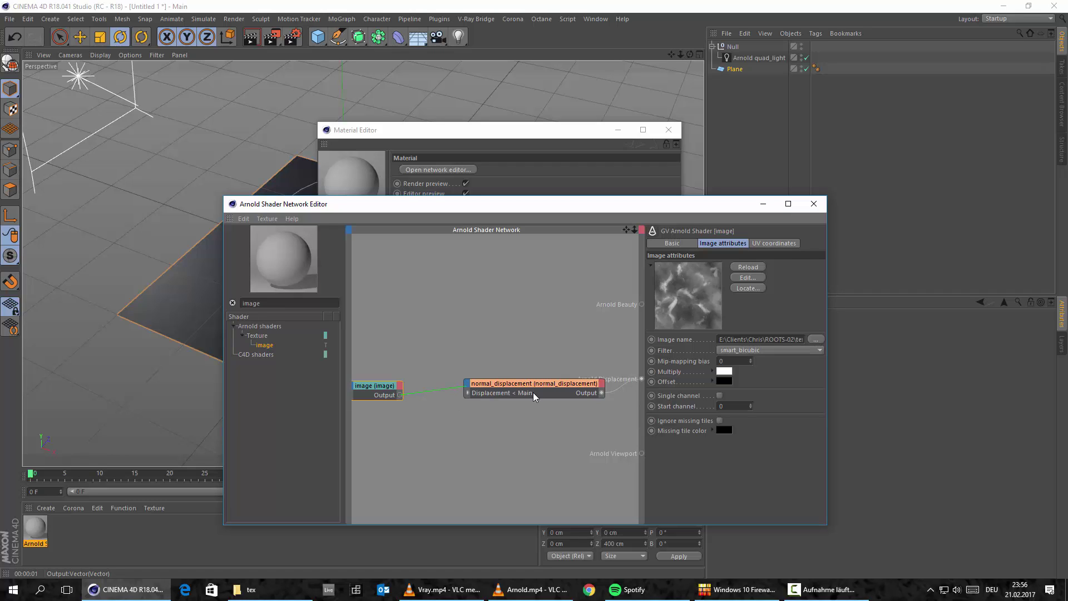
left_click_drag(370, 388, 407, 407)
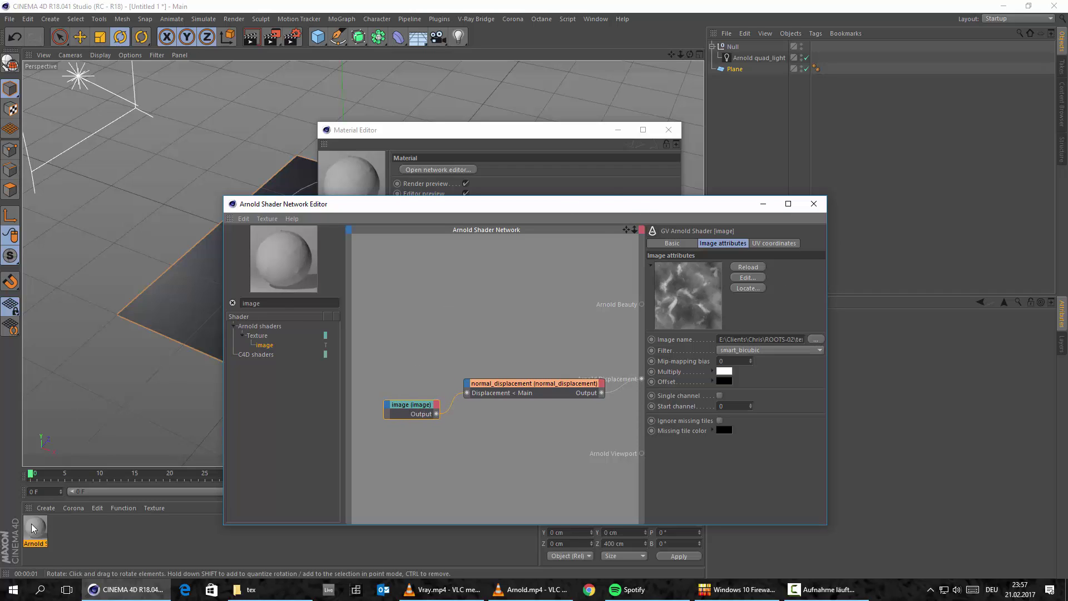
left_click_drag(35, 531, 737, 77)
left_click(764, 204)
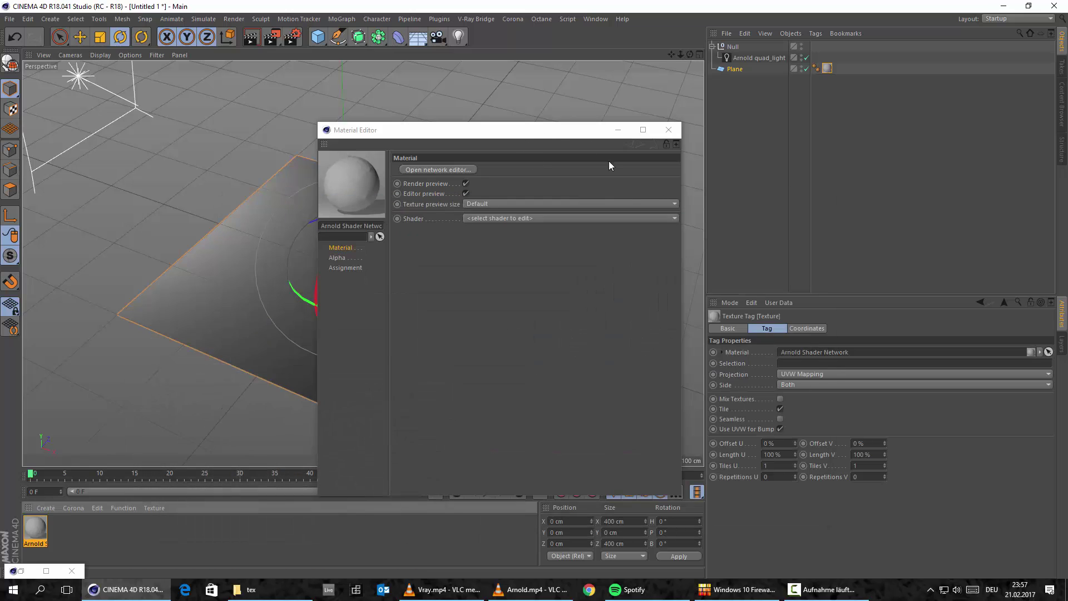
left_click(617, 133)
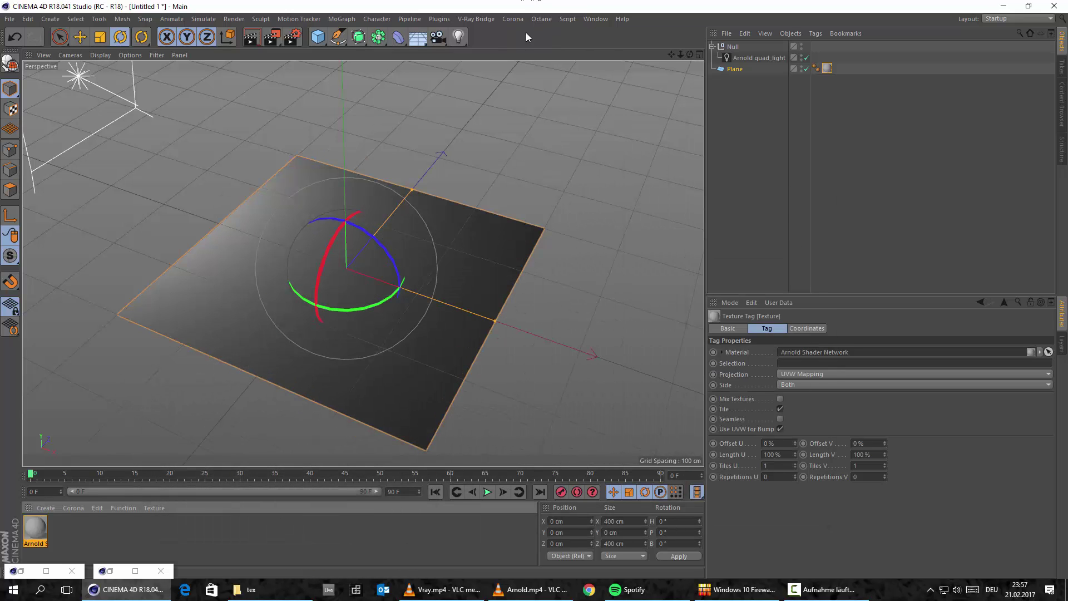
Open the Arnold IPR window, render the displaced plane from a closer view, and enlarge the render window slightly
left_click(440, 18)
mouse_move(498, 65)
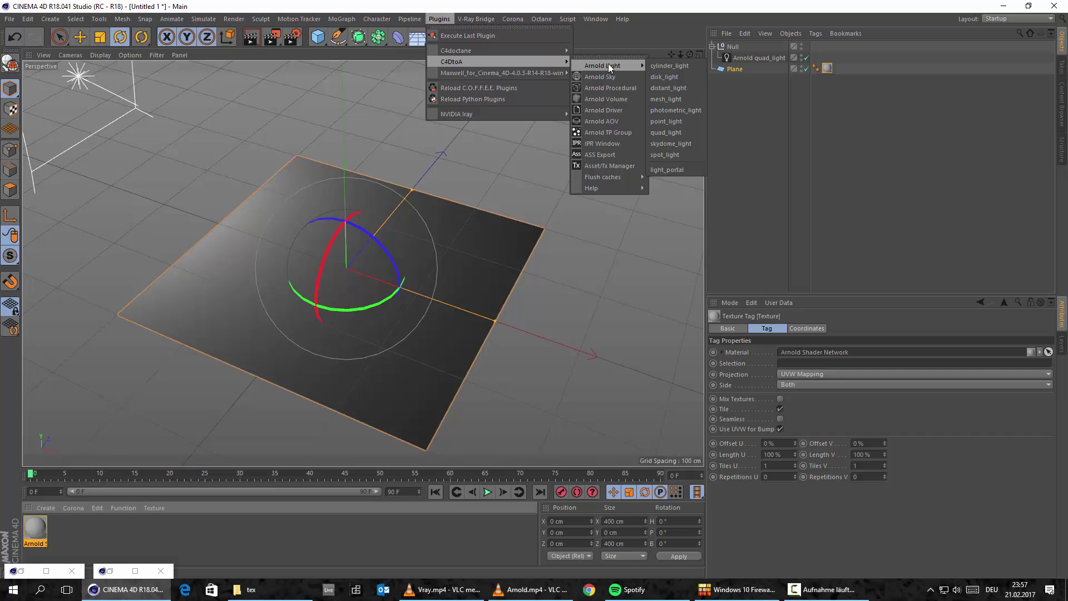
left_click(609, 143)
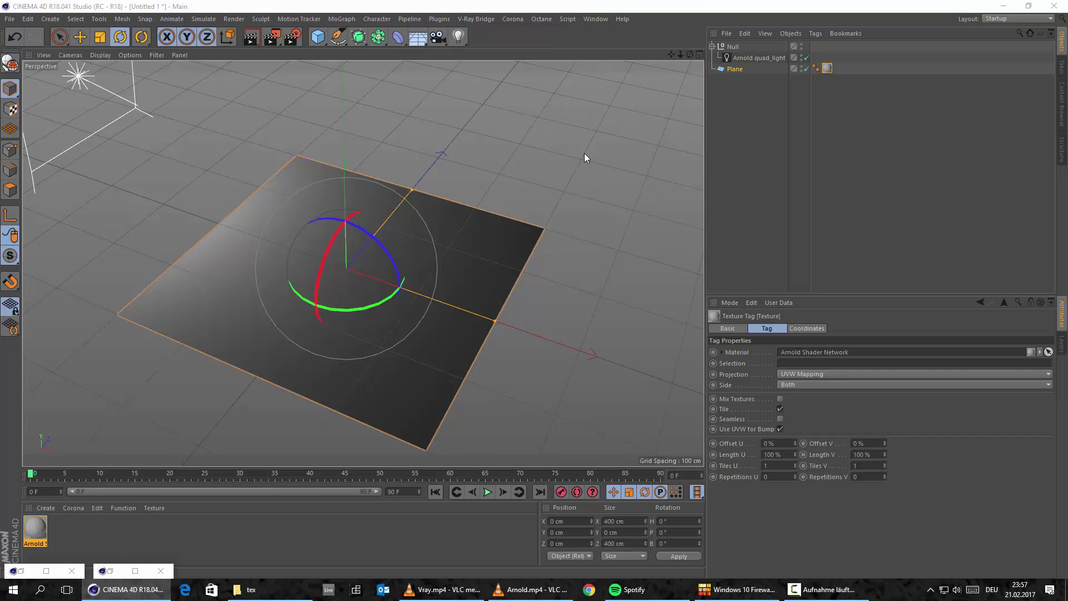
mouse_move(433, 91)
left_mouse_down()
mouse_move(389, 81)
mouse_move(421, 117)
mouse_move(437, 83)
left_mouse_up()
scroll(342, 315, "up", 1)
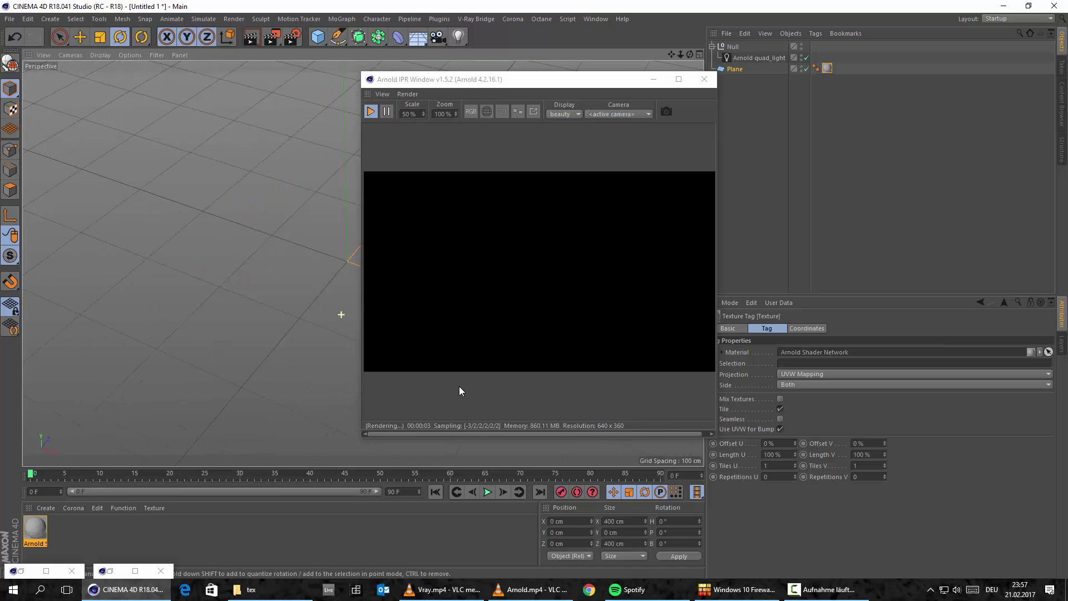
left_click(428, 381)
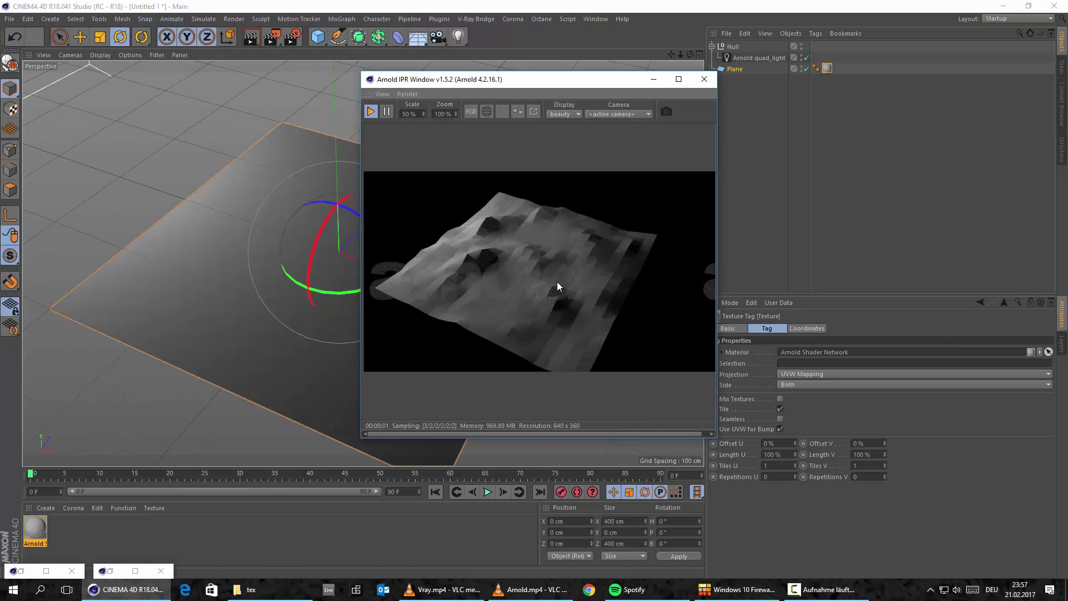
left_click_drag(284, 308, 249, 258, "alt")
left_click_drag(495, 79, 331, 48)
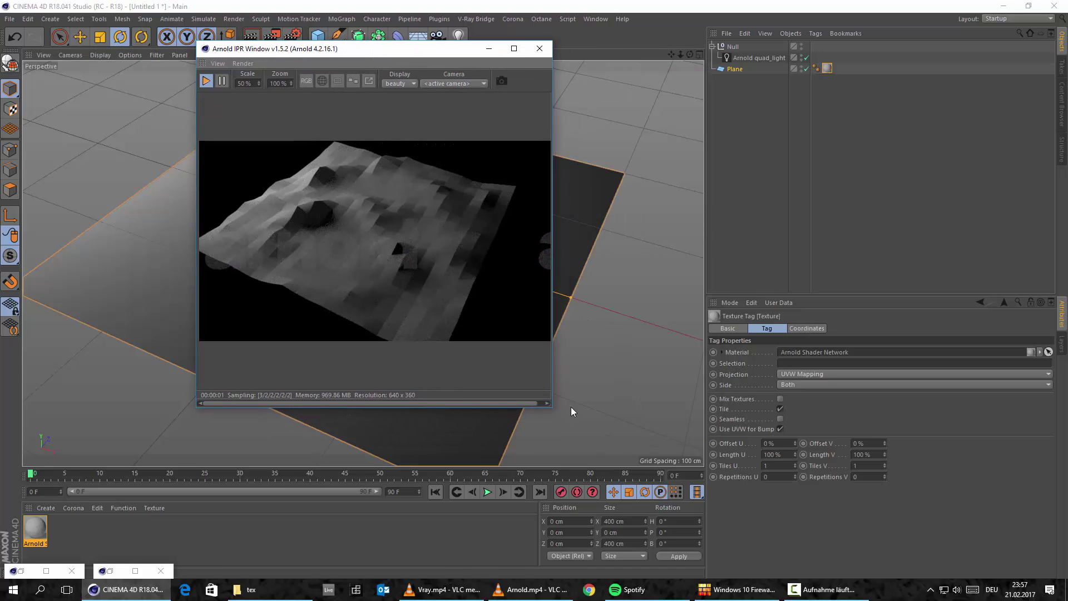
left_click_drag(553, 410, 582, 433)
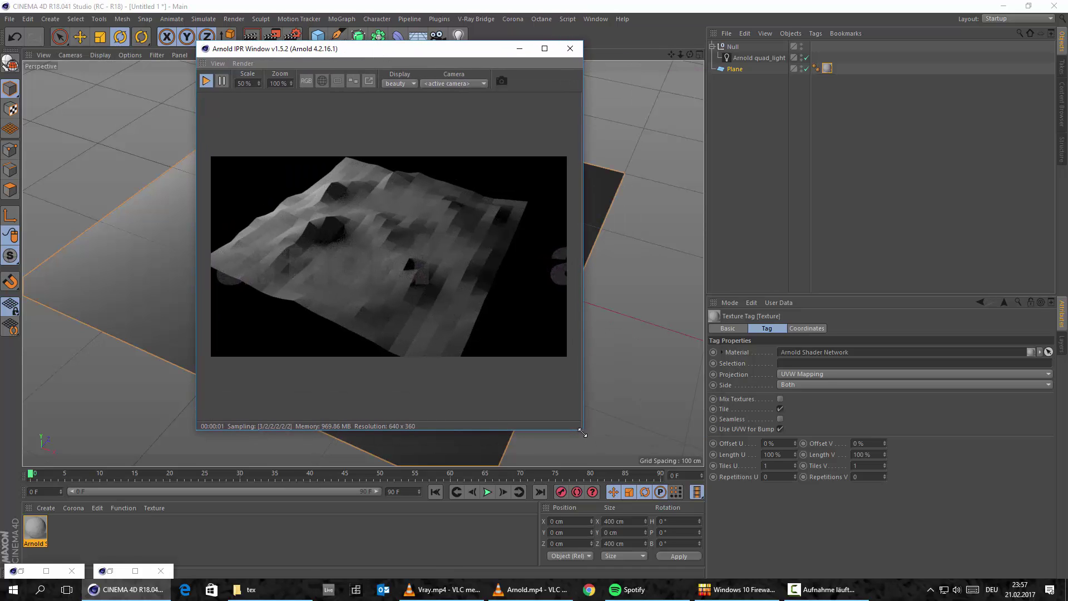
Make the Plane editable and add an Arnold Parameters tag to it
left_click(734, 69)
key("c")
right_click(733, 69)
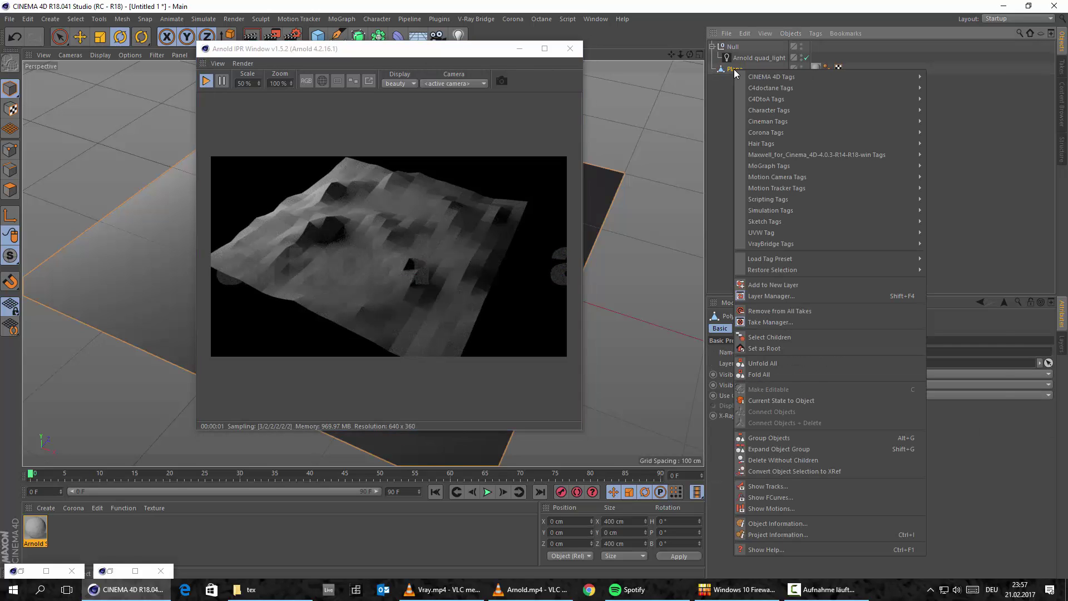
mouse_move(828, 90)
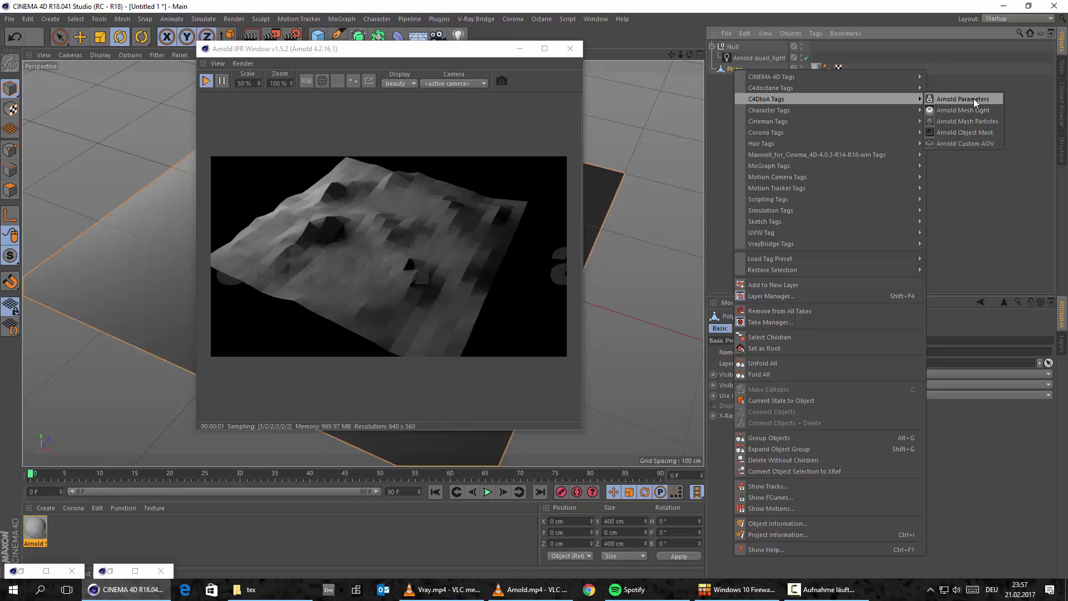
left_click(973, 99)
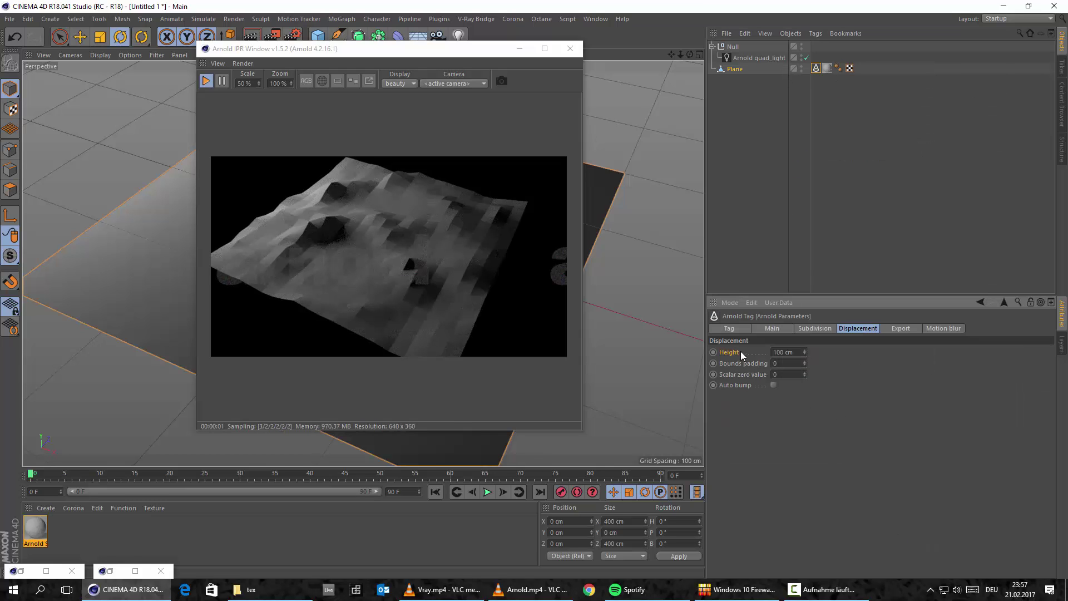
Set the displacement height in the Plane's Arnold Parameters tag to 10 cm
left_click_drag(421, 49, 547, 51)
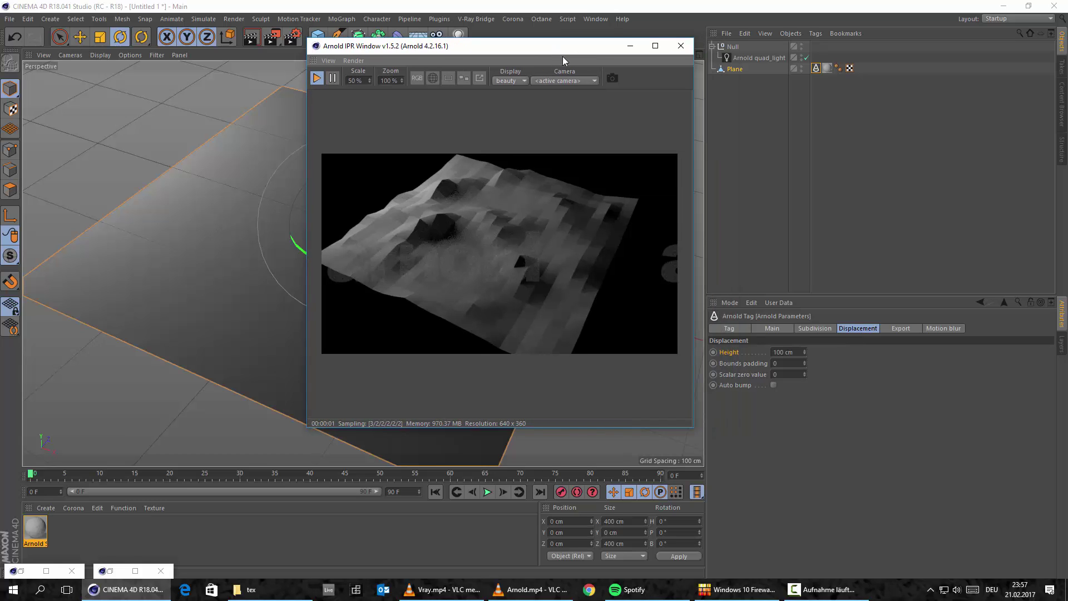
left_click(794, 352)
type("10")
key("Return")
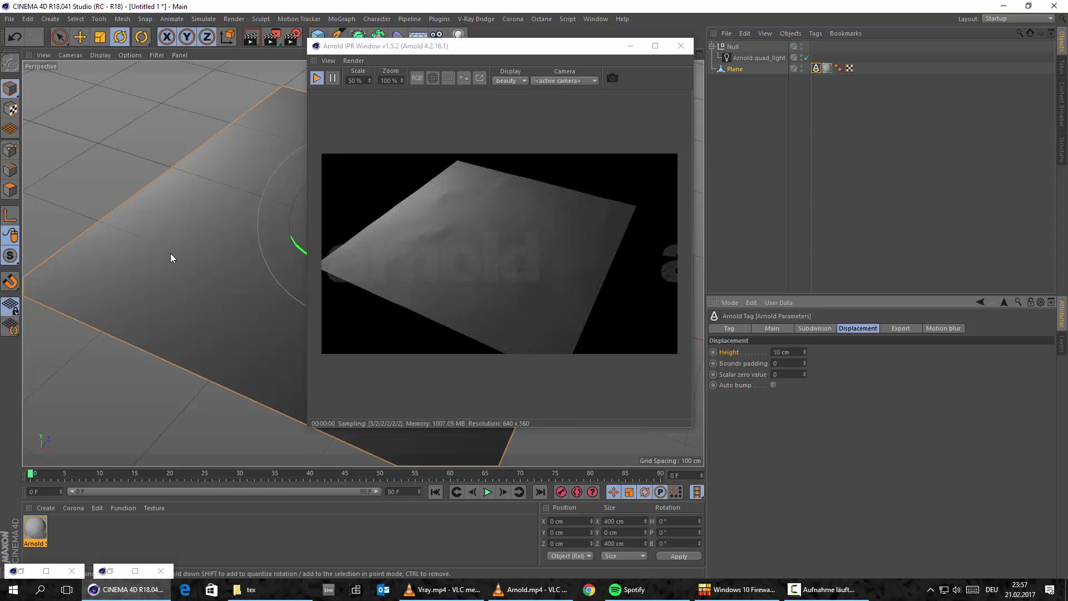
Set the subdivision type in the Plane's Arnold Parameters tag to catclark
scroll(170, 257, "up", 3)
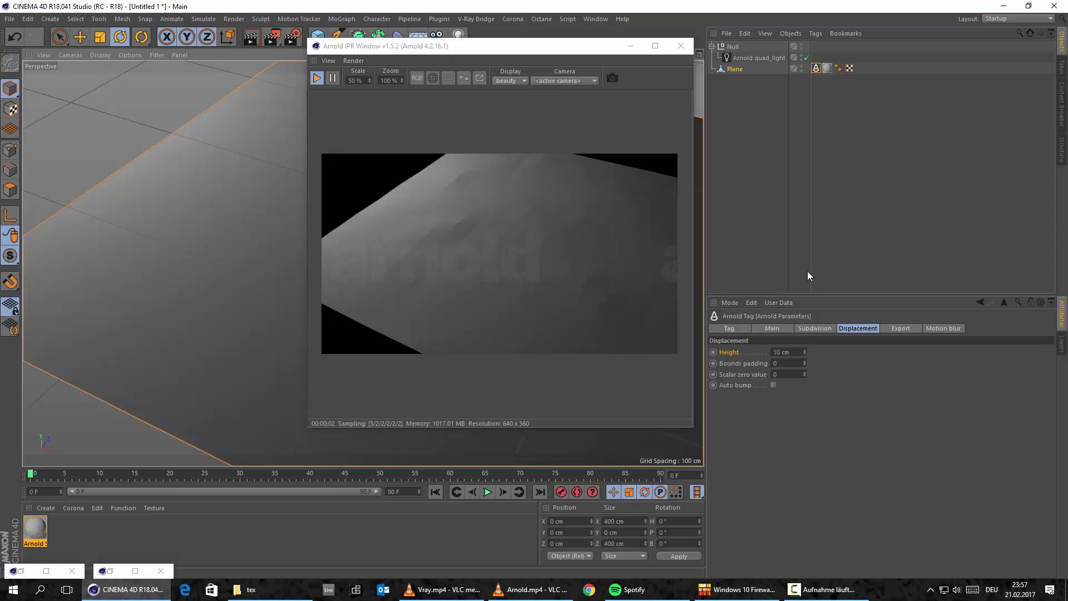
left_click(819, 330)
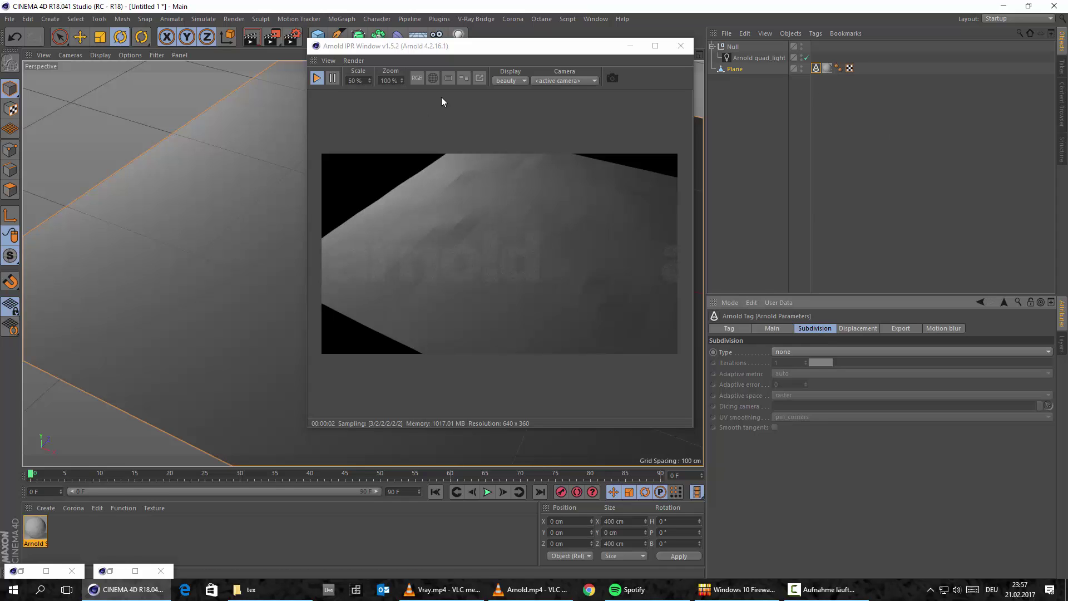
left_click(821, 352)
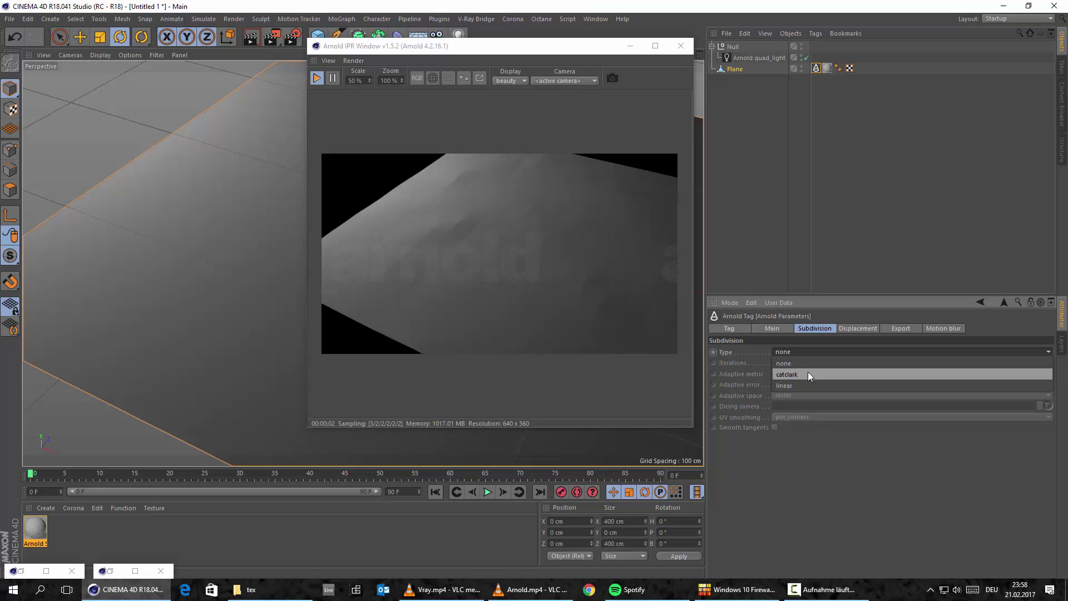
left_click(808, 374)
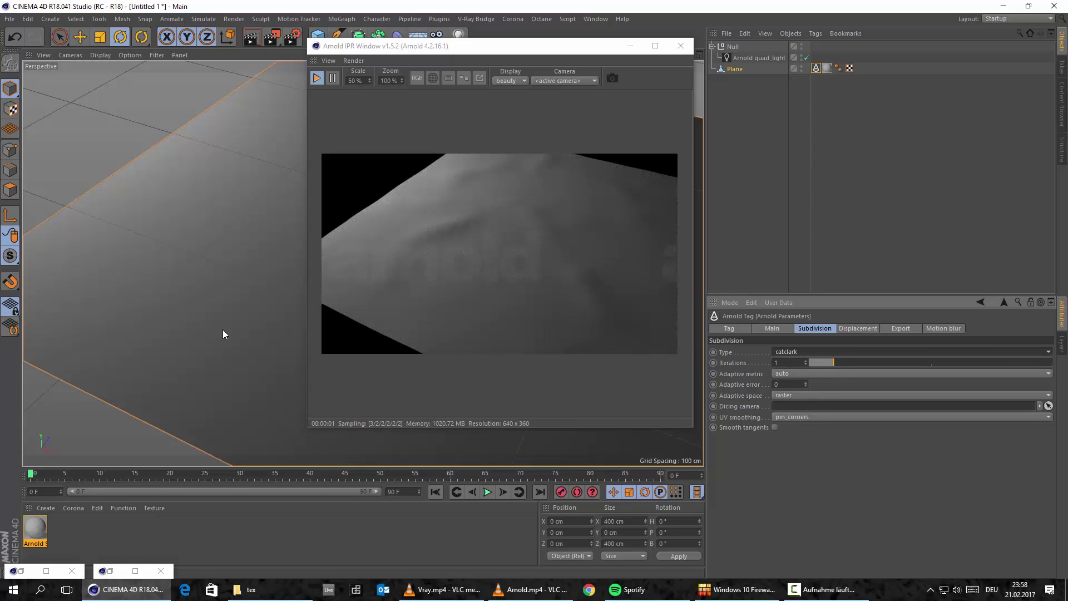
Set the subdivision iterations in the Plane's Arnold tag to 3
left_click_drag(177, 272, 193, 255, "alt")
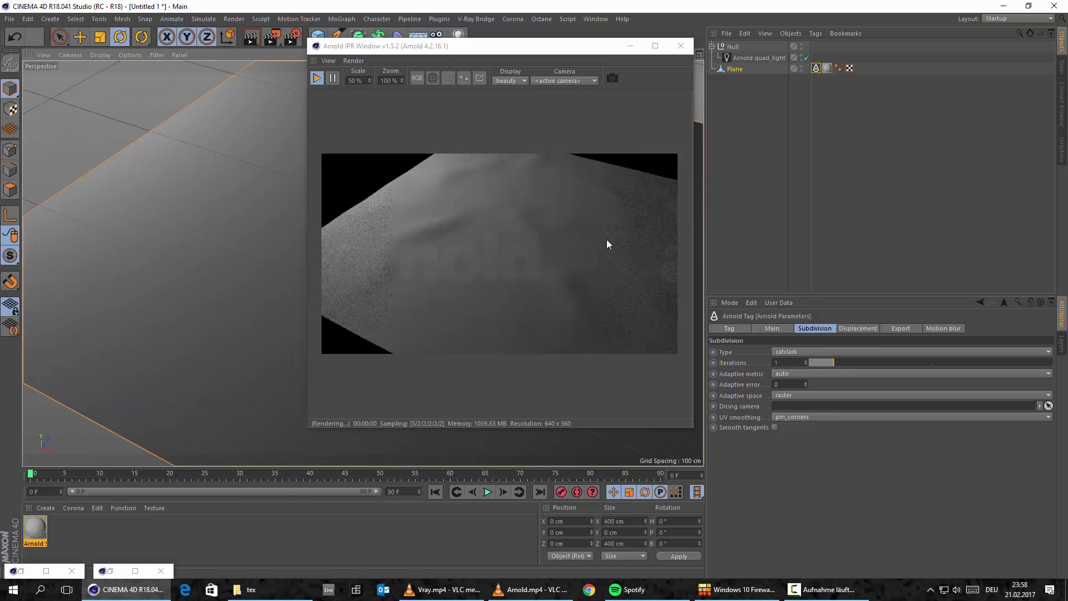
double_click(785, 362)
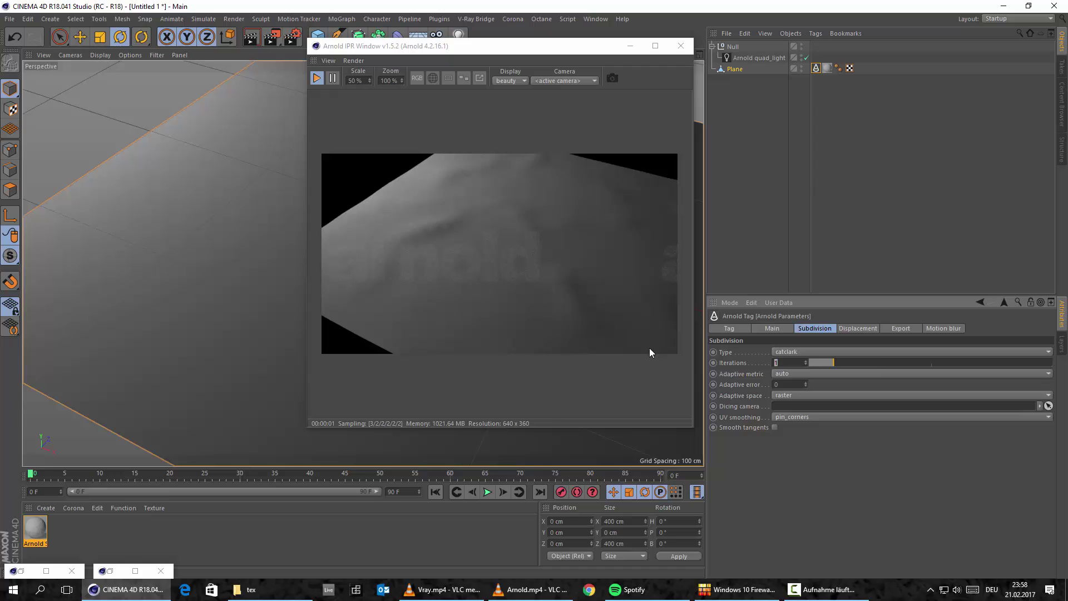
type("3")
key("Return")
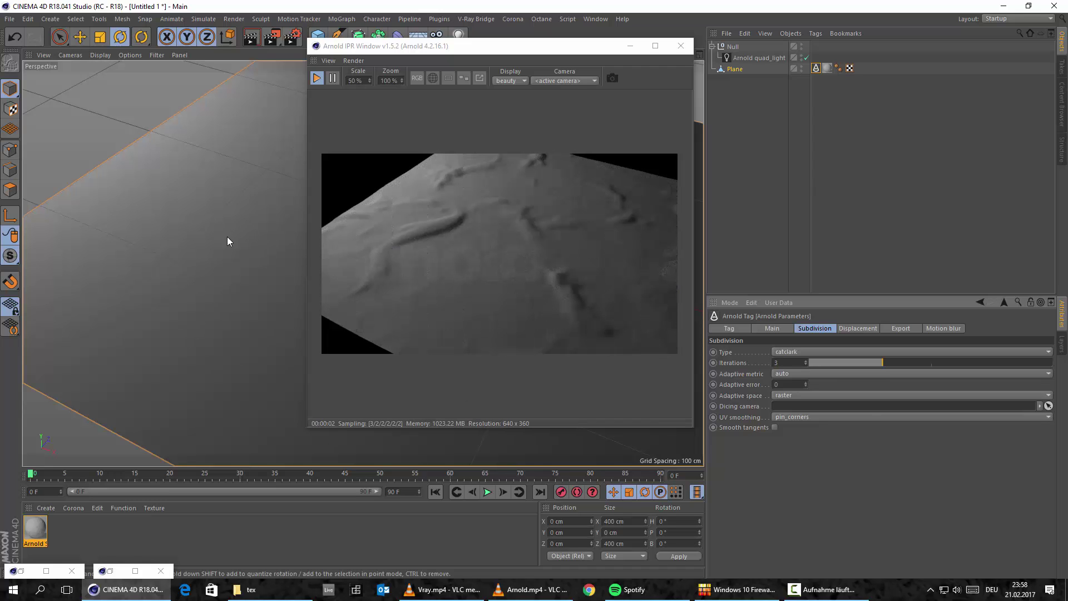
Set the Plane's subdivision iterations to 5, raise them to 6, and reposition the IPR window
left_click_drag(199, 248, 220, 228, "alt")
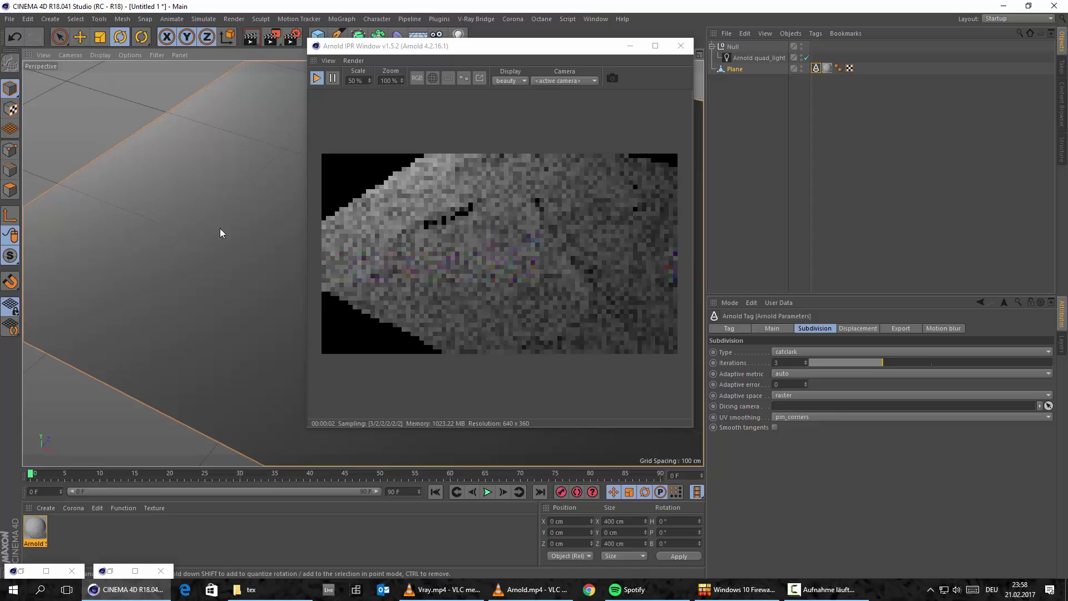
double_click(789, 363)
type("5")
key("Return")
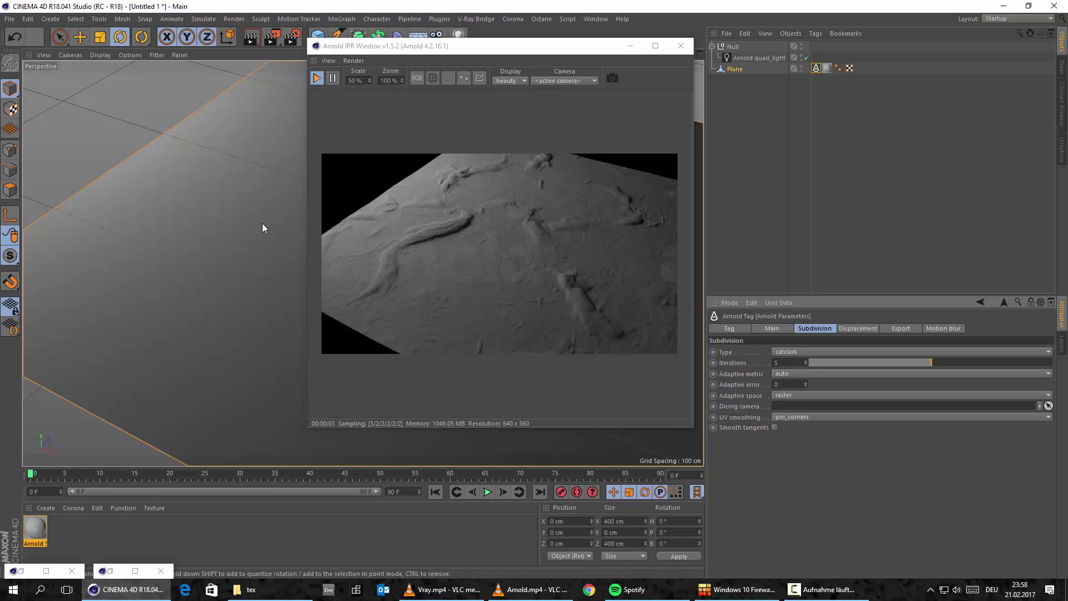
key("Up")
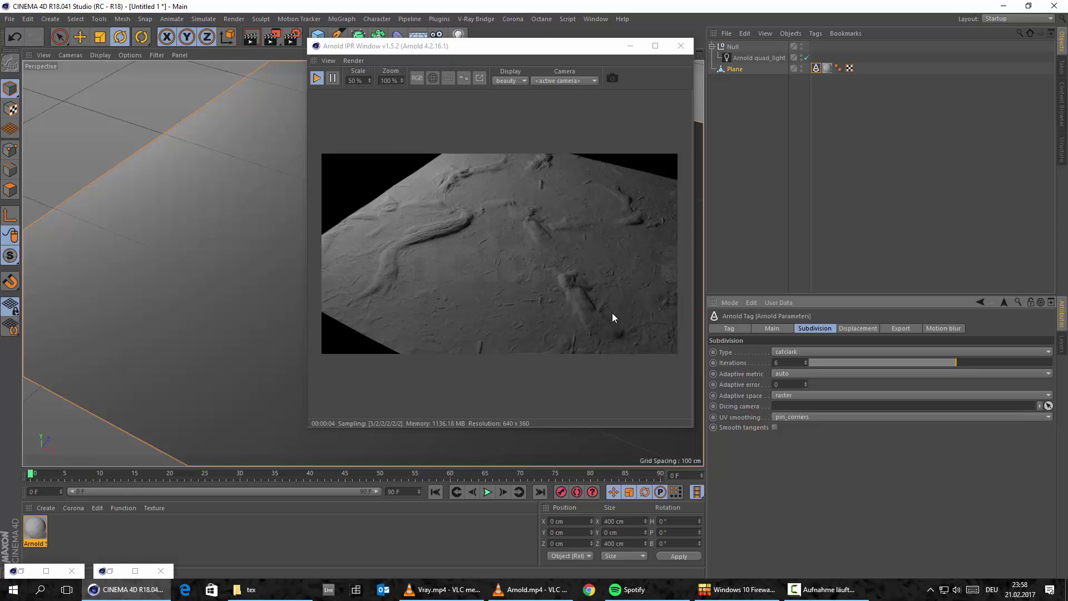
left_click_drag(475, 48, 486, 71)
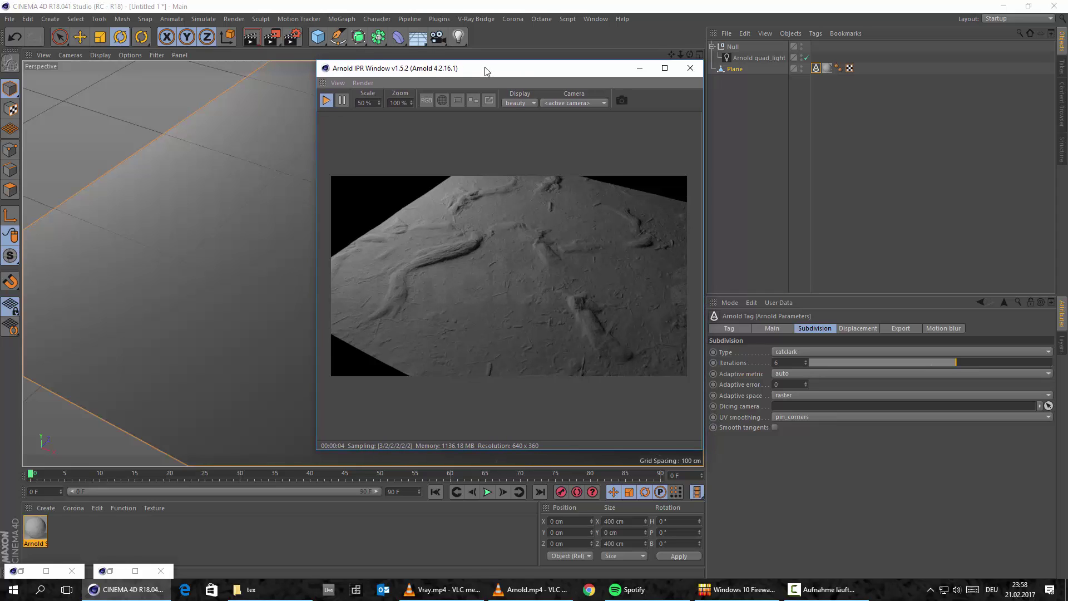
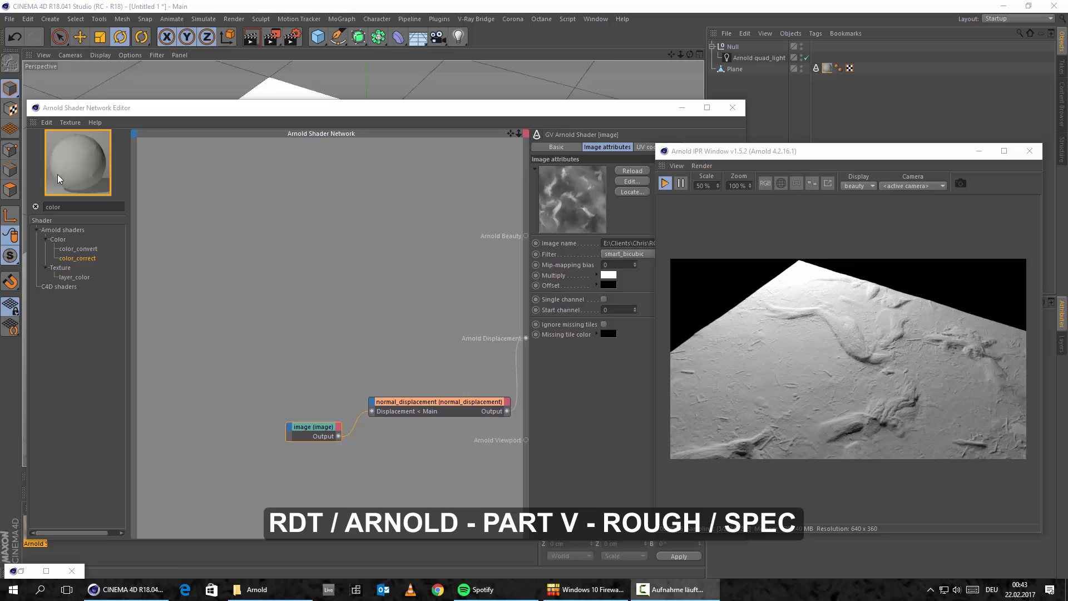
Add a standard surface shader to the Arnold shader network and connect its output to Arnold Beauty
left_click(134, 152)
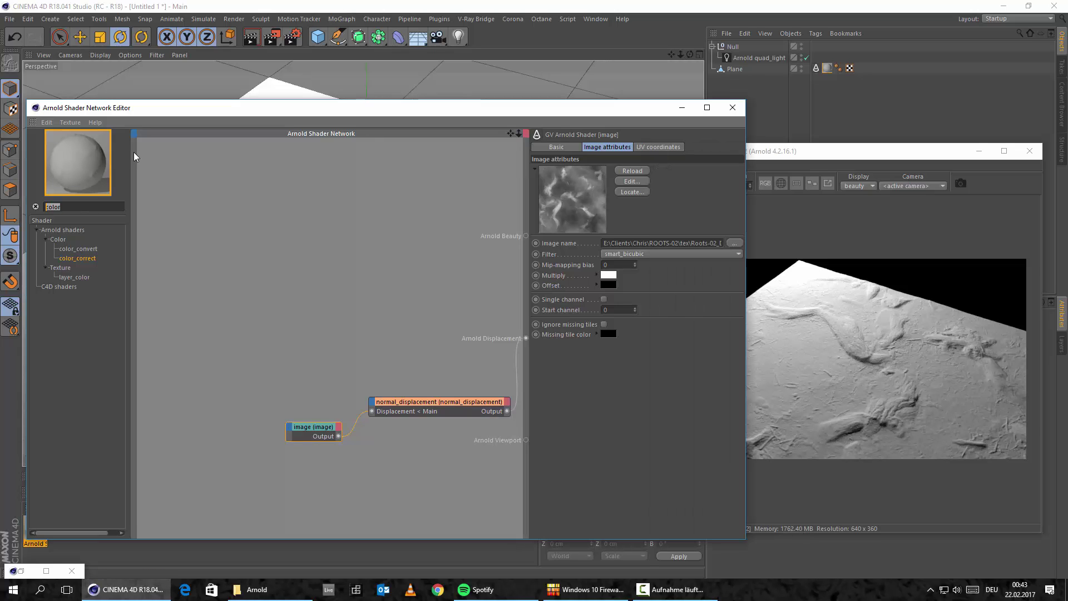
type("standar")
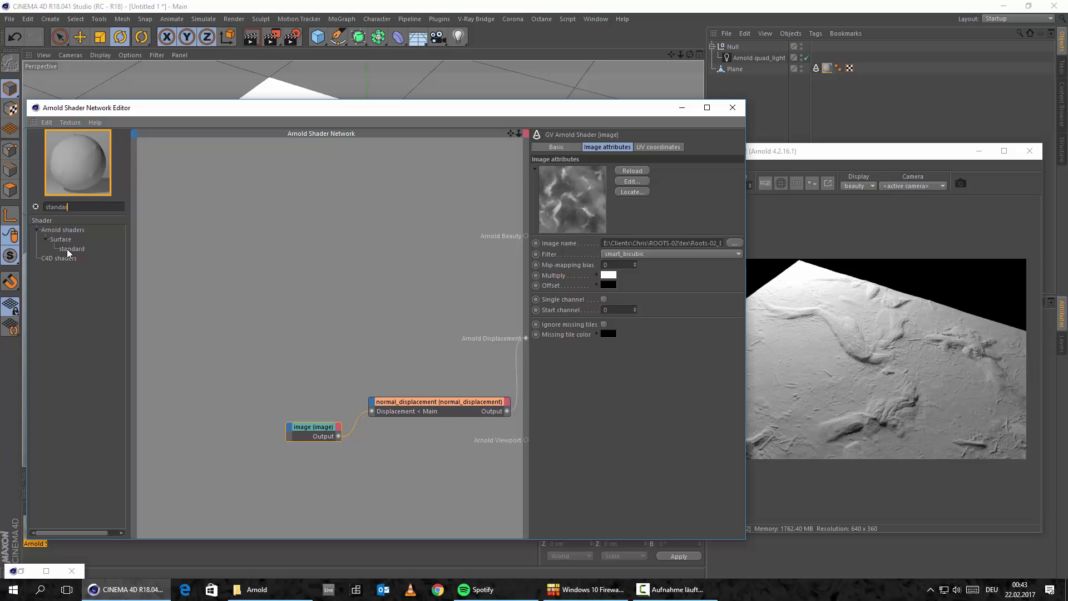
left_click_drag(342, 248, 342, 248)
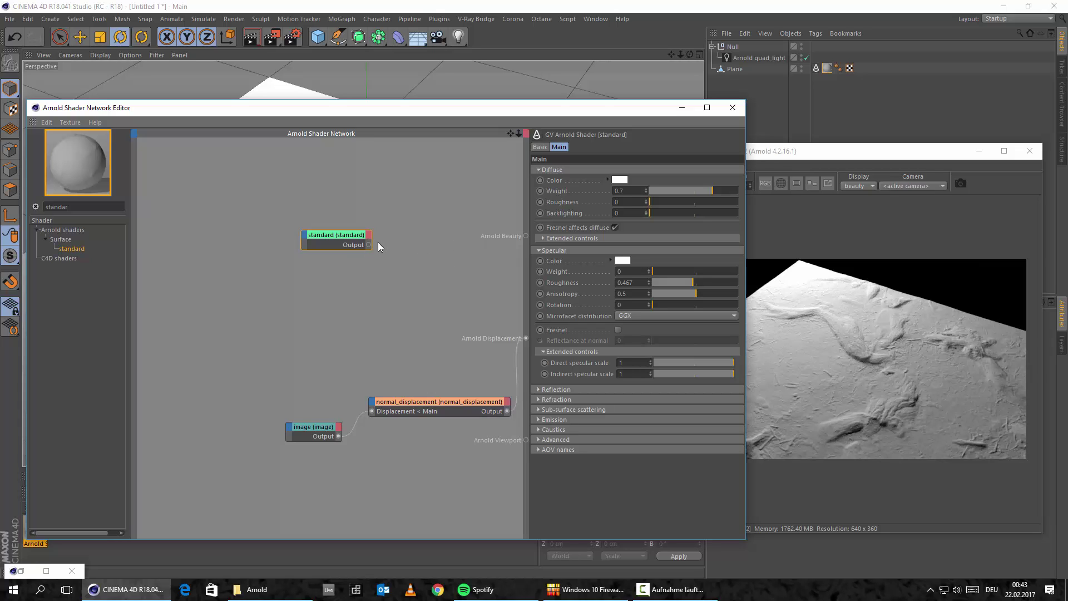
left_click_drag(369, 245, 525, 236)
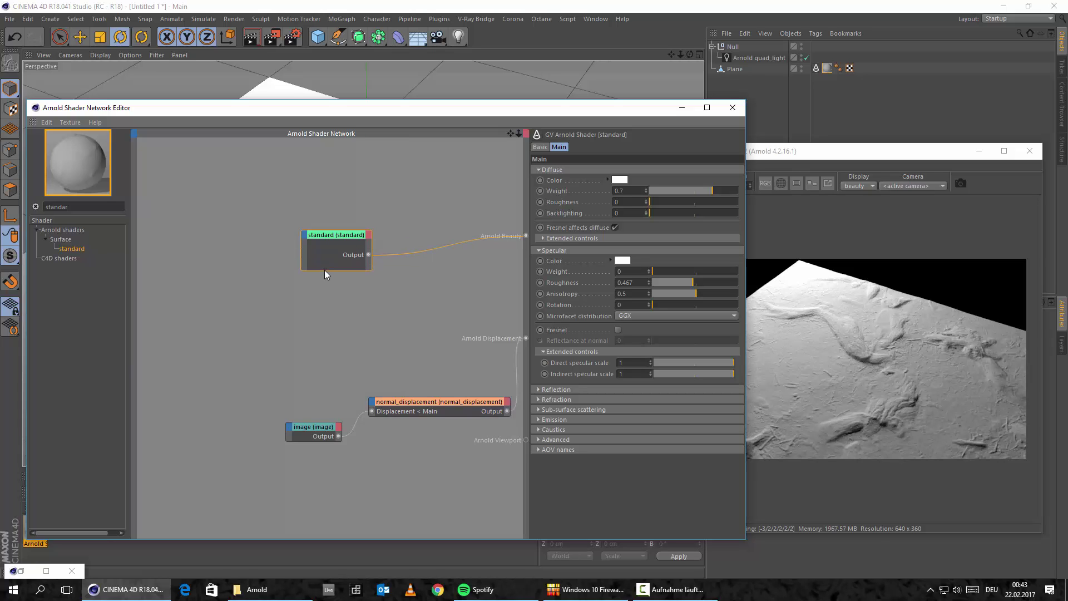
Expose the specular Color and Roughness inputs on the standard node and set its specular weight to 1
left_click(319, 253)
mouse_move(331, 240)
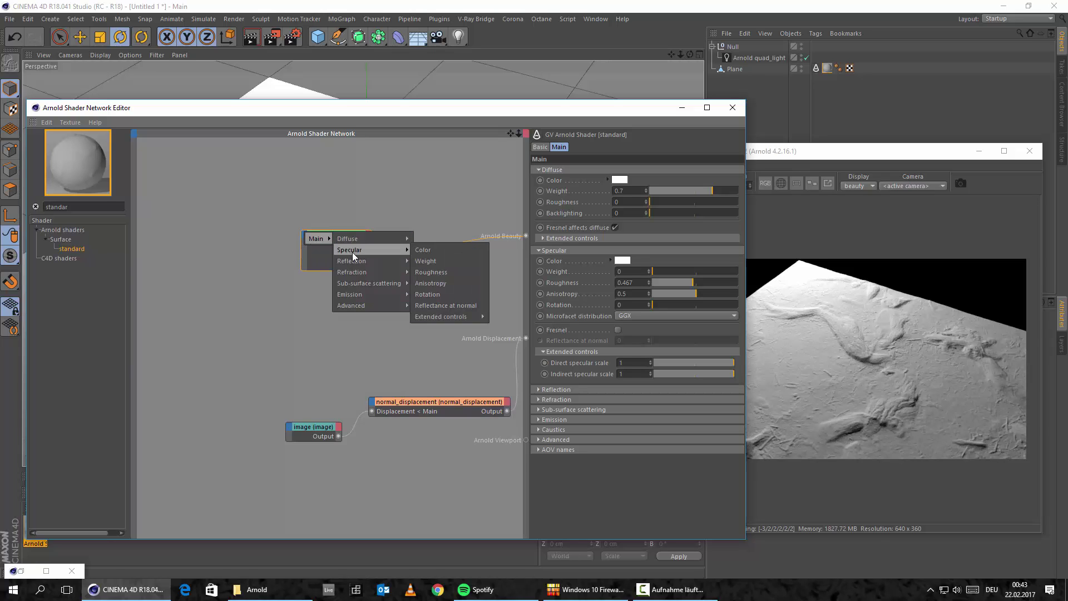
left_click(432, 246)
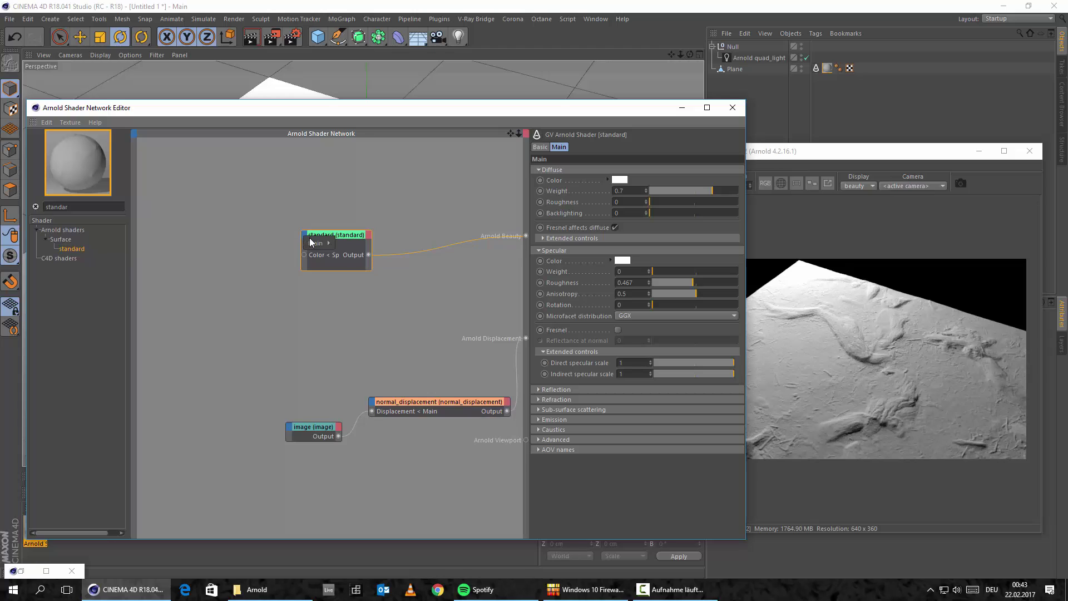
mouse_move(323, 244)
mouse_move(376, 253)
left_click(431, 274)
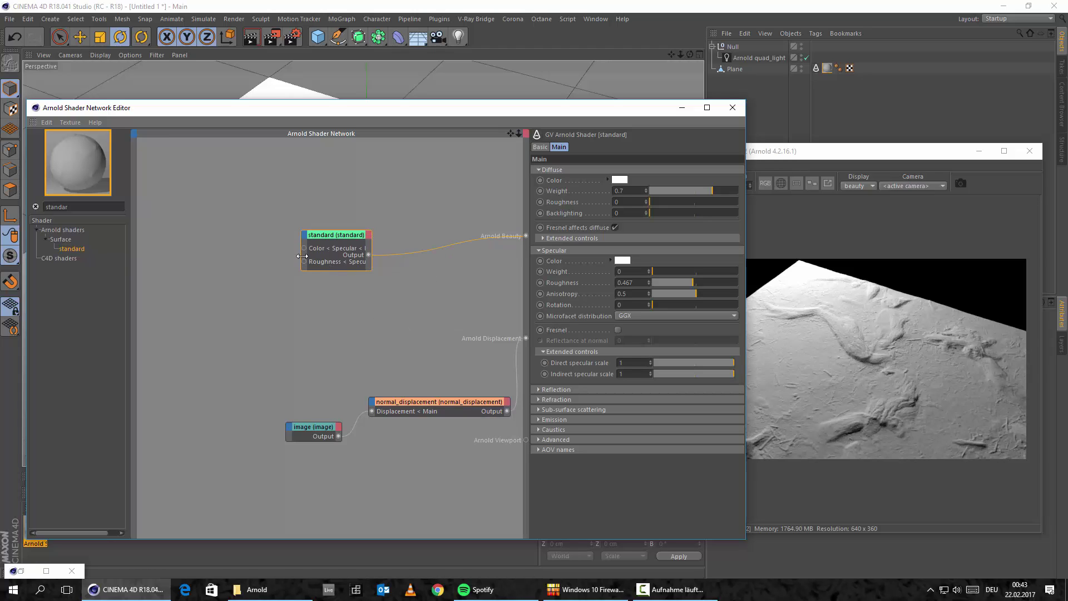
left_click_drag(301, 259, 211, 264)
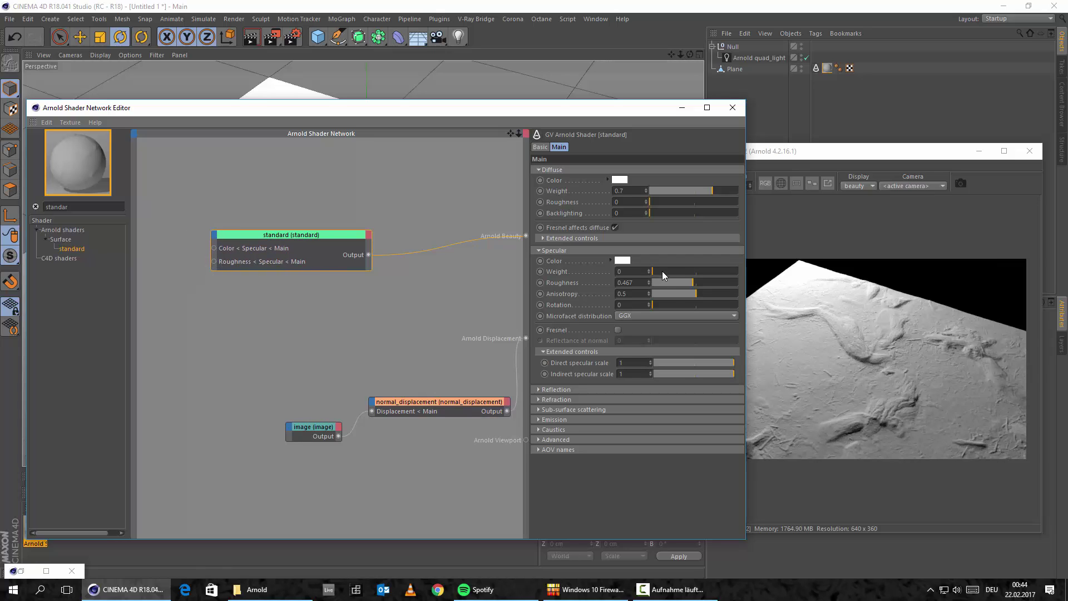
left_click_drag(666, 271, 740, 278)
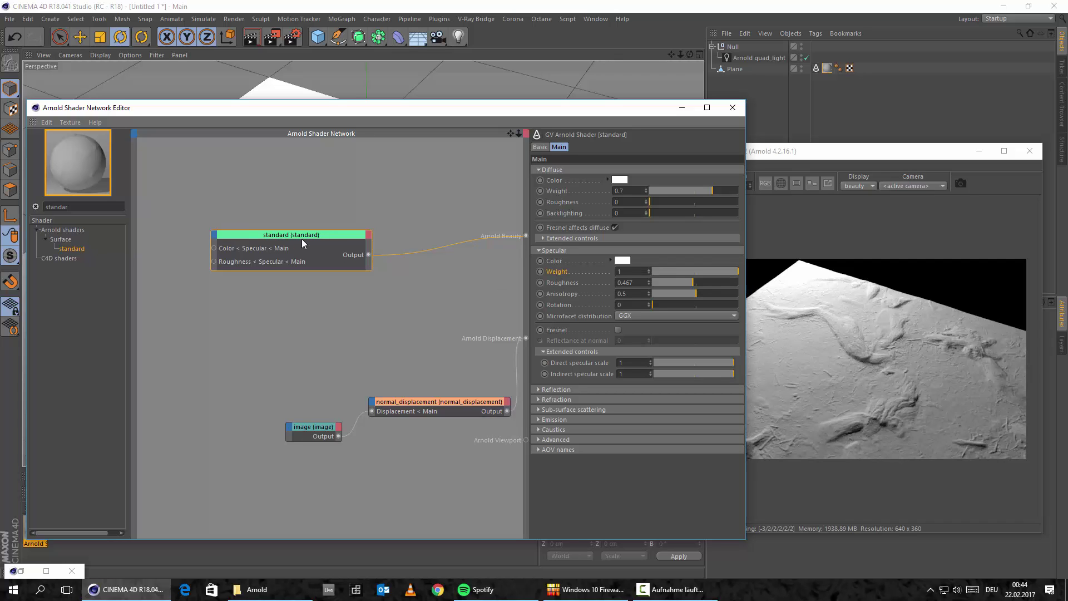
left_click_drag(314, 231, 407, 232)
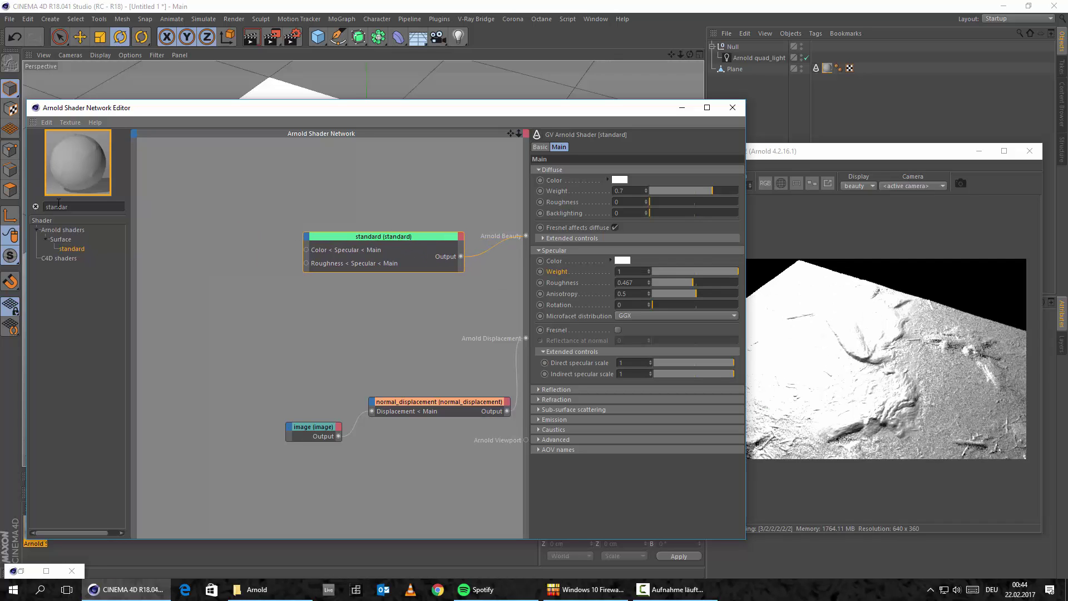
Add an image node that loads Roots-02_ROUGHNESS_8k.jpg, without copying the file to the project location
key("BackSpace")
key("BackSpace")
key("BackSpace")
key("BackSpace")
key("BackSpace")
key("BackSpace")
key("BackSpace")
type("image")
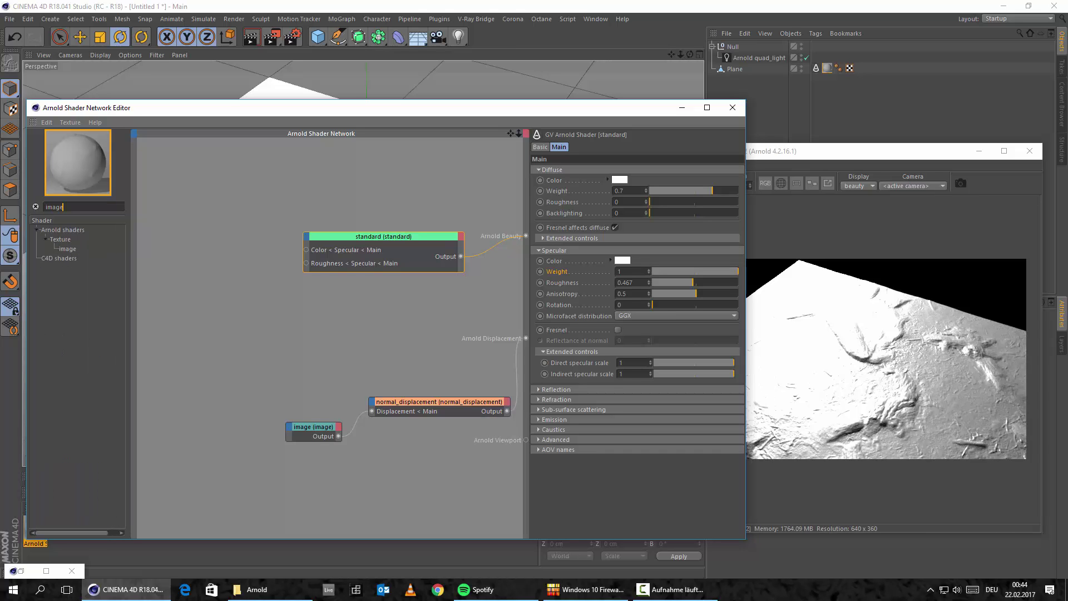
left_click_drag(66, 248, 238, 265)
left_click(355, 348)
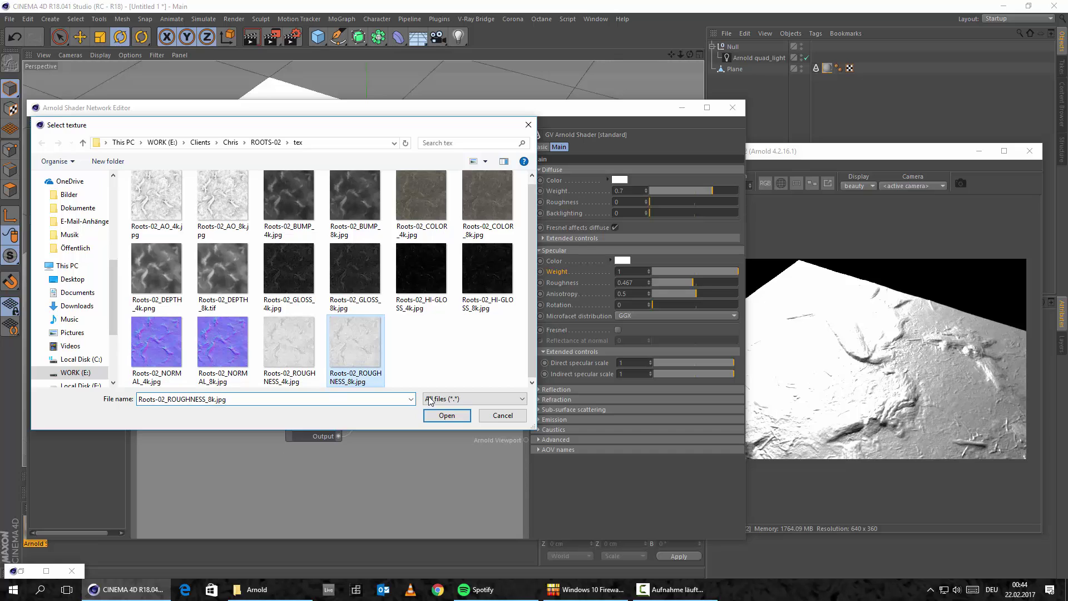
left_click(447, 415)
left_click(604, 338)
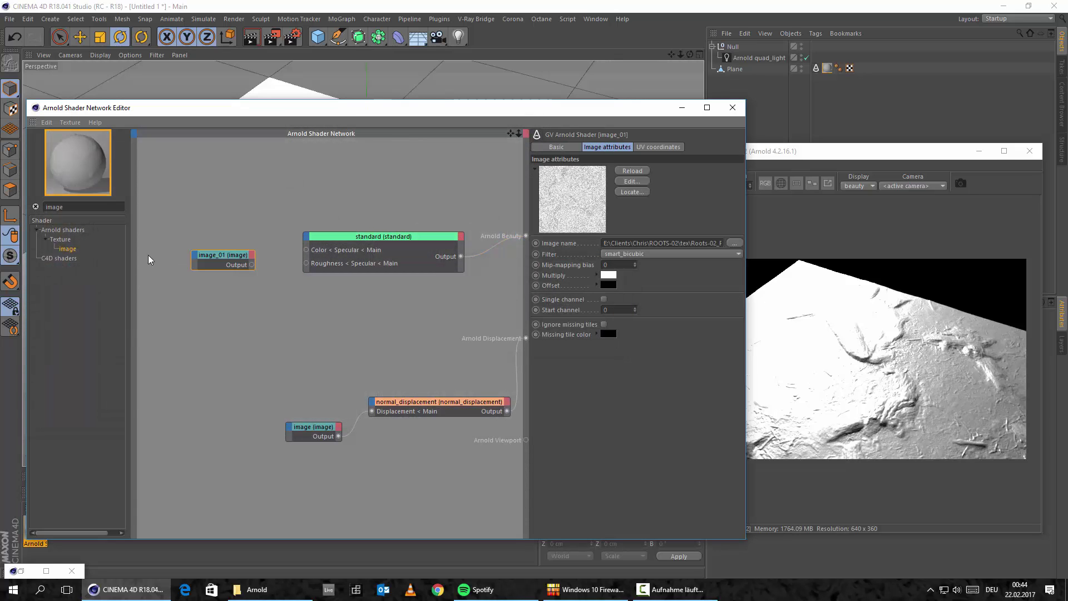
Rename the roughness image node to Rough
right_click(217, 261)
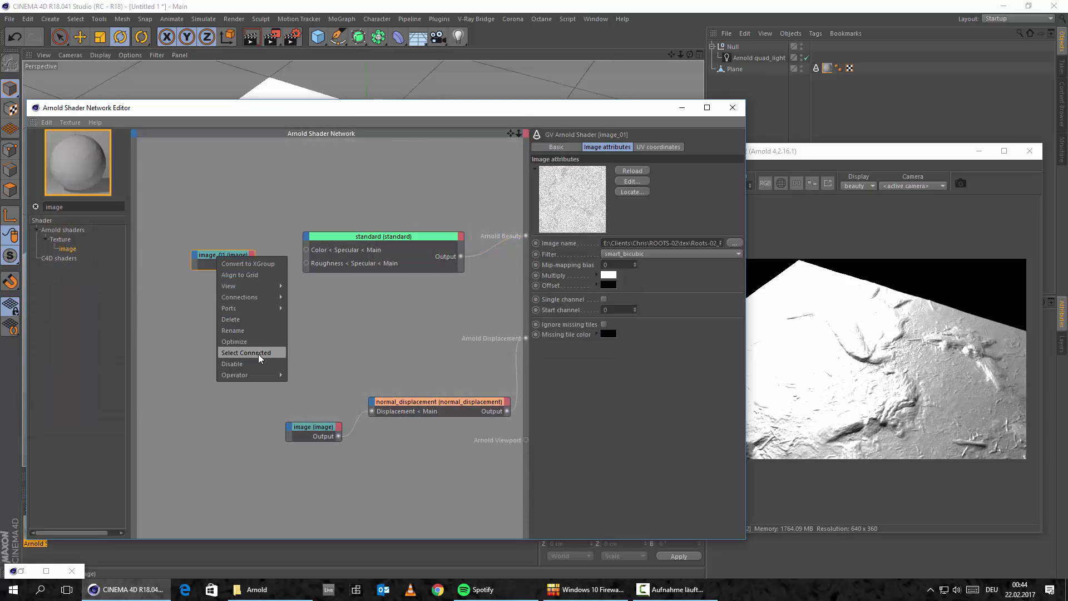
left_click(240, 332)
type("Rough")
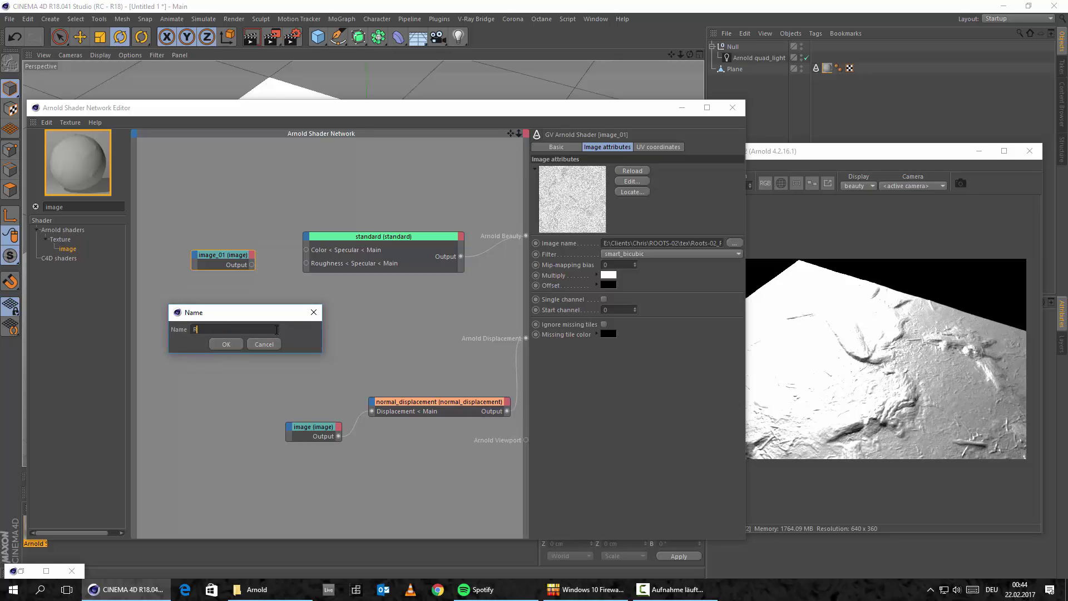
key("Return")
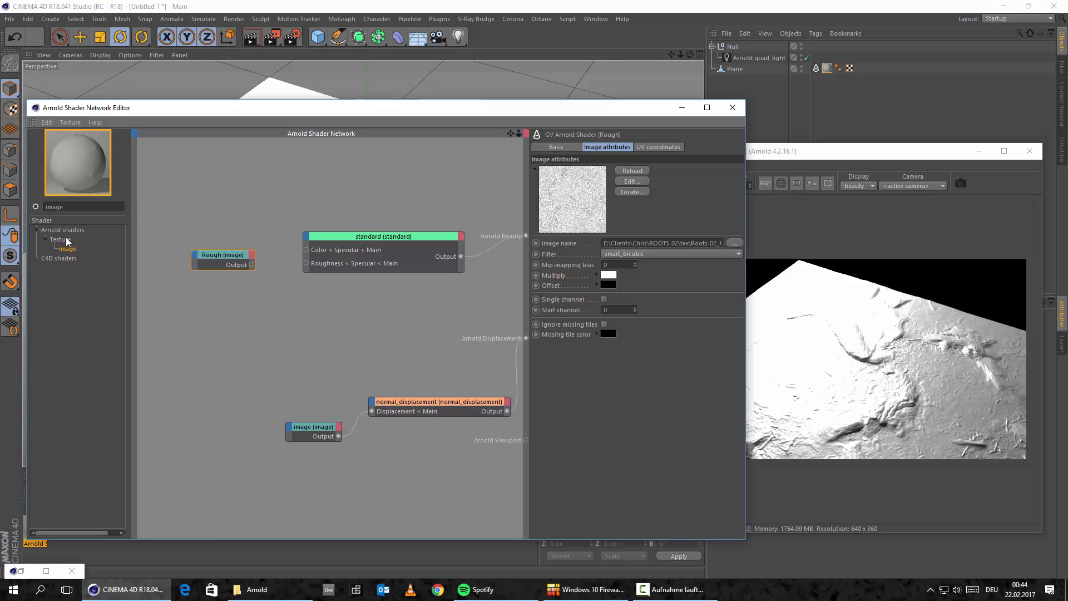
Add a second image node that loads Roots-02_GLOSS_8k.jpg, without copying the file to the project location
double_click(222, 255)
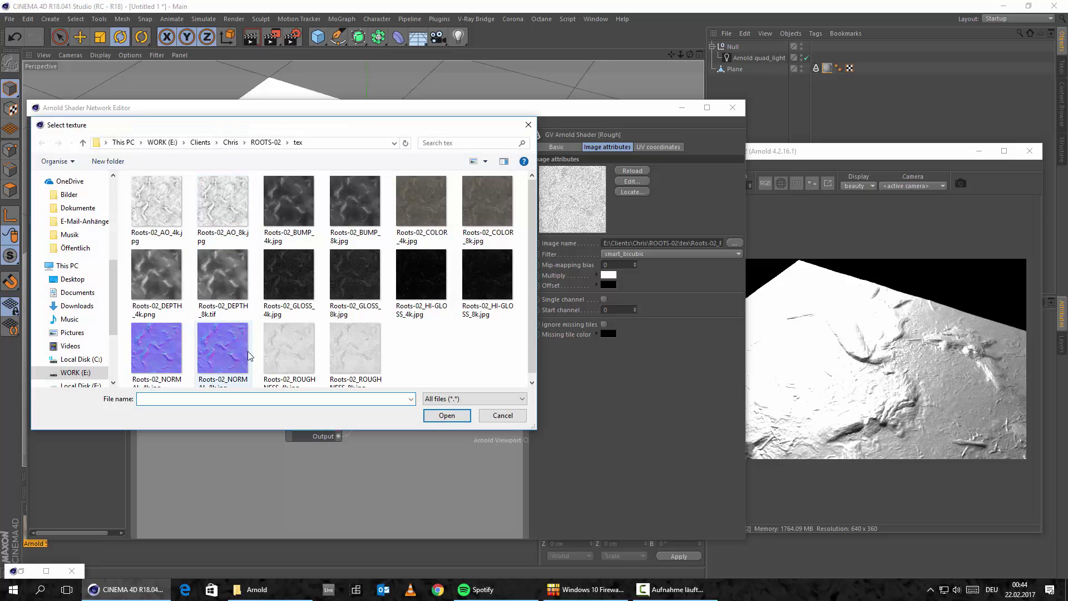
left_click(233, 302)
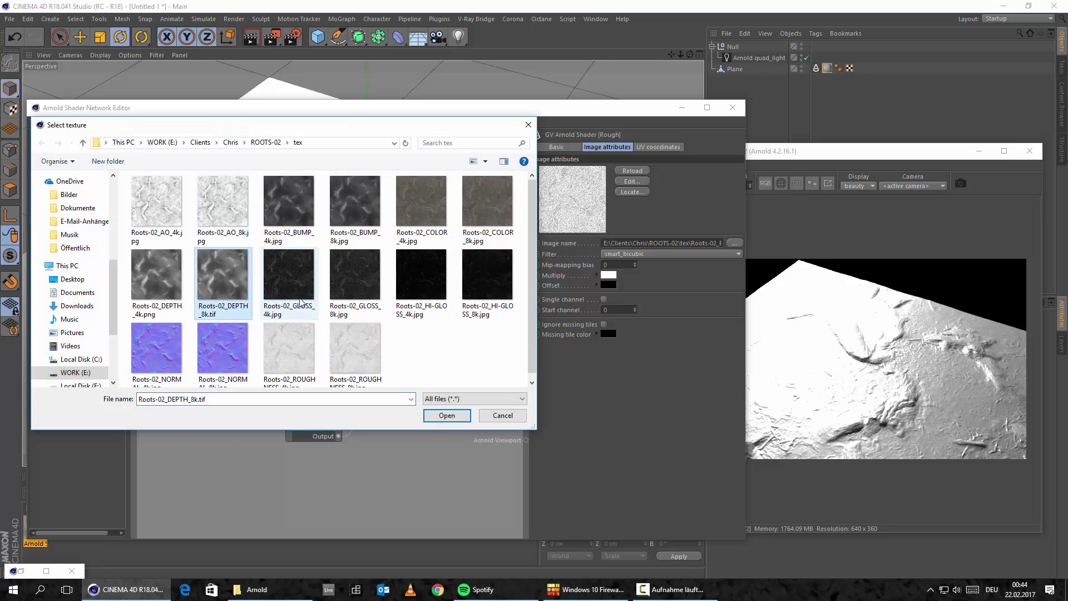
left_click(367, 289)
left_click(447, 415)
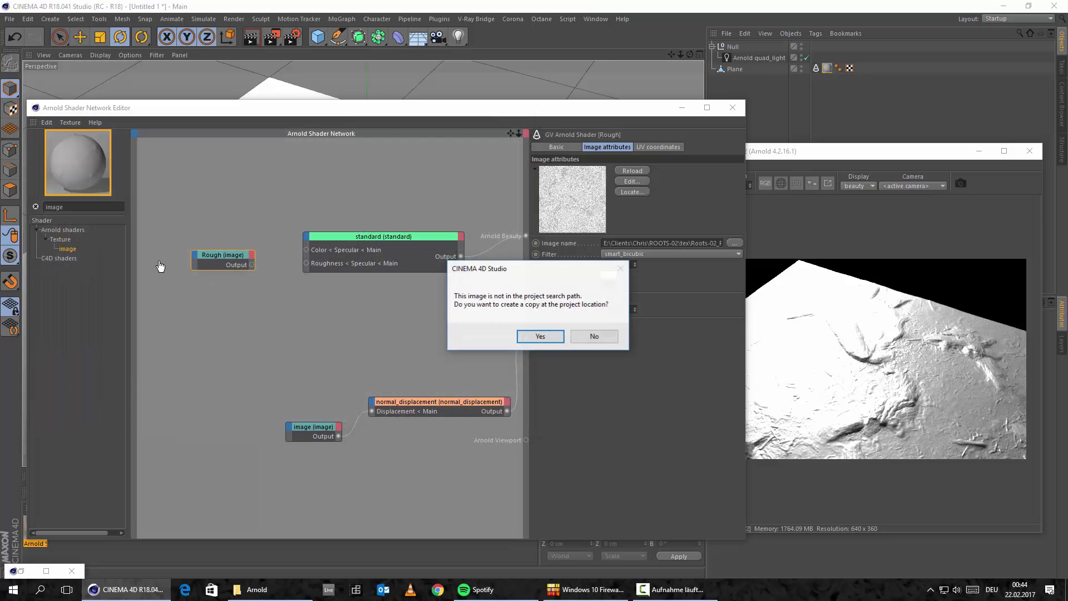
left_click(594, 336)
Rename the gloss image node to SPEC
right_click(208, 226)
left_click(240, 299)
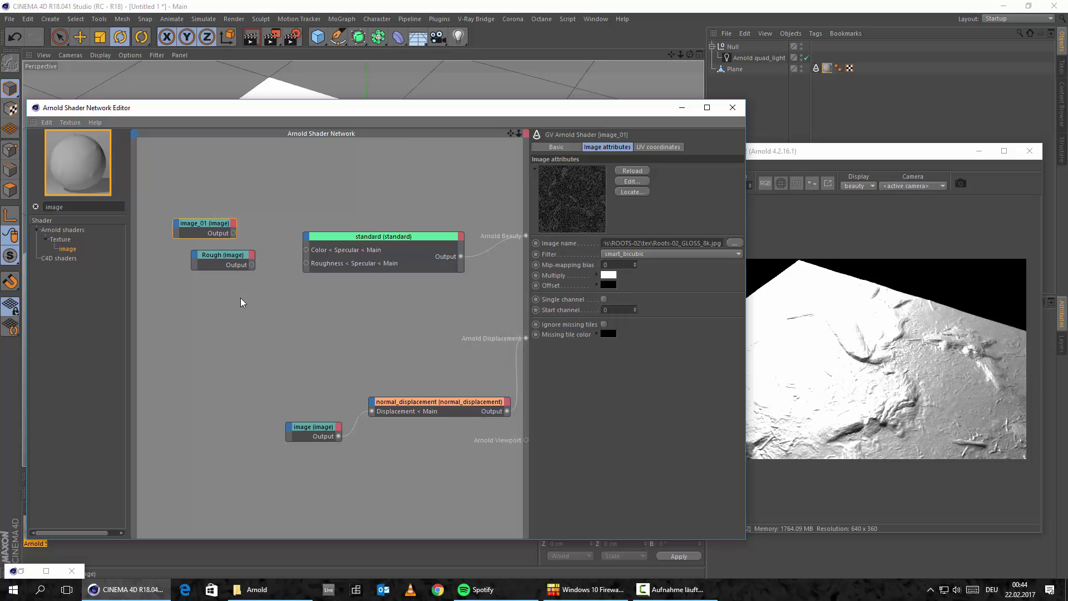
type("SPEC")
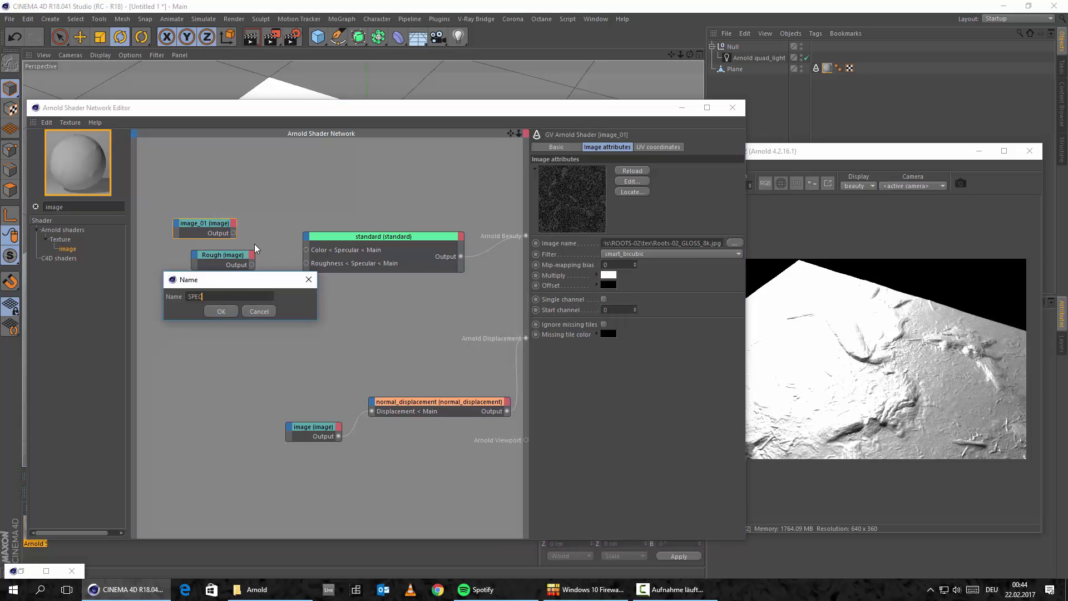
key("Return")
Space out the two image nodes, connect SPEC to the standard node's specular Color, and bring the IPR window forward
left_click_drag(222, 259, 213, 274)
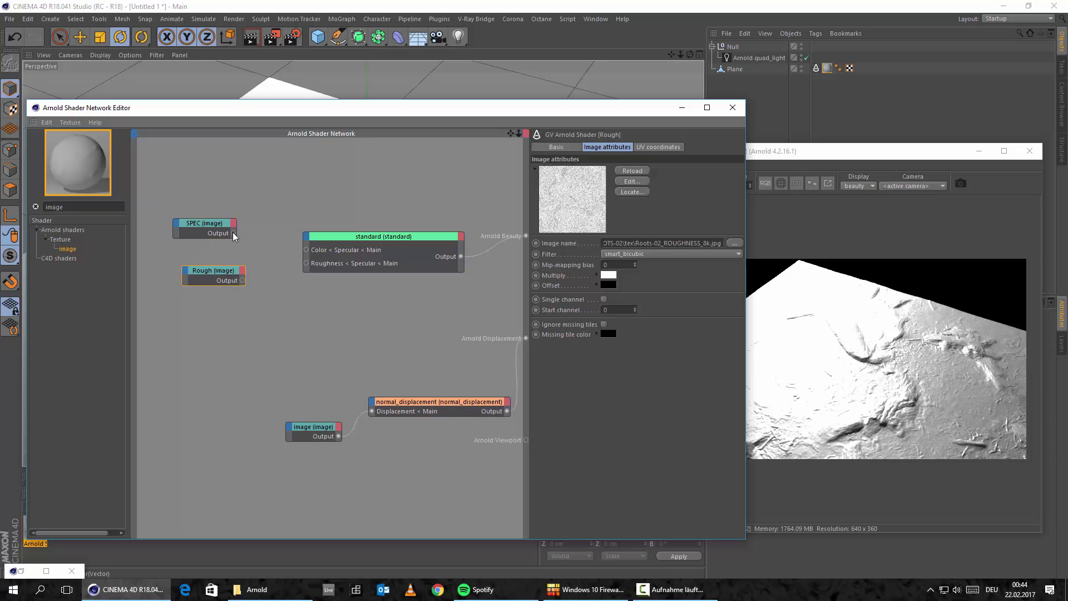
left_click_drag(299, 249, 306, 250)
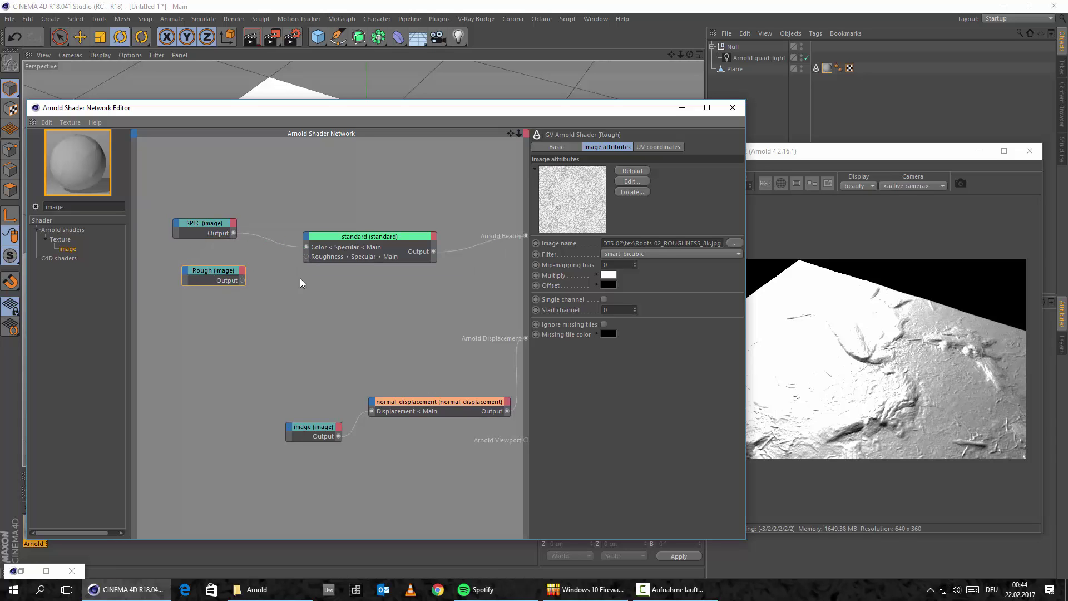
left_click(911, 167)
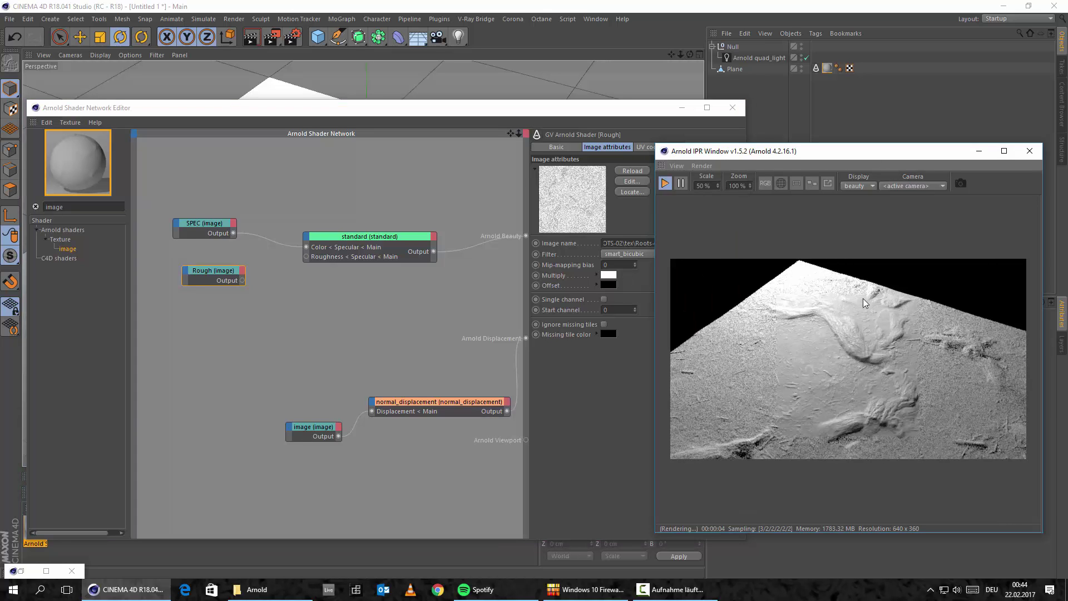
left_click_drag(199, 219, 213, 209)
left_click(848, 151)
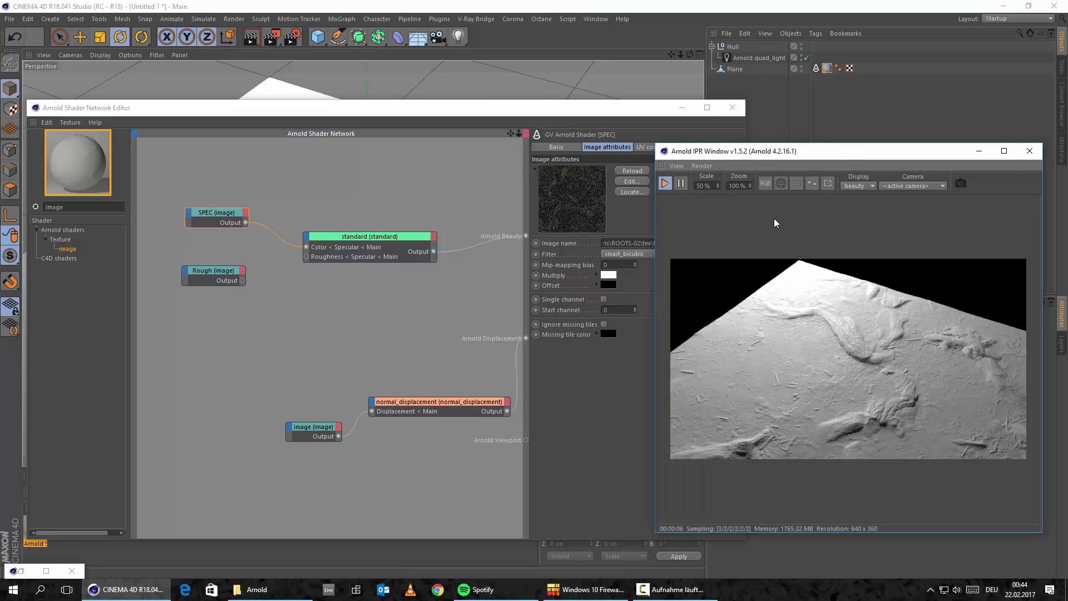
Connect the Rough image's output to the standard node's specular Roughness and check the IPR render
mouse_move(774, 154)
left_mouse_down()
mouse_move(810, 156)
mouse_move(779, 156)
left_mouse_up()
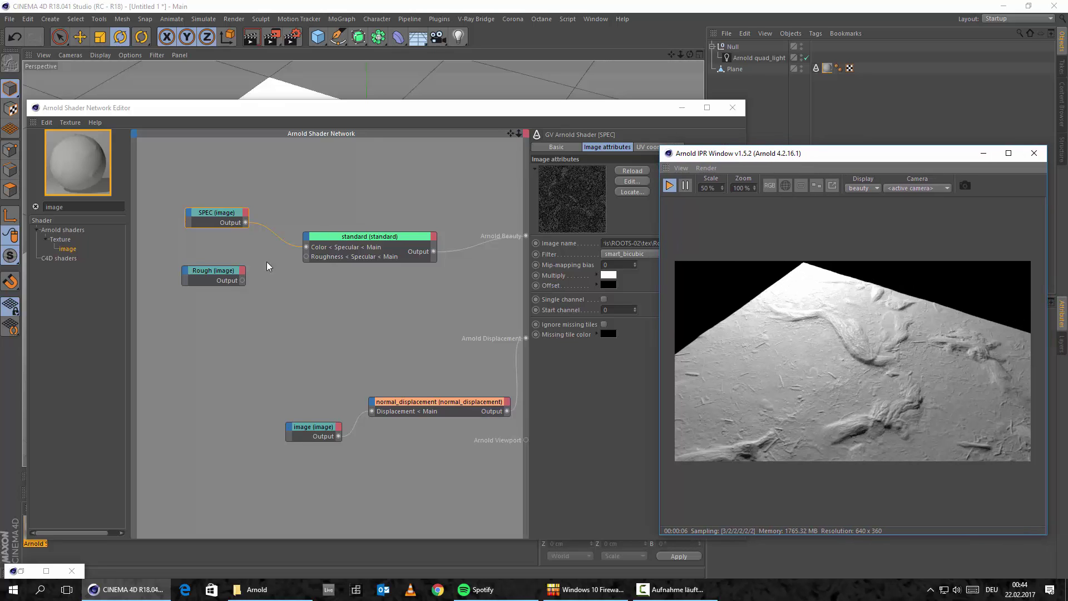
left_click_drag(243, 280, 306, 257)
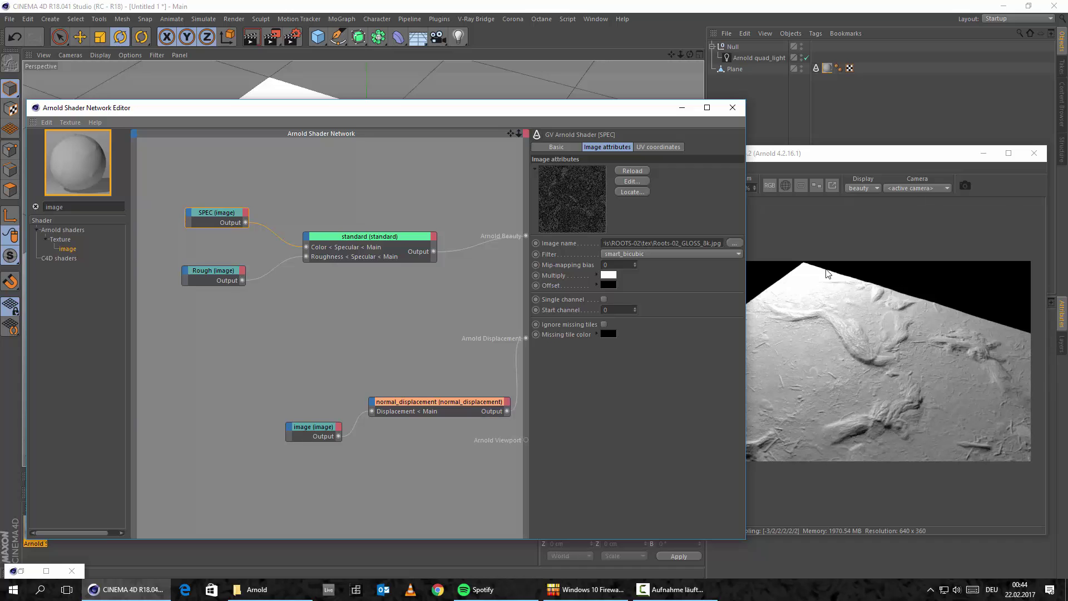
left_click(863, 167)
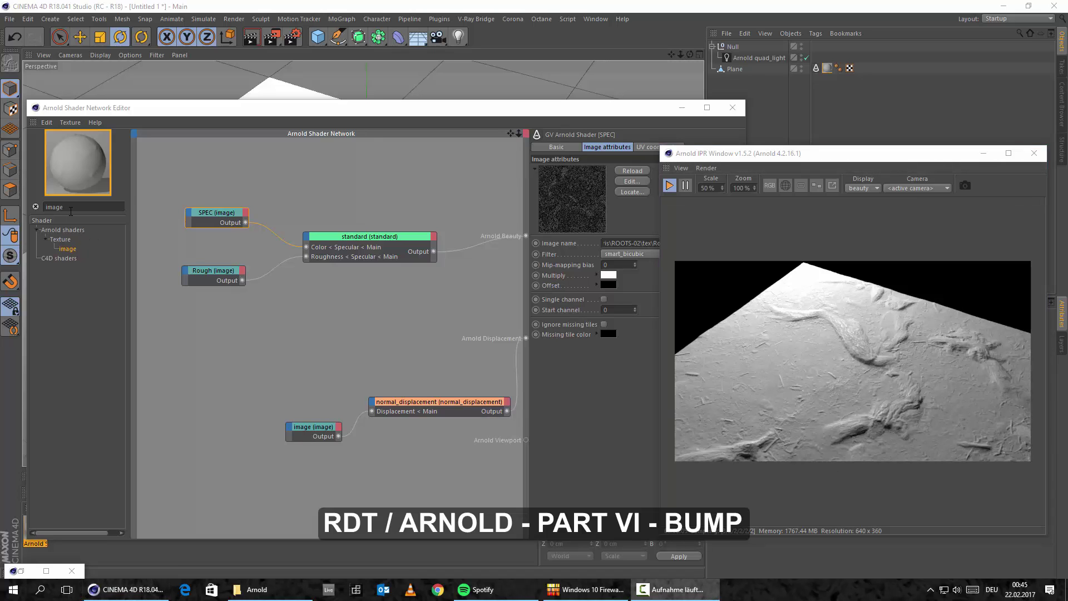
Add a bump2d node to the network and connect its output to Arnold Beauty in place of the standard shader
left_click(133, 249)
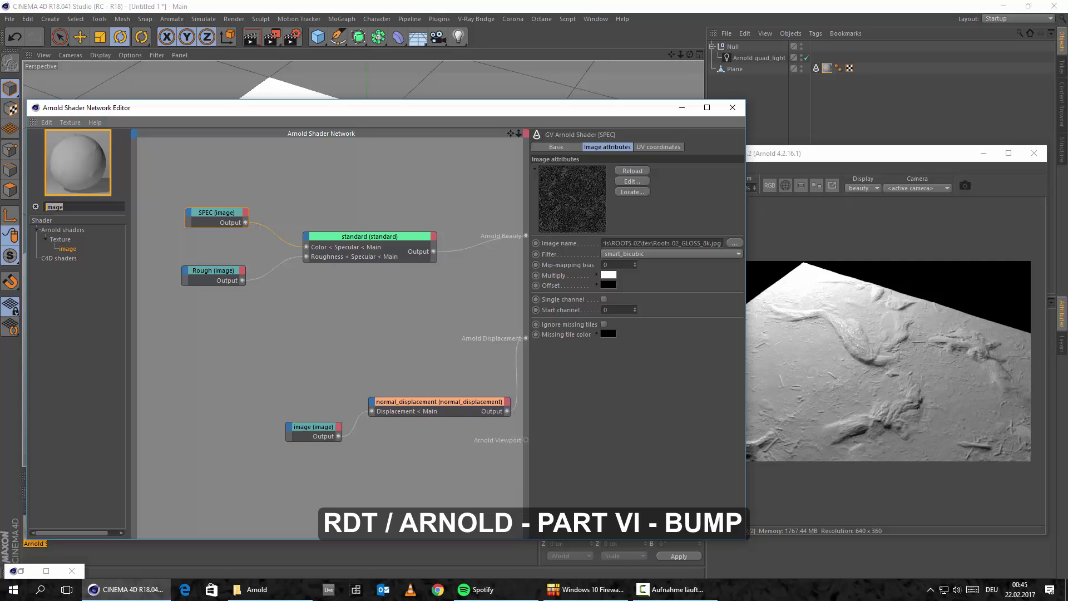
type("bump")
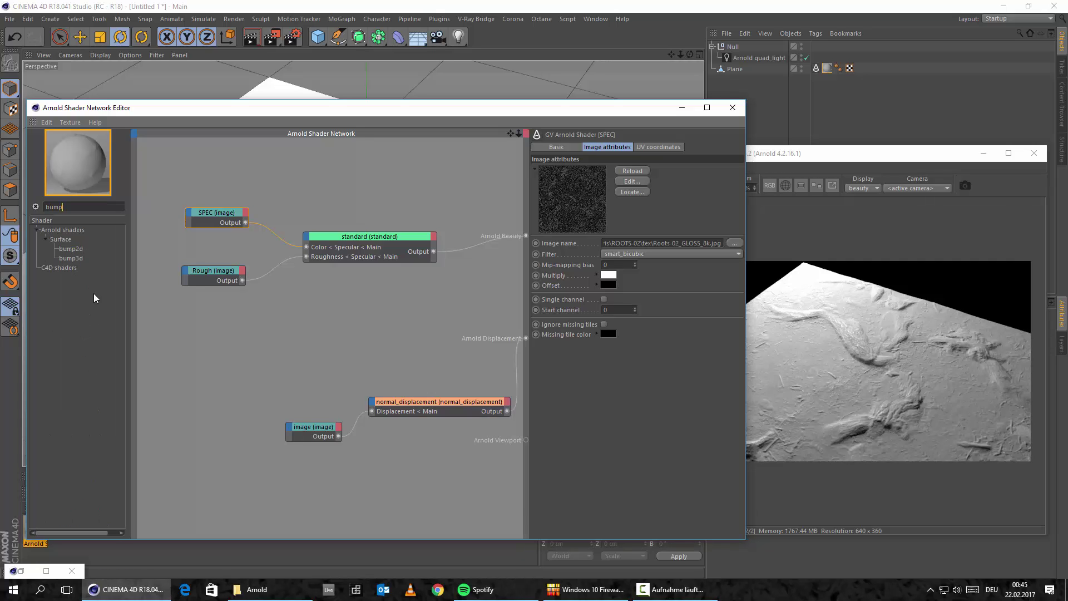
left_click_drag(343, 325, 387, 325)
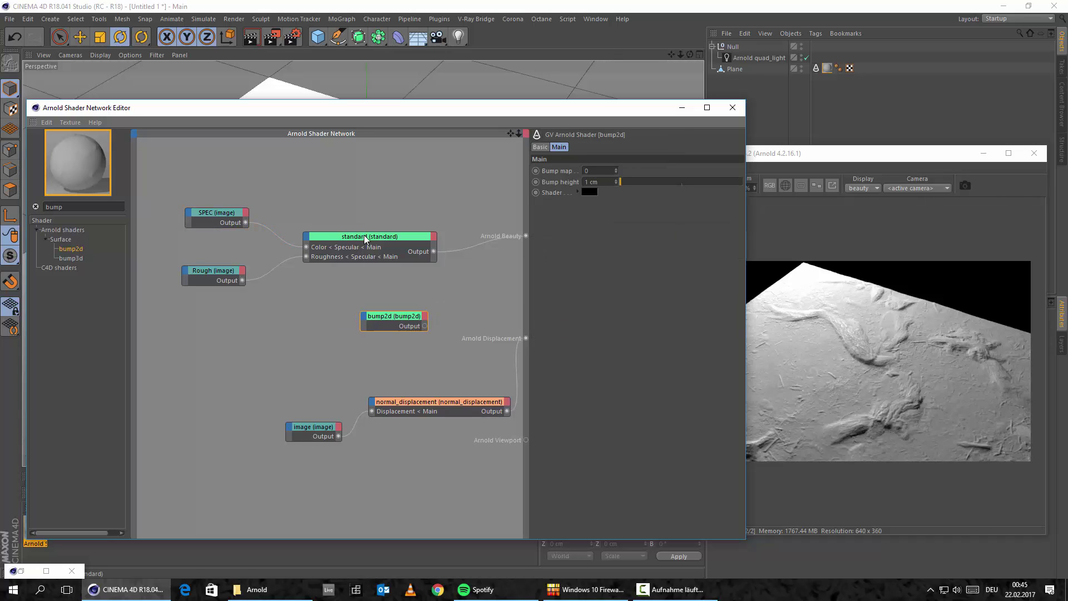
left_click_drag(364, 235, 328, 237)
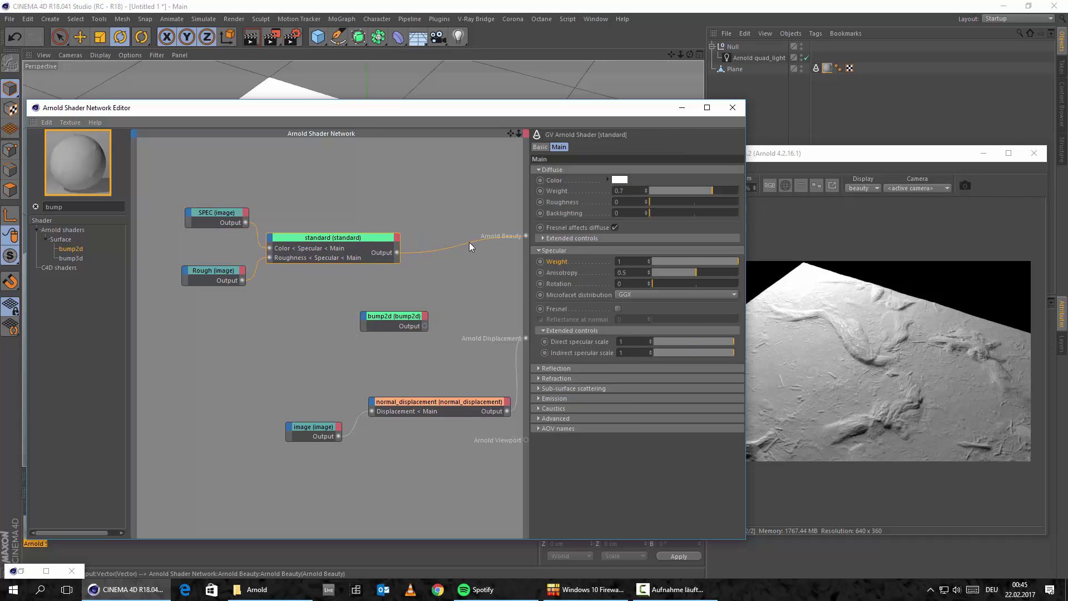
left_click_drag(425, 326, 526, 236)
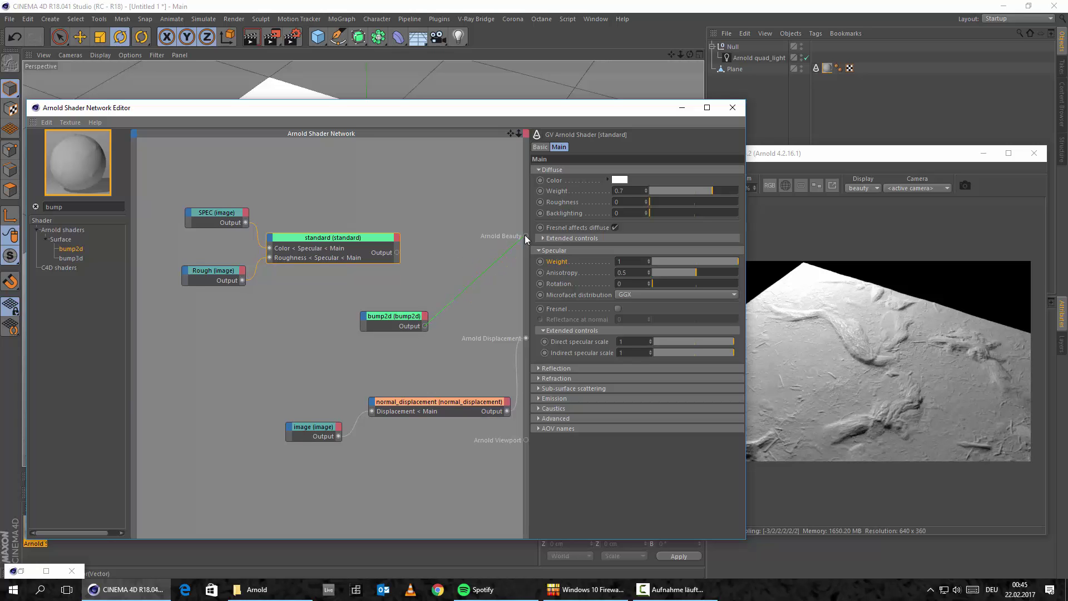
Expose the Bump map input on the bump2d node and widen the node so the port is readable
left_click(364, 323)
left_click(365, 317)
mouse_move(383, 324)
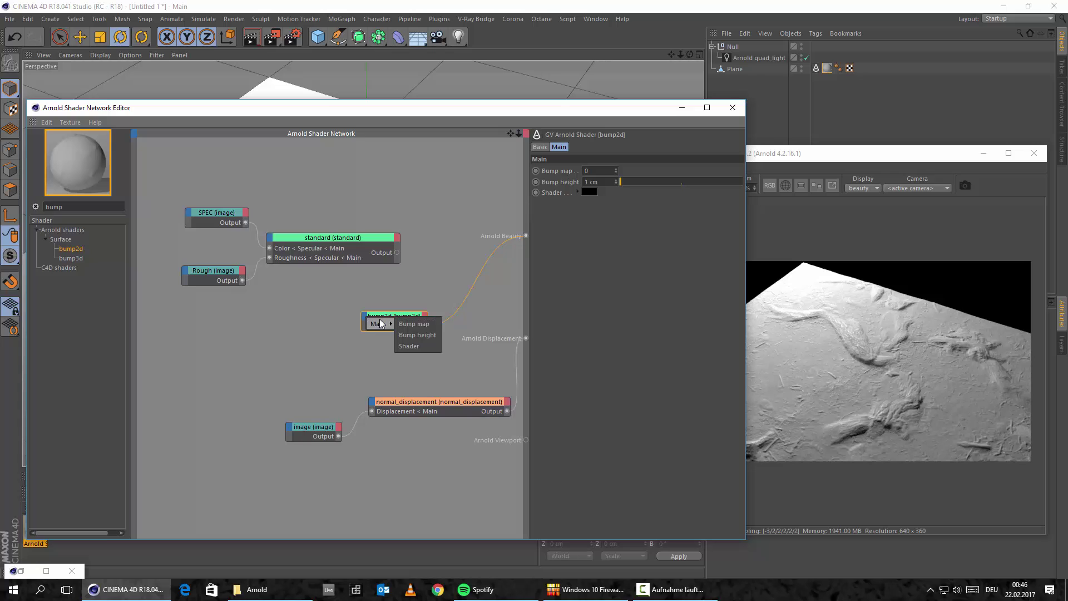
left_click(420, 324)
left_click_drag(362, 327, 303, 328)
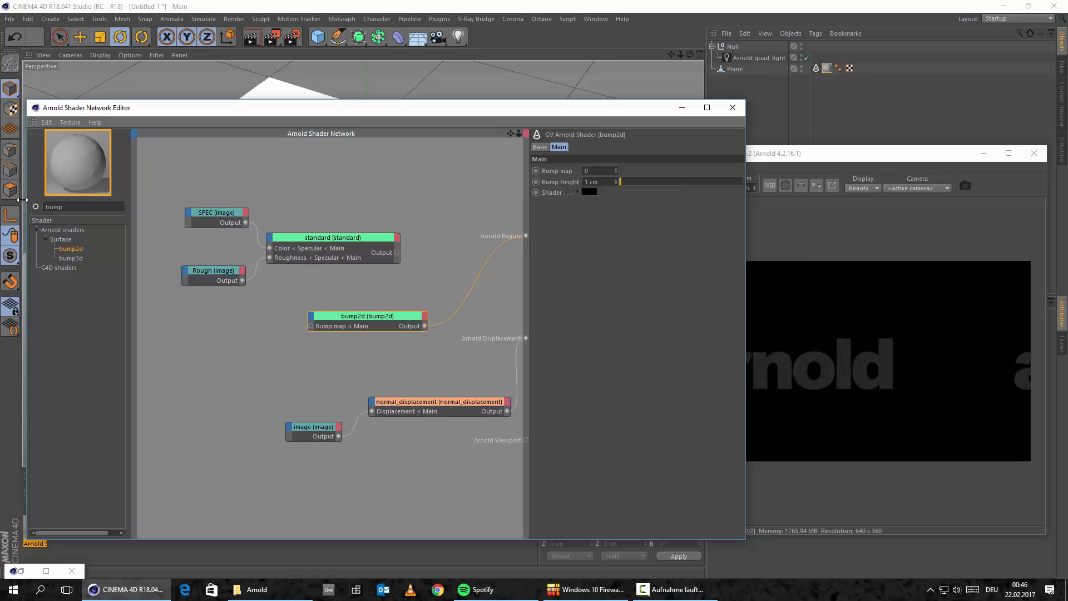
Add an image node with Roots-02_BUMP_8k.jpg, without copying it to the project, and connect it to bump2d's Bump map input
double_click(79, 206)
type("image")
left_click_drag(69, 249, 239, 342)
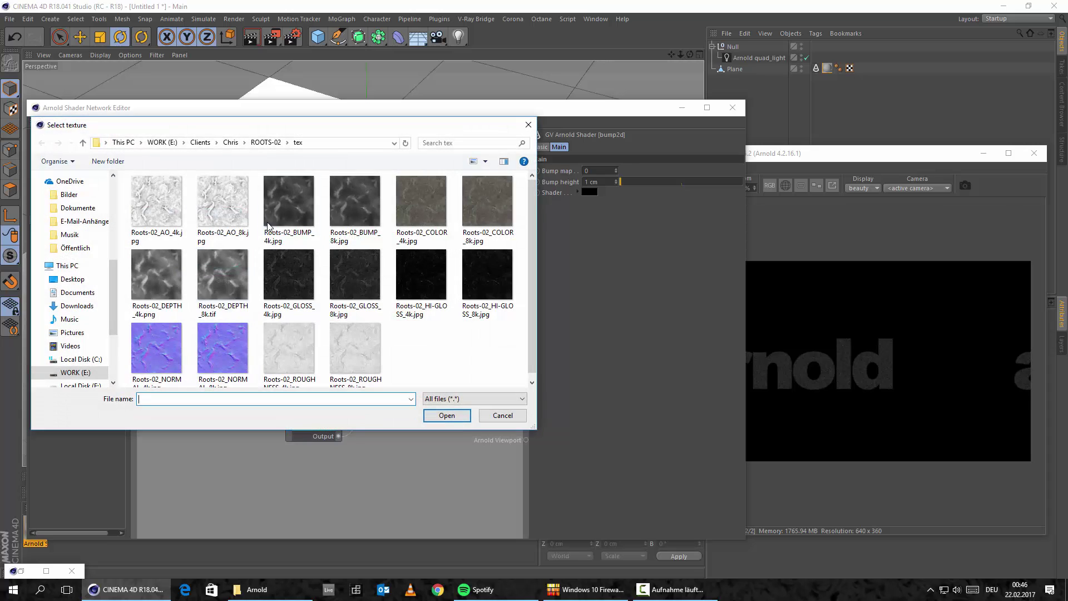
left_click(288, 206)
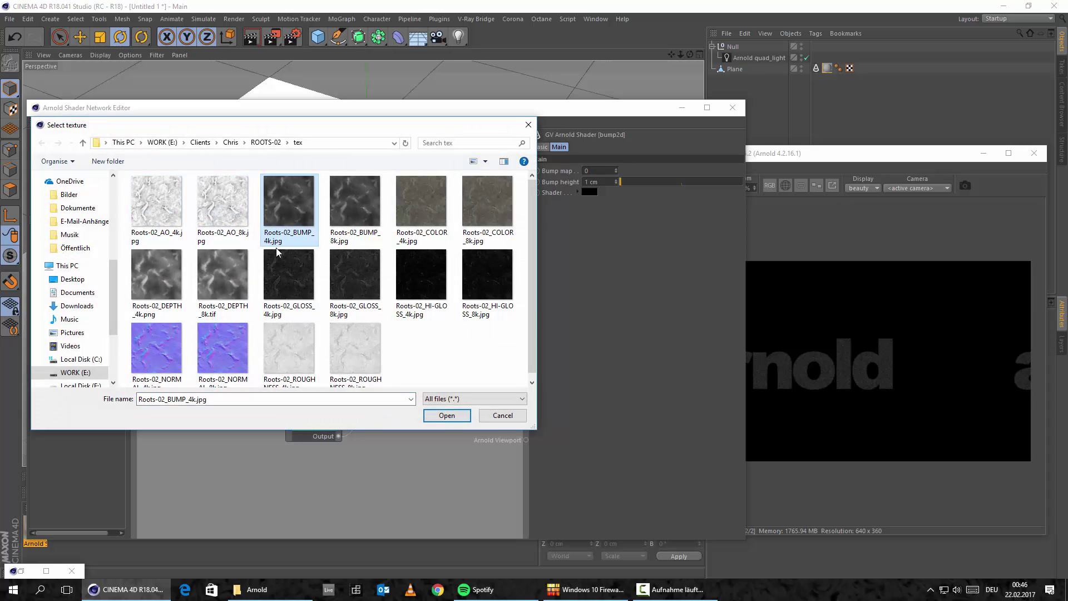
left_click(355, 206)
left_click(447, 416)
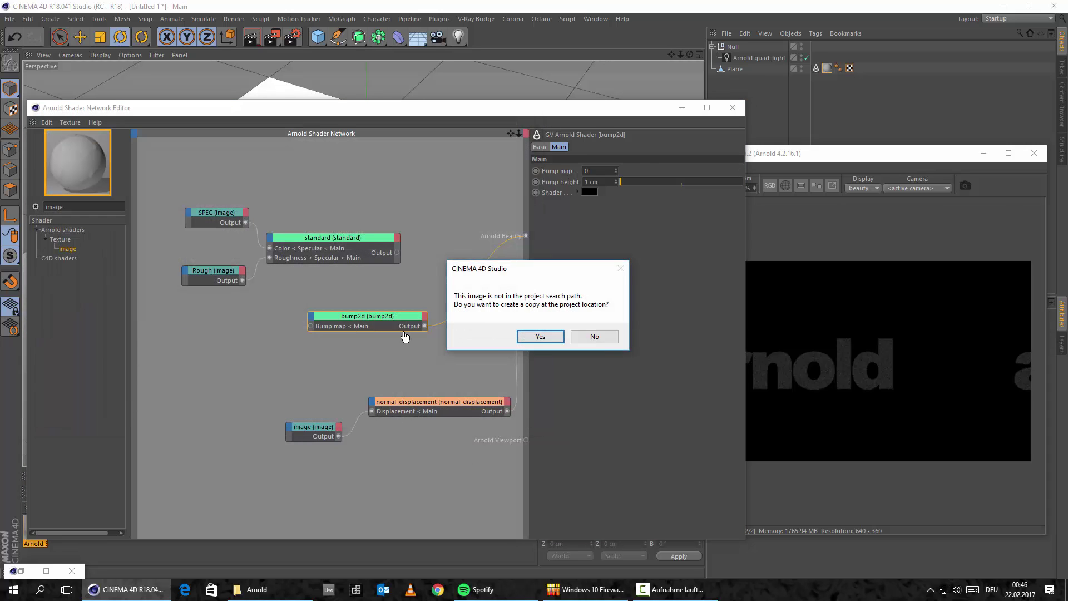
left_click(595, 340)
left_click_drag(303, 329, 431, 302)
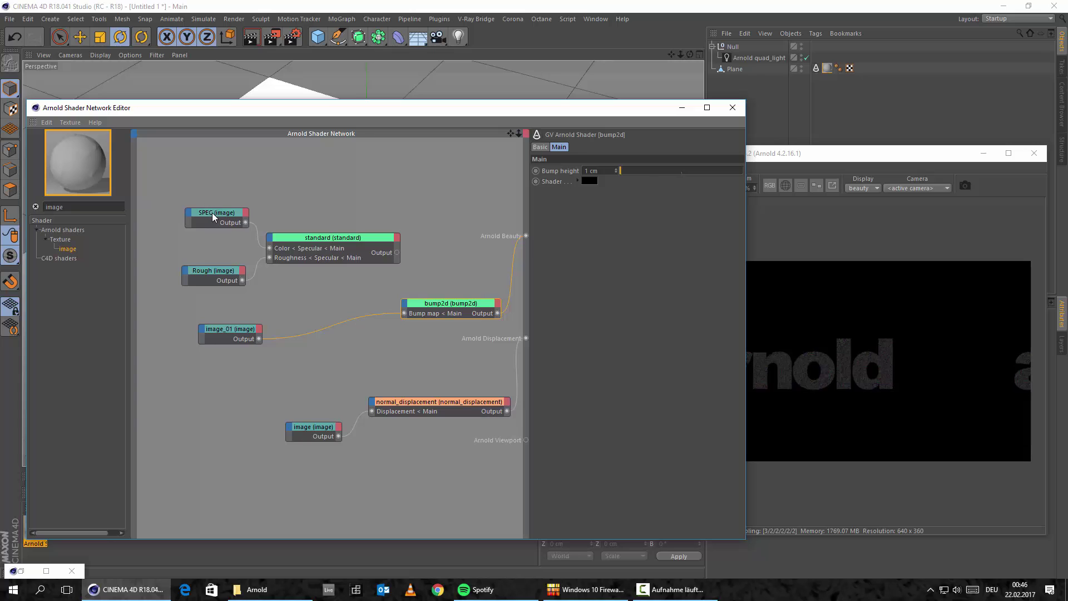
Expose the Shader input on the bump2d node, enlarge the node and connect the standard shader's output to it
left_click(204, 214)
left_click(201, 276)
left_click(404, 303)
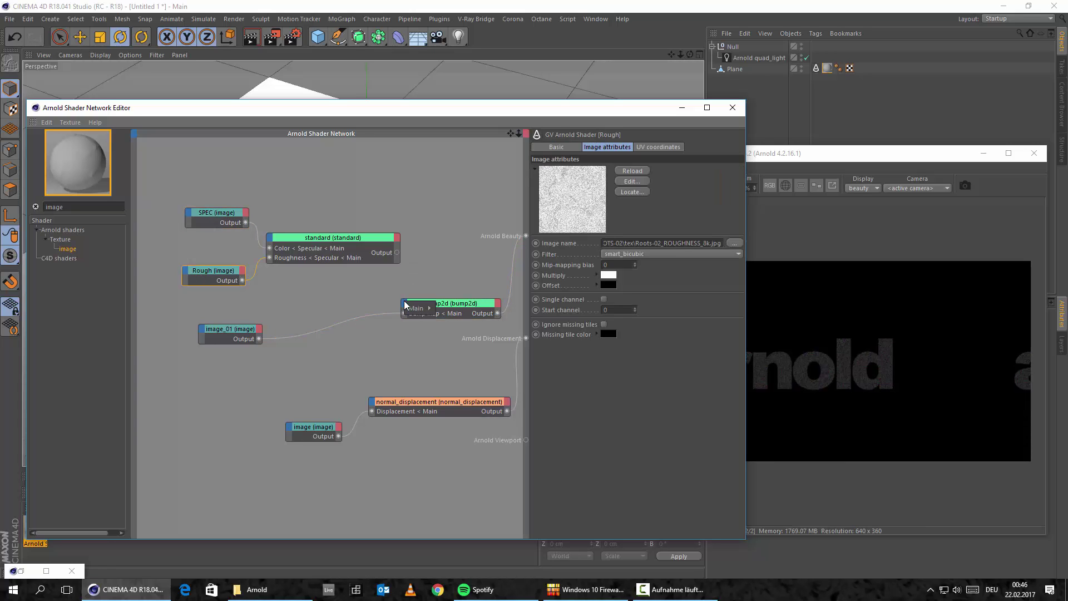
mouse_move(418, 308)
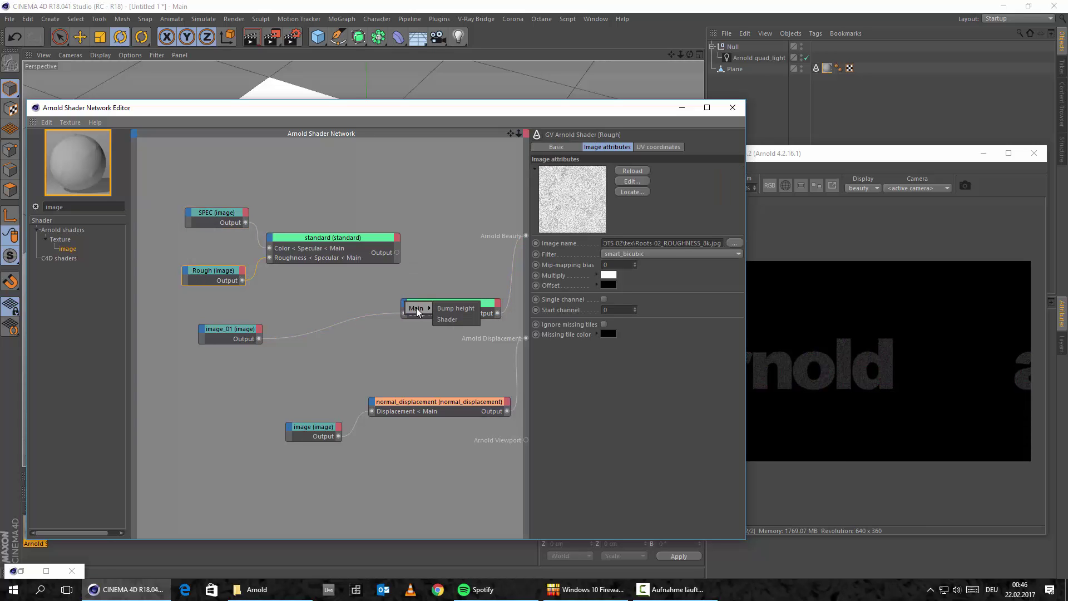
left_click(453, 316)
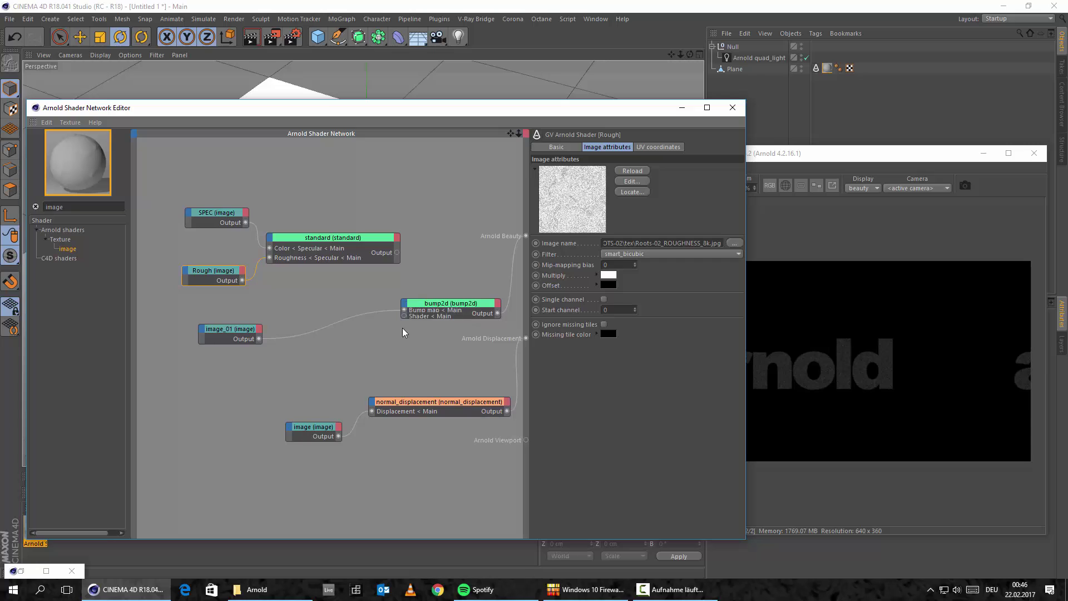
left_click(445, 316)
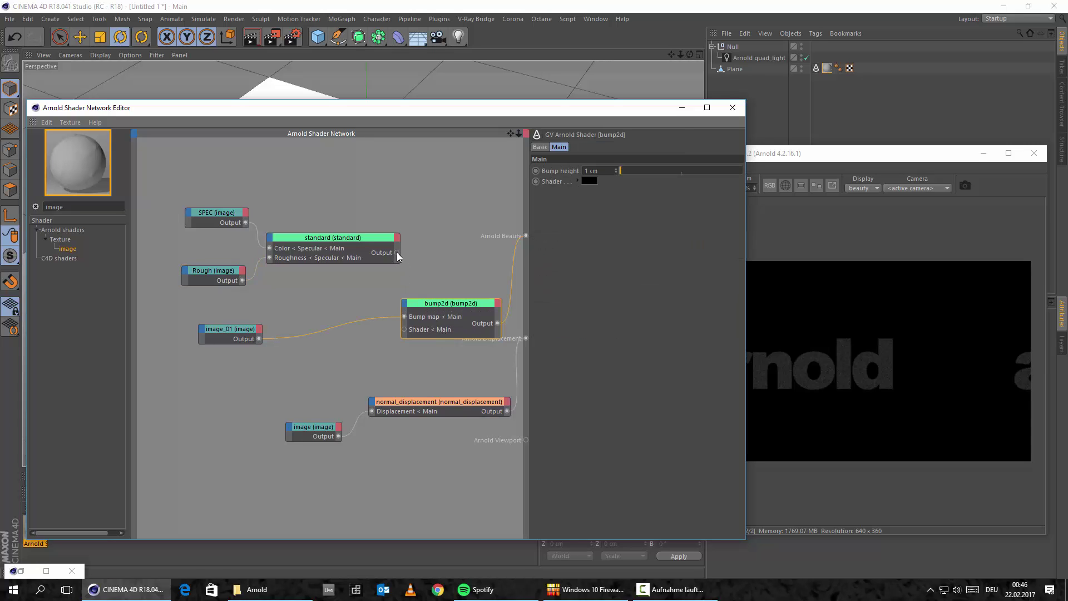
left_click_drag(397, 253, 435, 295)
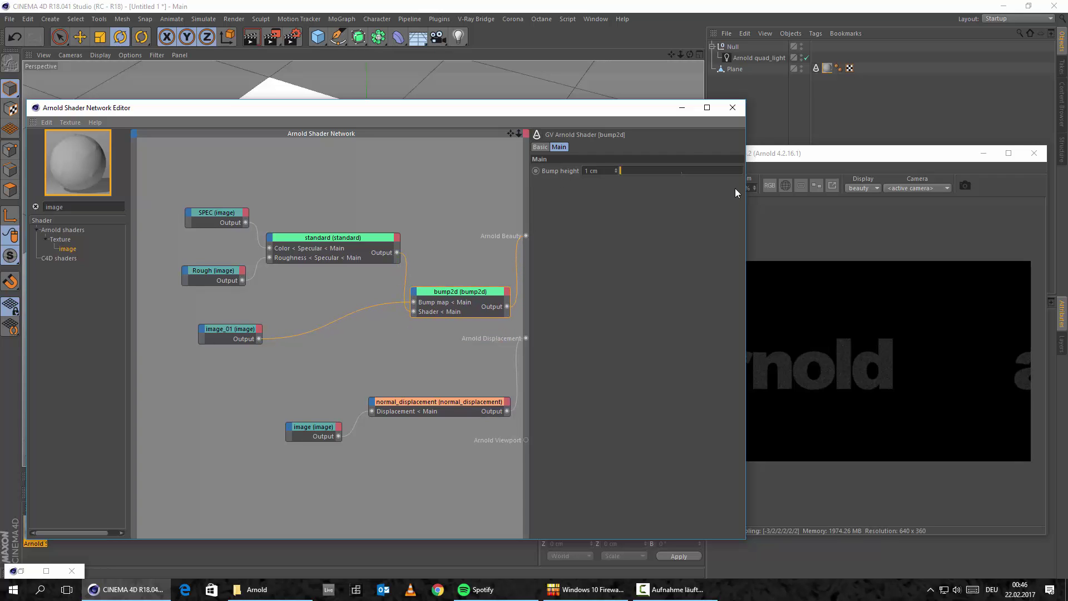
Rearrange the network editor and IPR windows and inspect the bump effect from a closer view of the plane
left_click(803, 156)
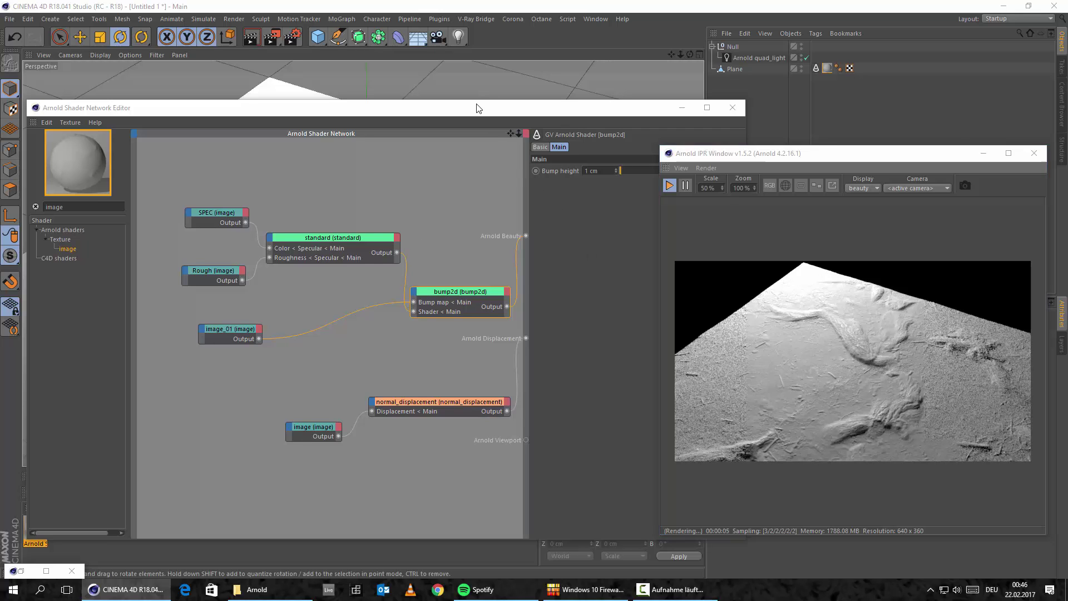
left_click_drag(477, 108, 776, 103)
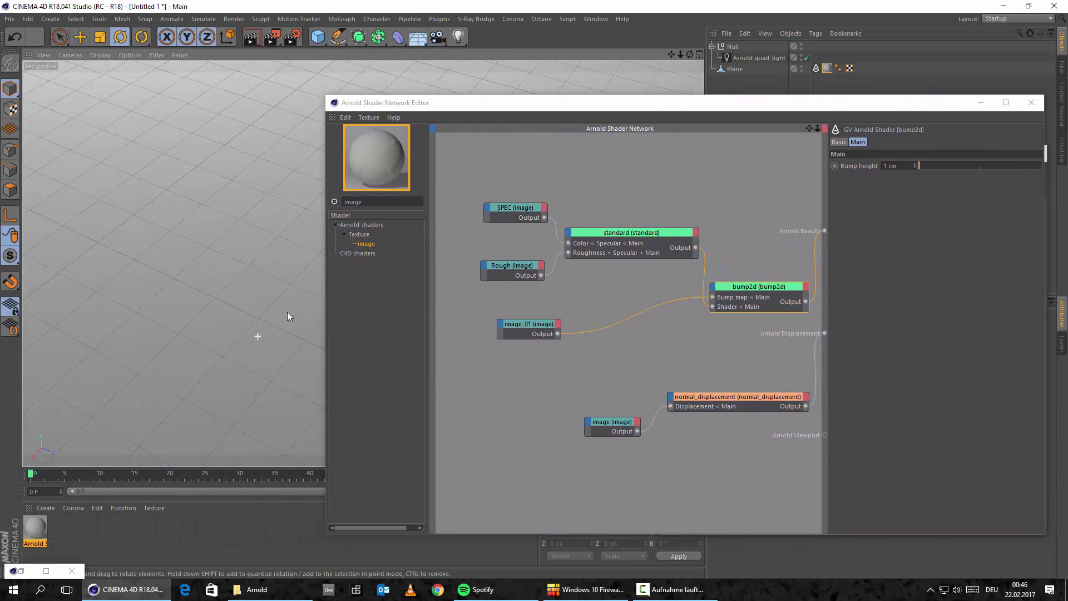
left_click_drag(567, 112, 260, 93)
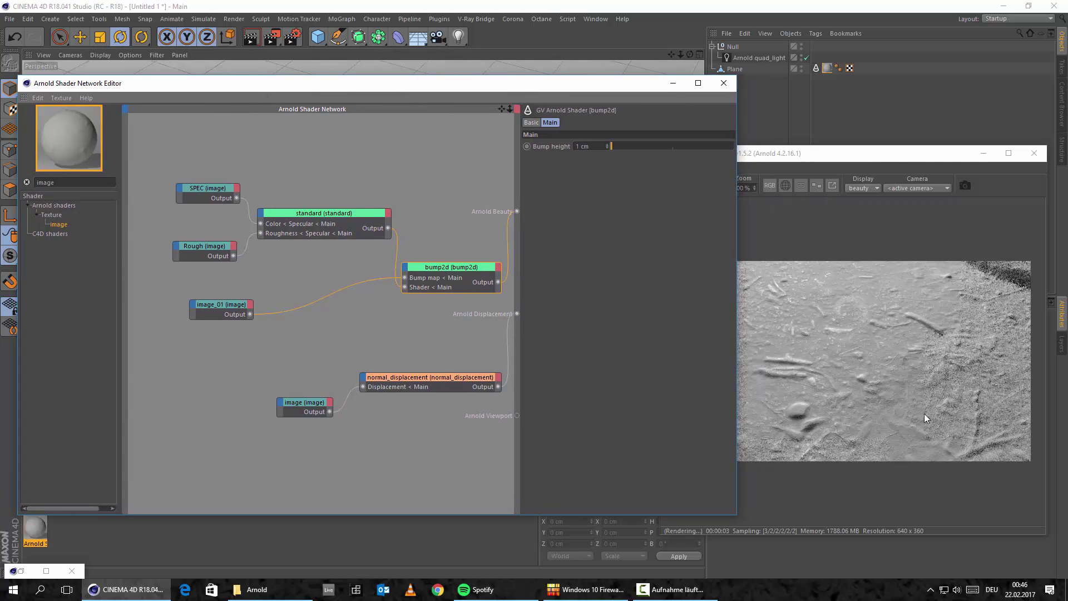
left_click(839, 153)
left_click_drag(839, 153, 857, 153)
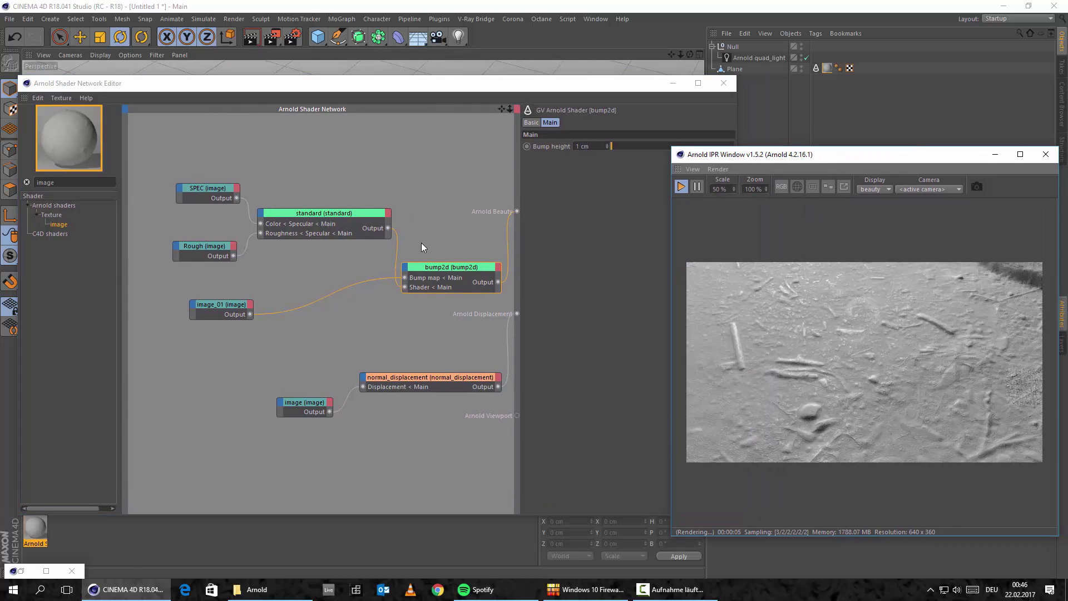
Set the bump2d node's bump height to 10 cm and check the IPR render
left_click(450, 275)
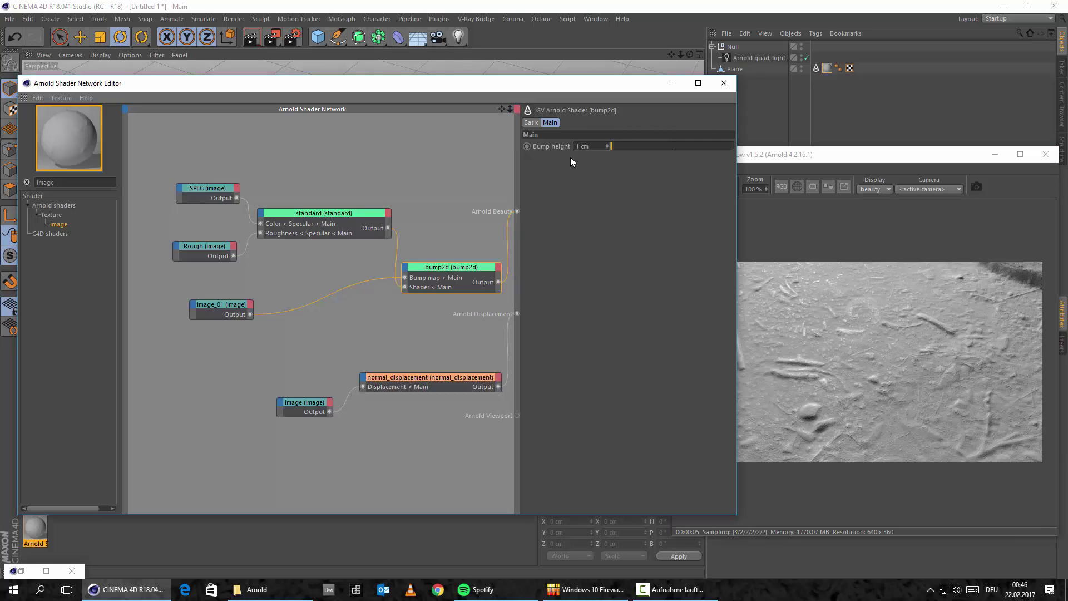
left_click(604, 146)
type("10")
key("Return")
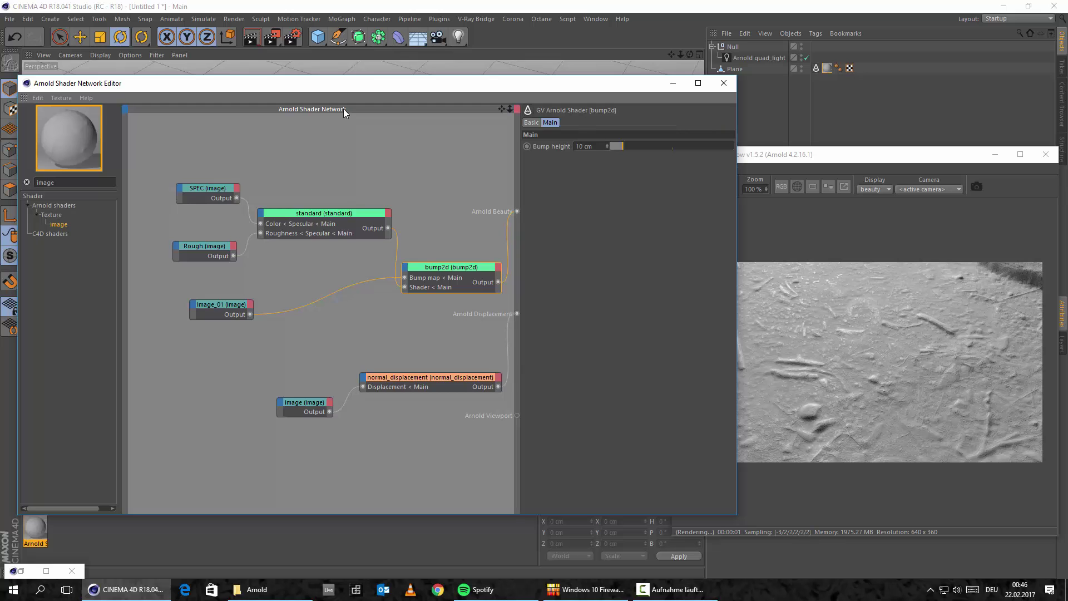
left_click(778, 165)
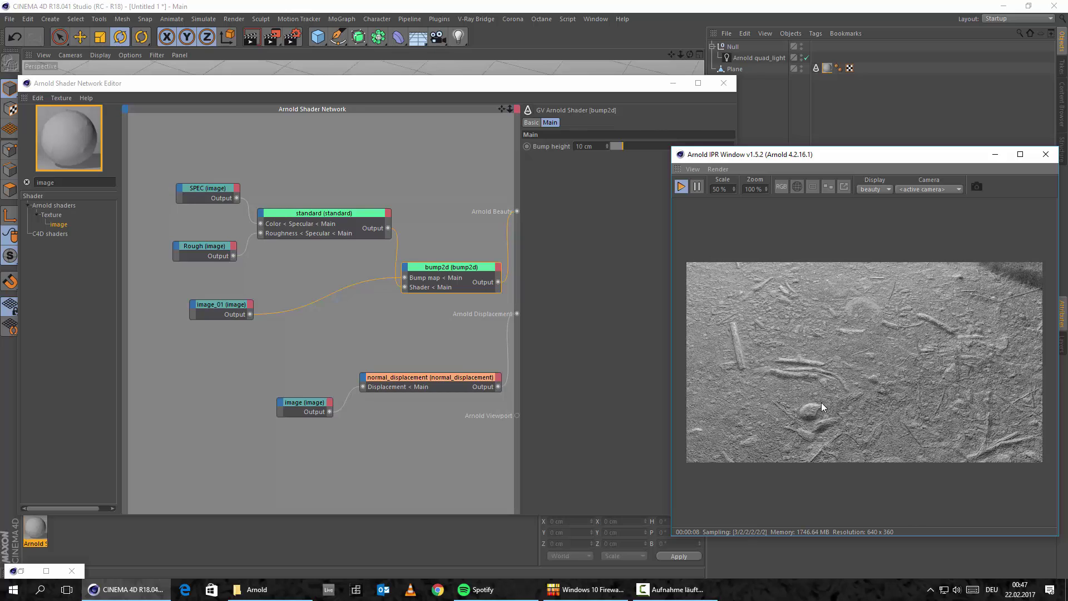
Set the bump height back to 1 cm and compare the result in the IPR render
left_click(599, 147)
type("1")
key("Return")
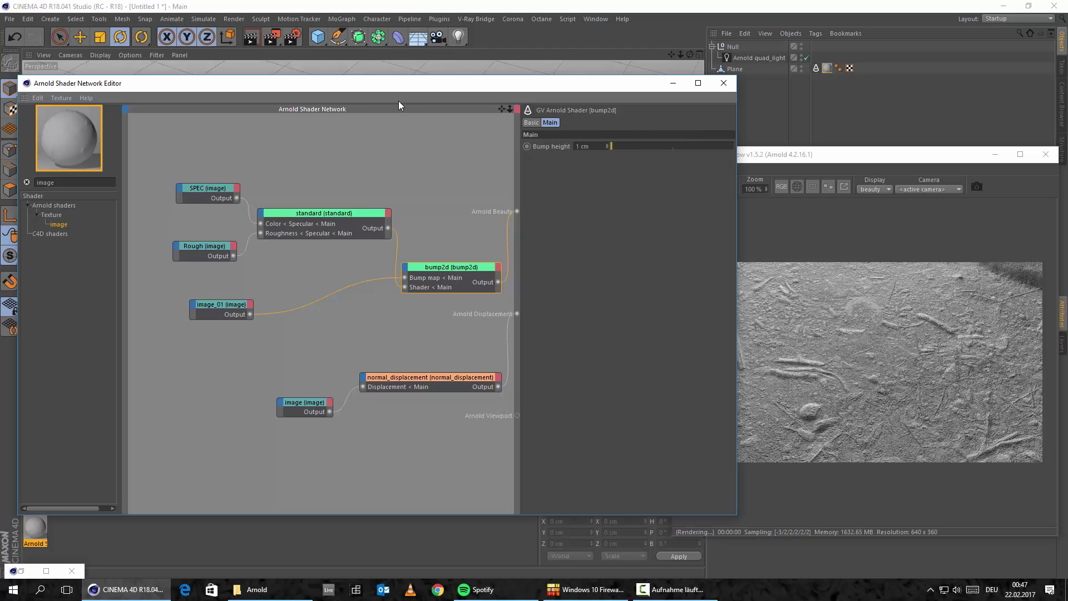
left_click(833, 162)
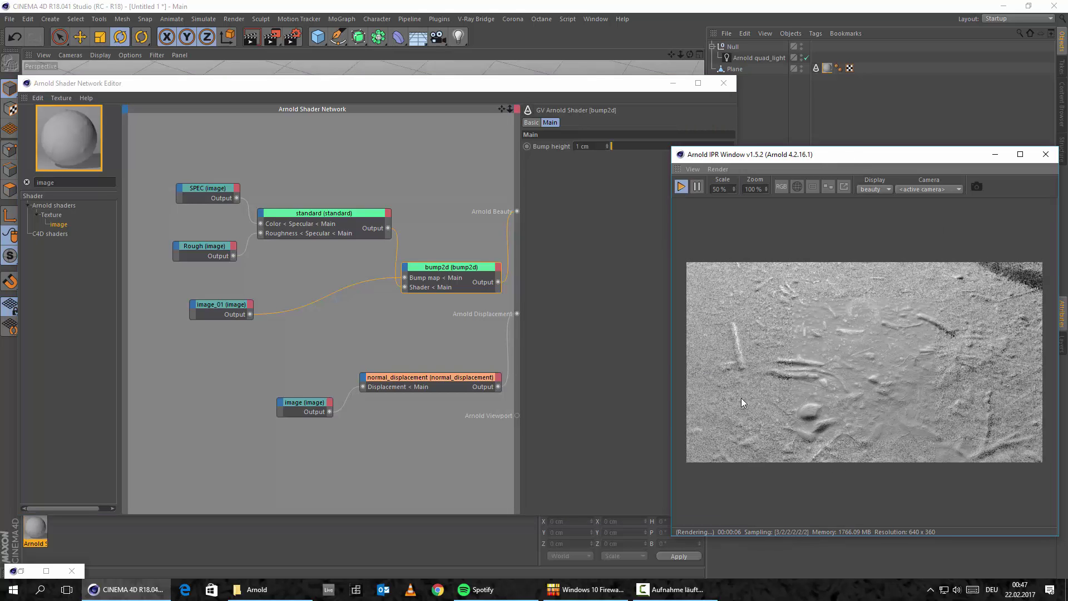
Set the bump height to 0 cm and check the surface without bump in the IPR render
double_click(589, 146)
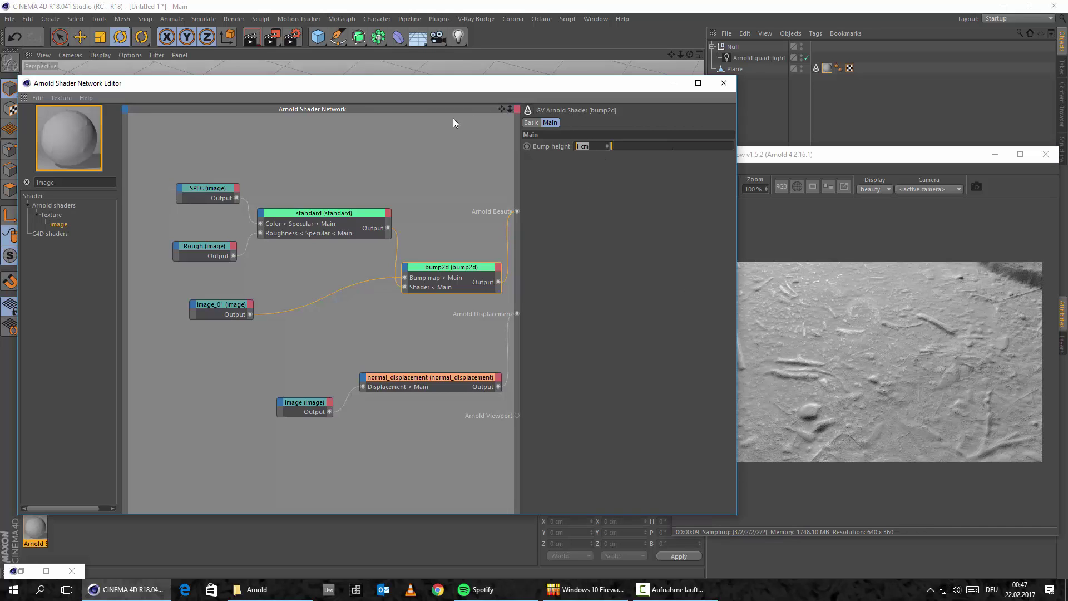
type("0")
key("Return")
left_click(910, 168)
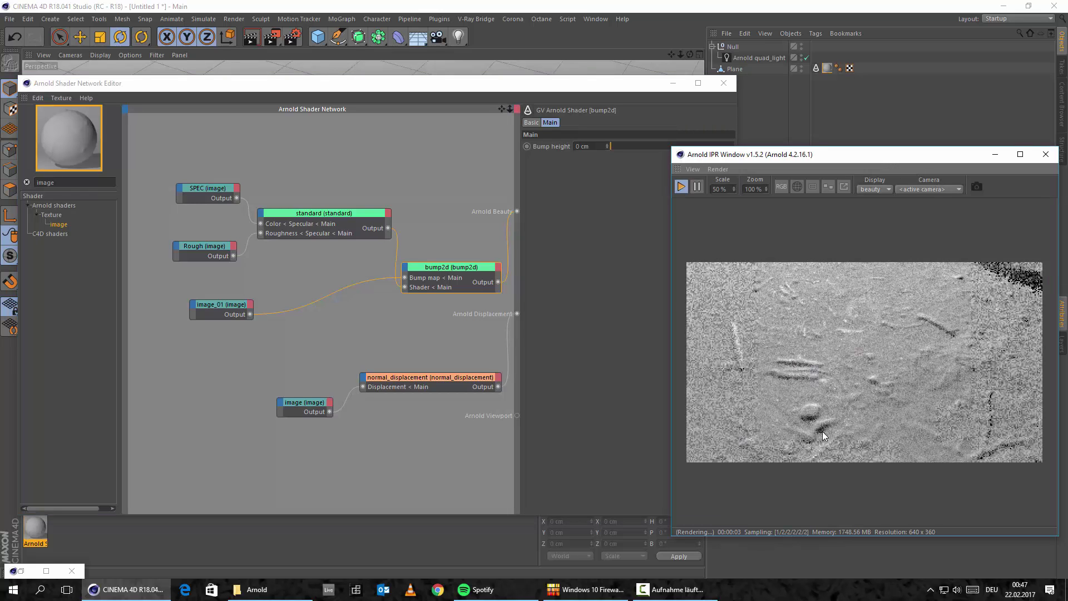
Set the bump height to 5 cm and check the IPR render in a close-up of the root surface
left_click_drag(401, 83, 496, 89)
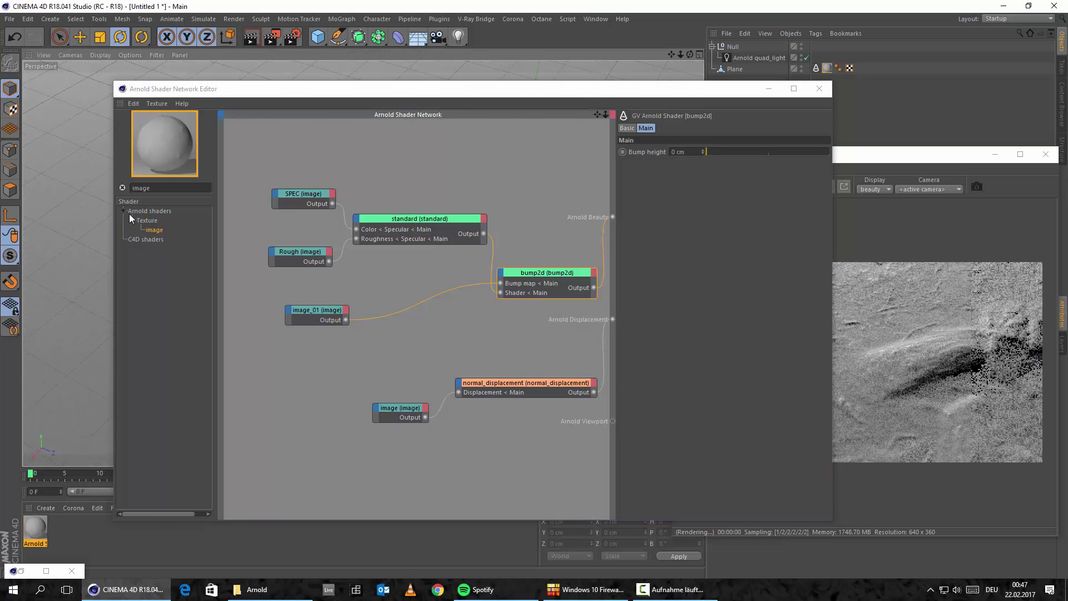
left_click(131, 216)
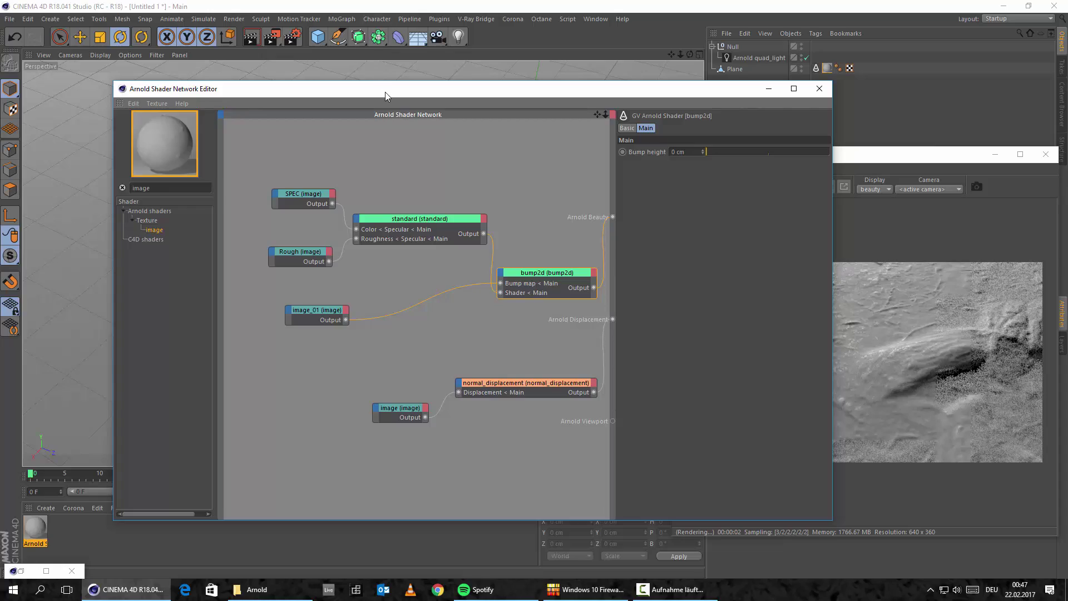
left_click_drag(385, 92, 330, 361)
left_click(362, 278)
left_click_drag(362, 279, 258, 234, "alt")
left_click_drag(525, 365, 473, 120)
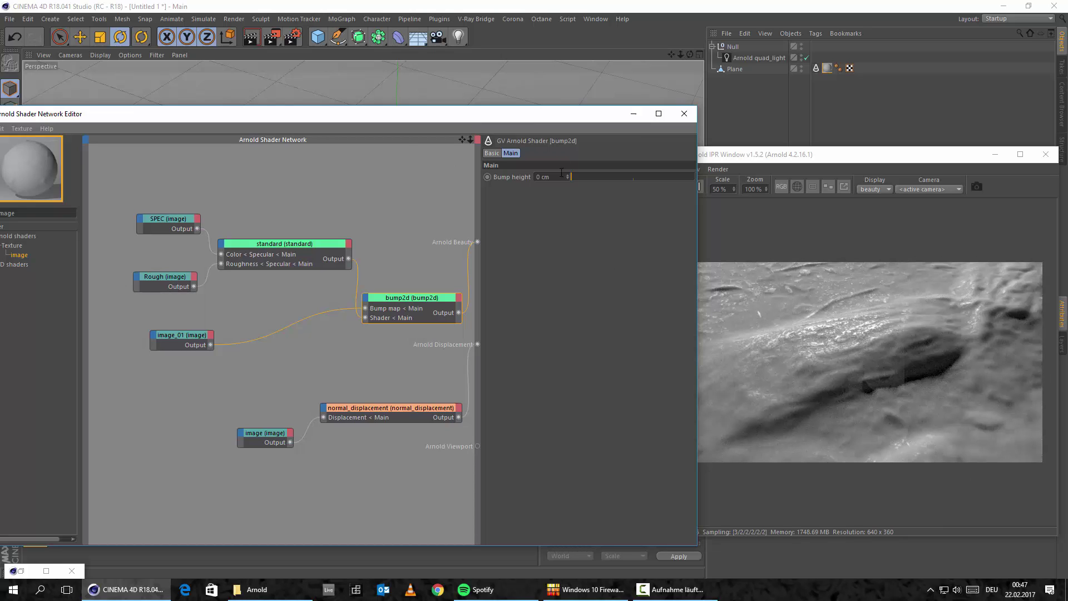
type("5")
key("Return")
left_click(861, 162)
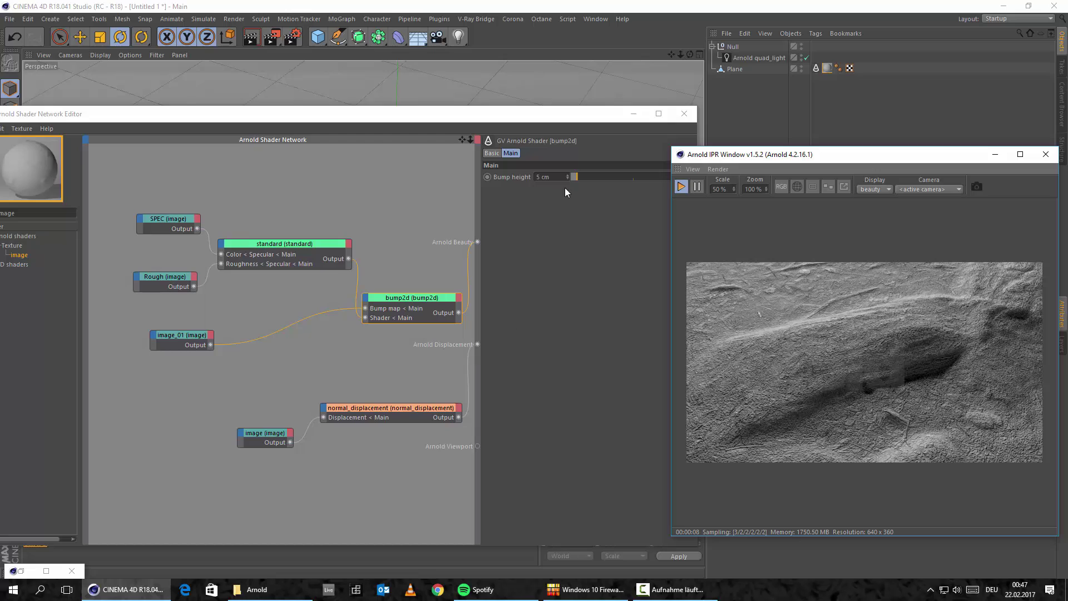
Return the bump2d node's bump height to 1 cm and move the network editor window fully into view
left_click(326, 130)
key("ctrl+z")
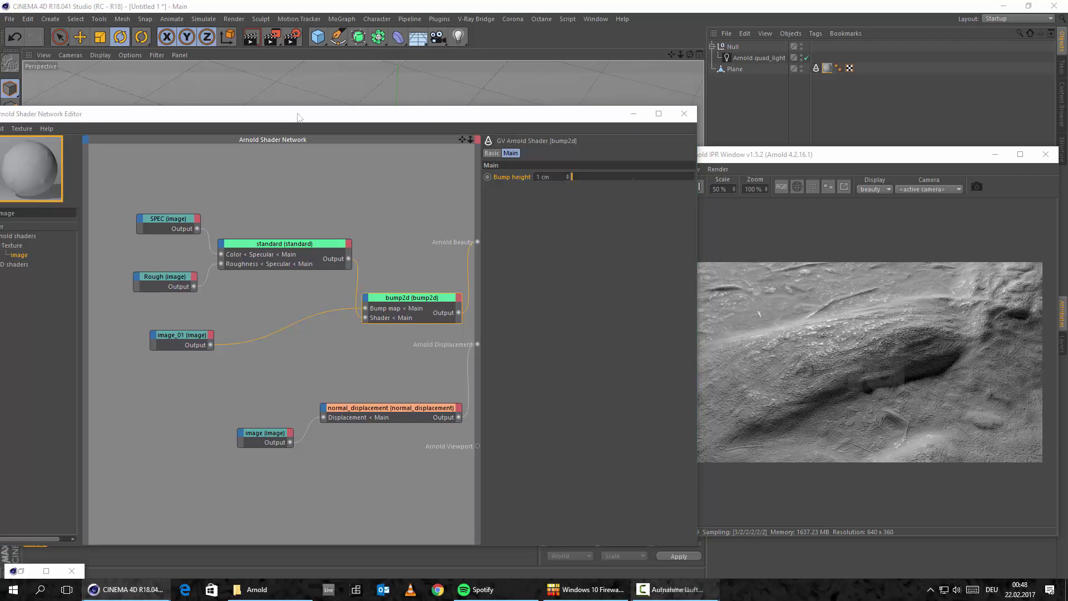
left_click_drag(332, 114, 451, 102)
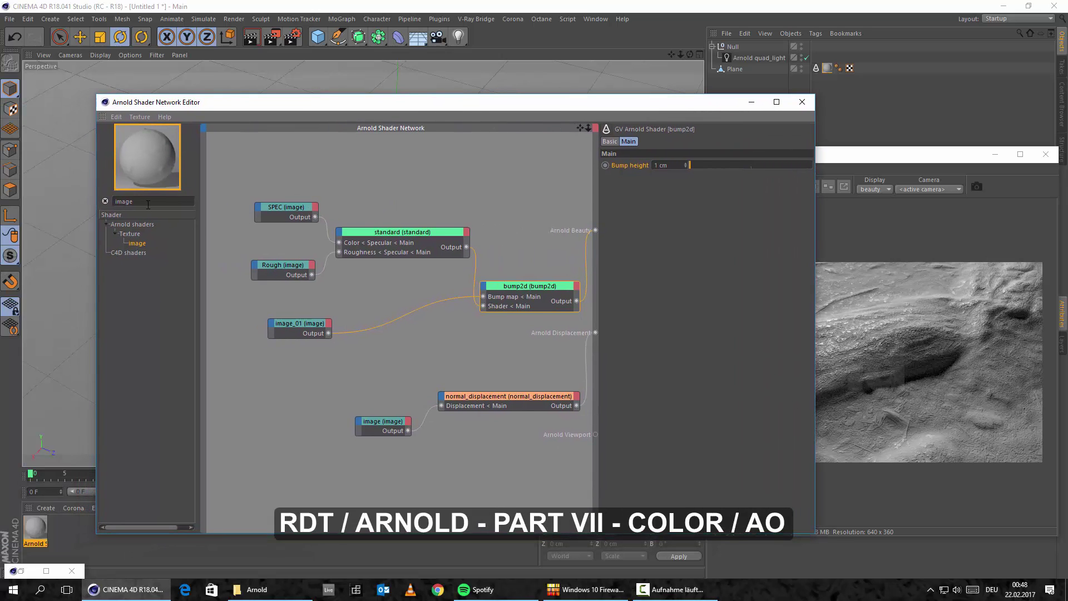
Add an image node loaded with Roots-02_COLOR_8k.jpg below the bump image, without copying the file to the project
left_click_drag(142, 249, 308, 381)
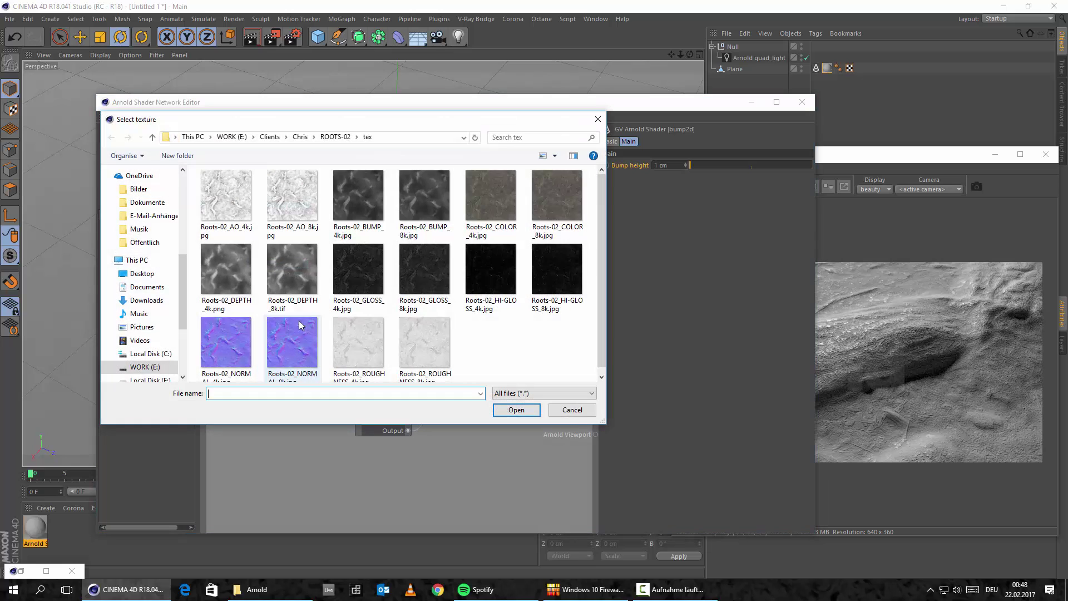
left_click(556, 200)
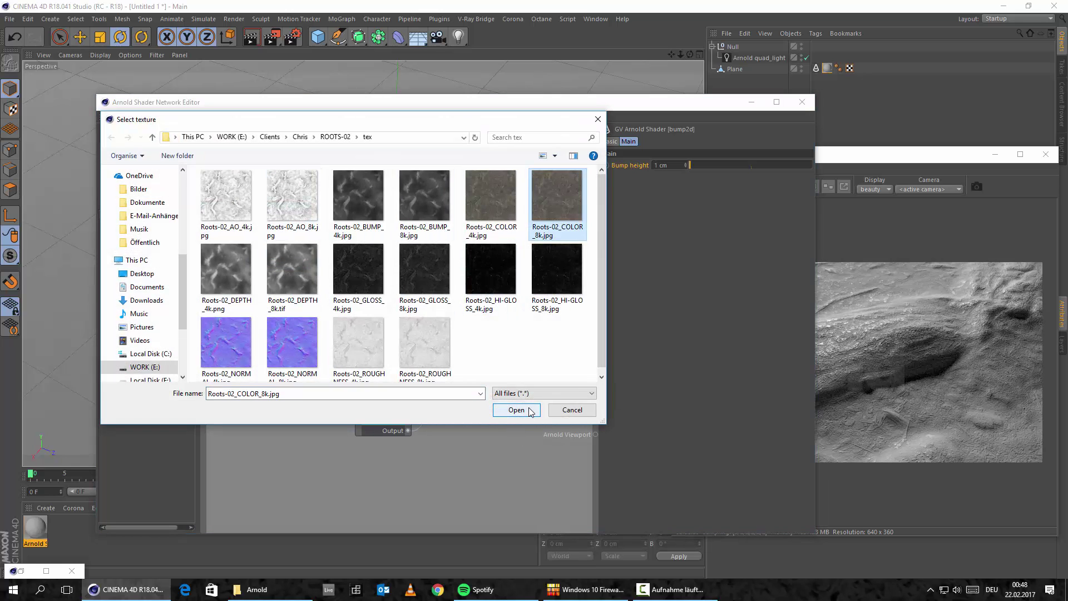
left_click(516, 409)
left_click(593, 336)
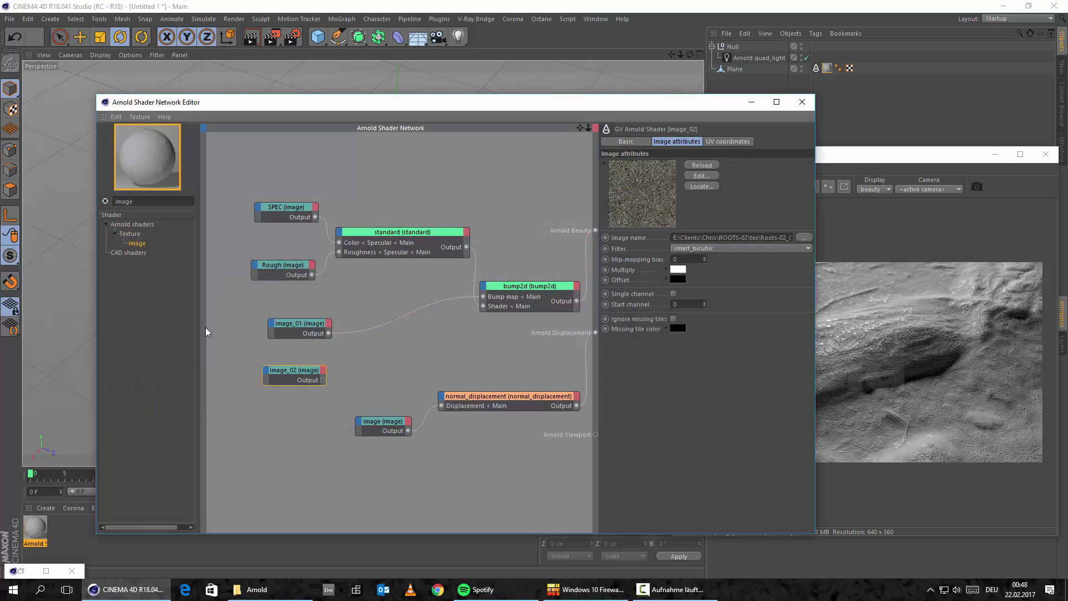
Rename the image node that feeds the bump map to BUMP
right_click(291, 322)
left_click(318, 387)
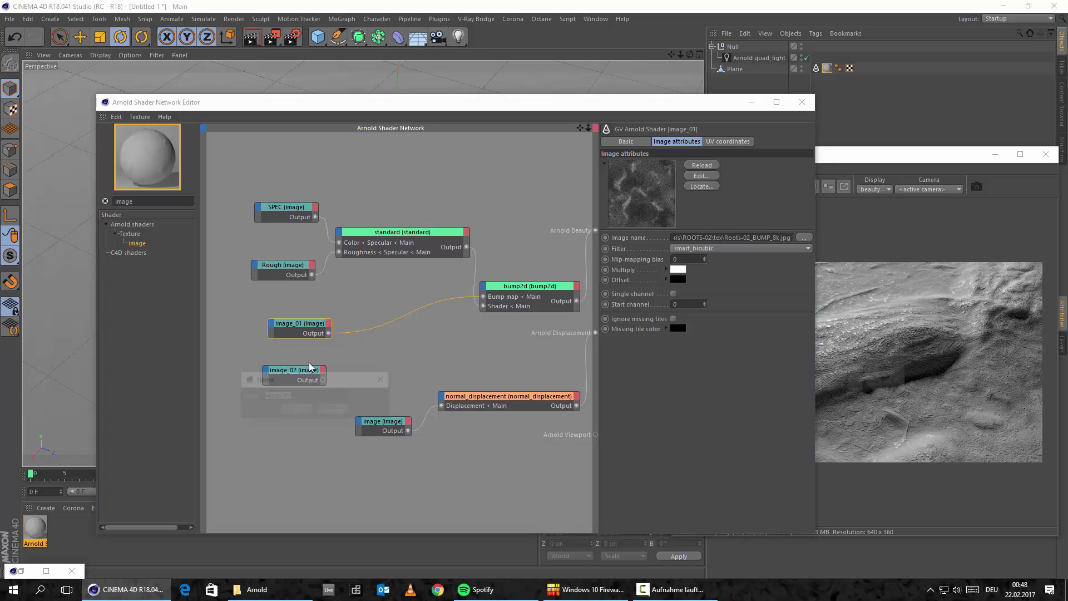
type("BUMP")
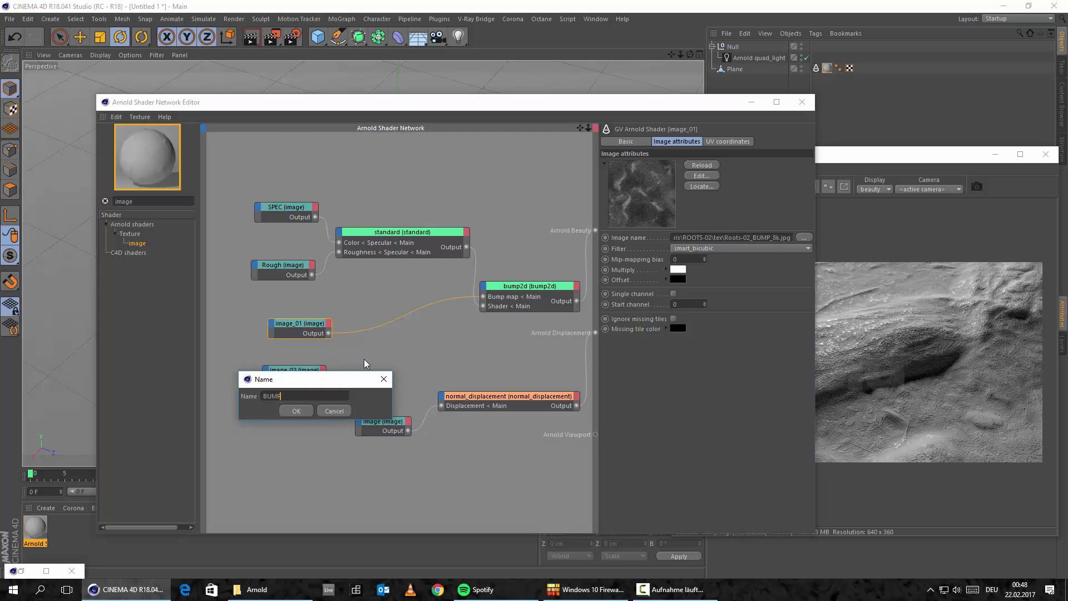
key("Return")
Rename the image node that holds the Roots-02 color texture as COLOR
right_click(296, 372)
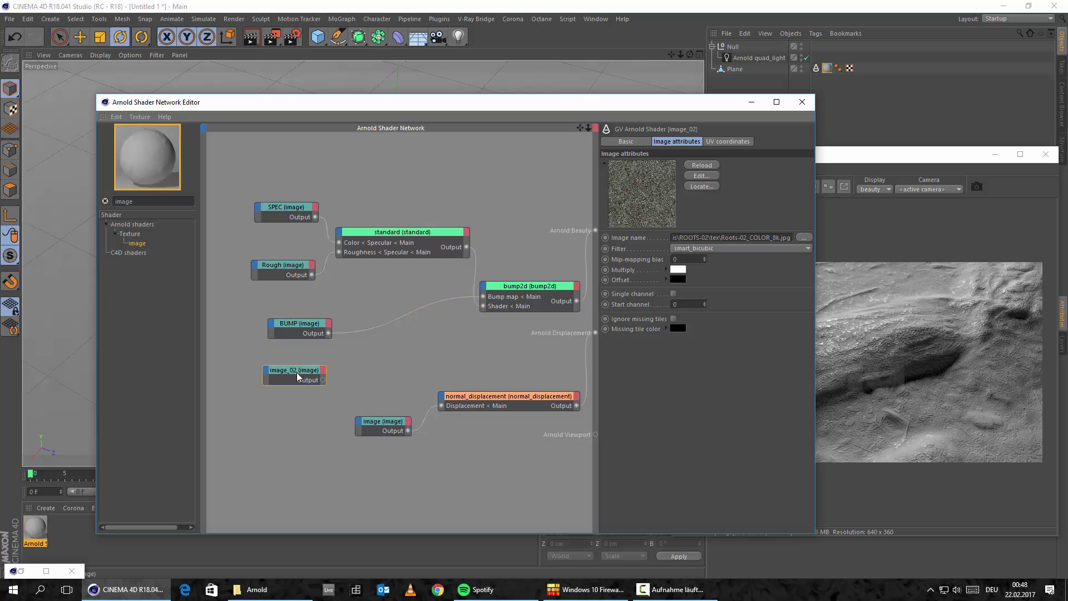
left_click(321, 447)
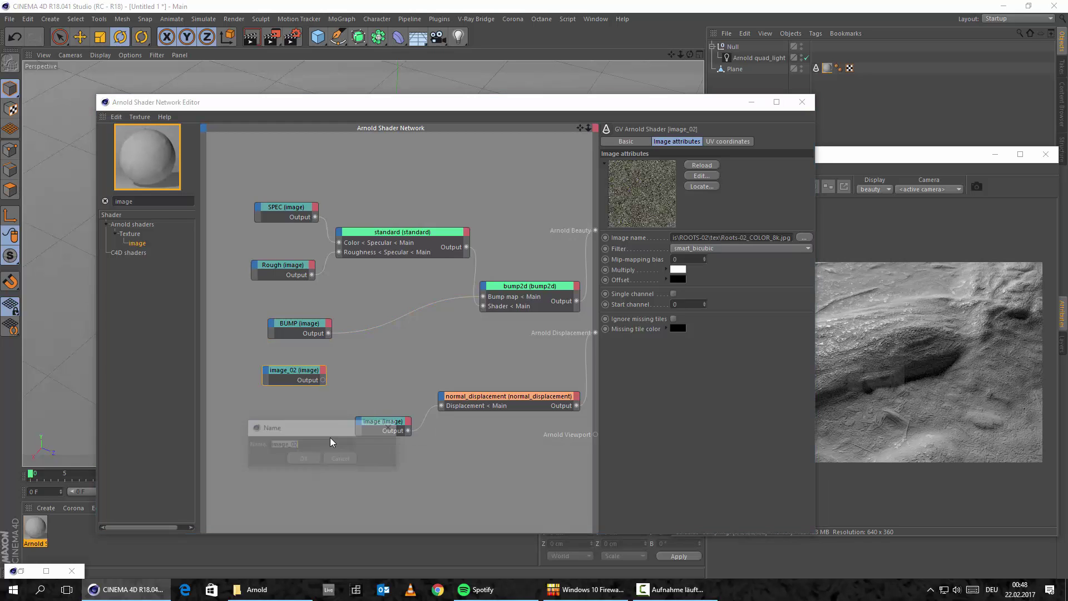
type("COLOR")
key("Return")
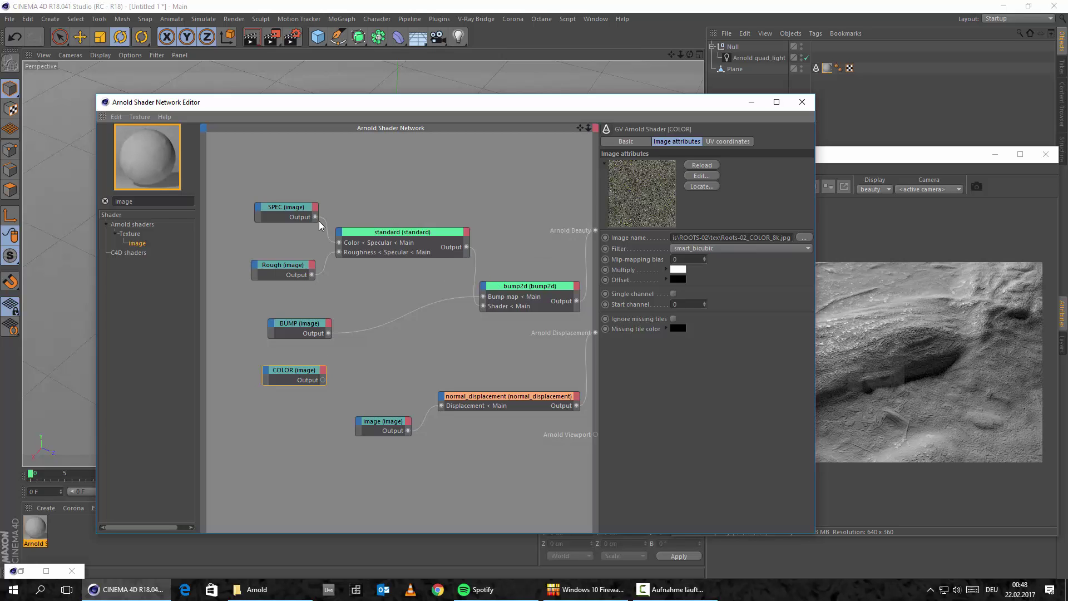
Add a diffuse Color input to the standard node, shift the node away from its image nodes and set its diffuse weight to 1
left_click_drag(399, 245, 440, 234)
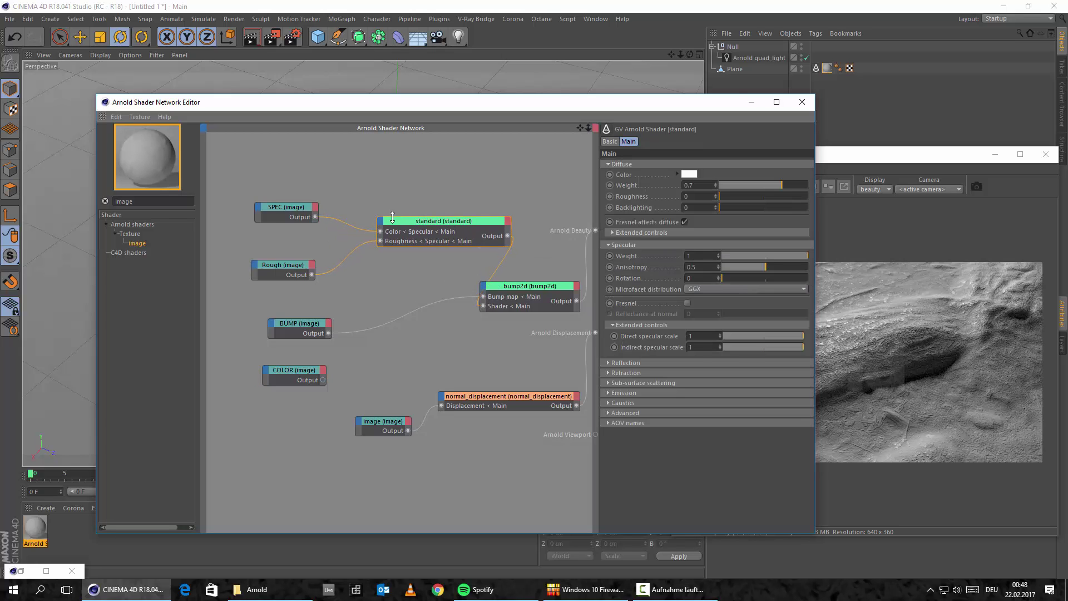
left_click(381, 224)
mouse_move(435, 228)
mouse_move(505, 229)
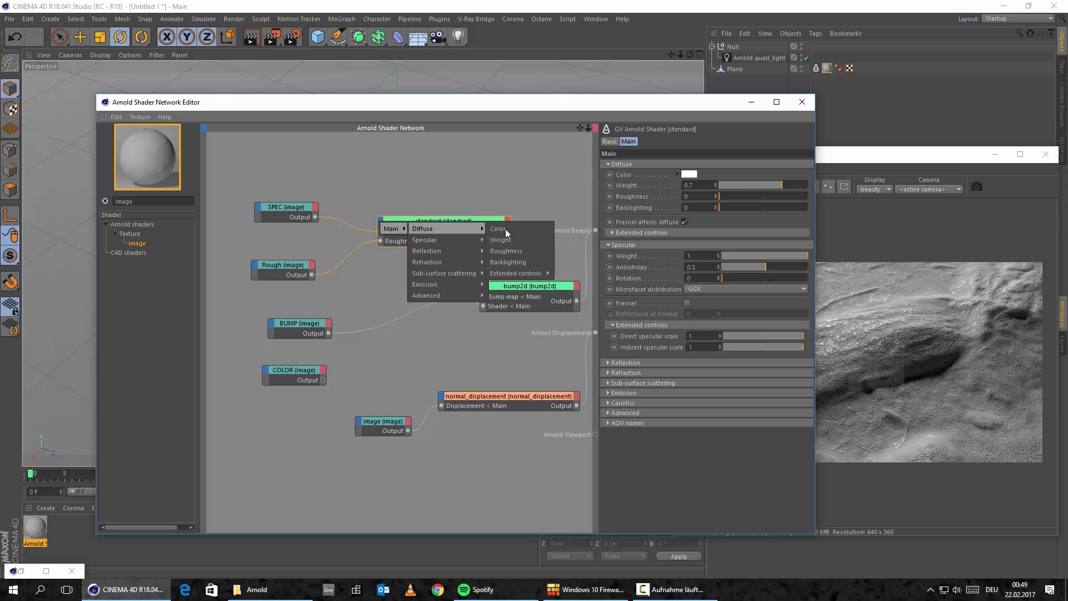
left_click(543, 228)
left_click_drag(447, 221, 472, 222)
left_click_drag(785, 183, 786, 189)
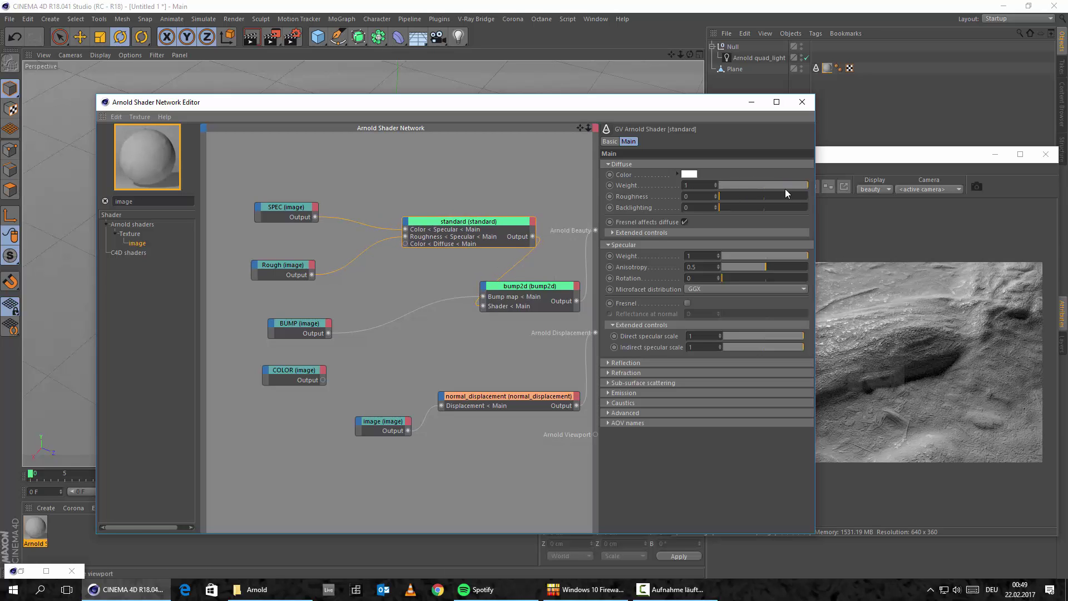
Connect the COLOR image output to the standard node's diffuse Color input and reposition the IPR window to view the render
left_click(322, 378)
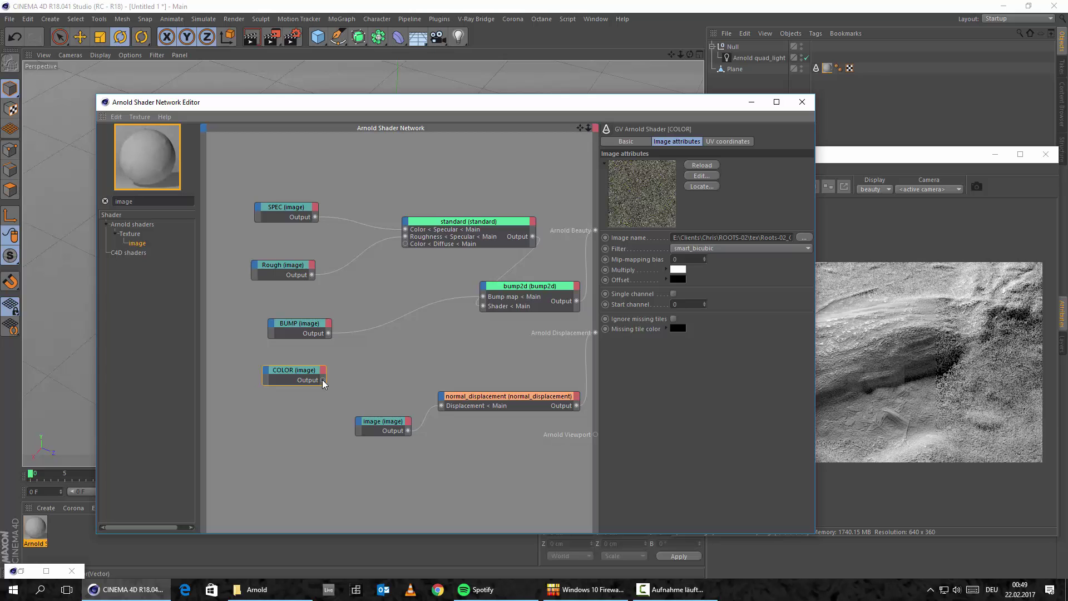
left_click_drag(322, 380, 406, 244)
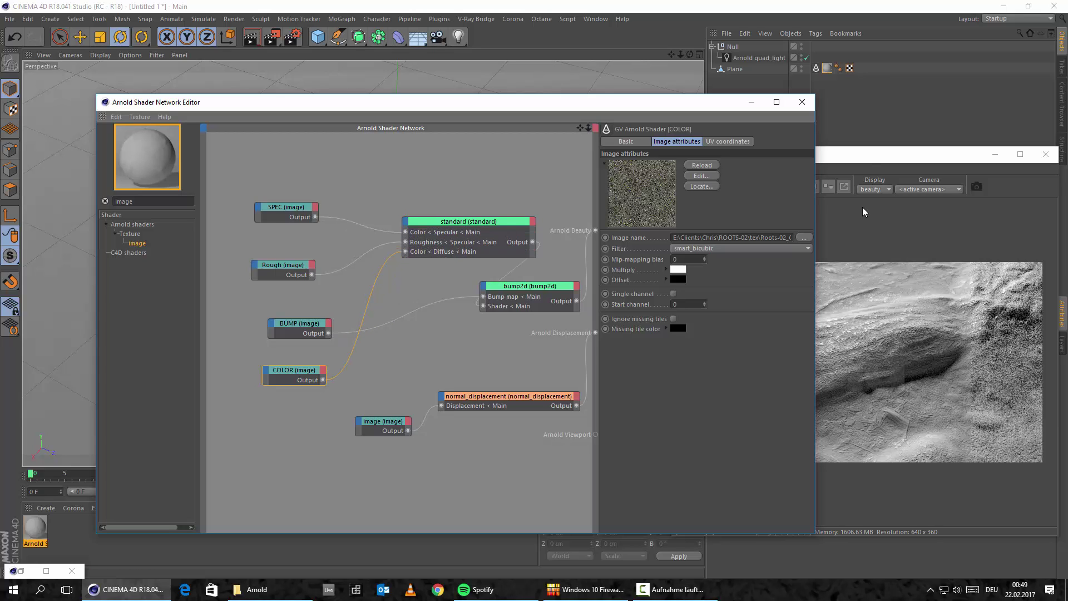
left_click(871, 162)
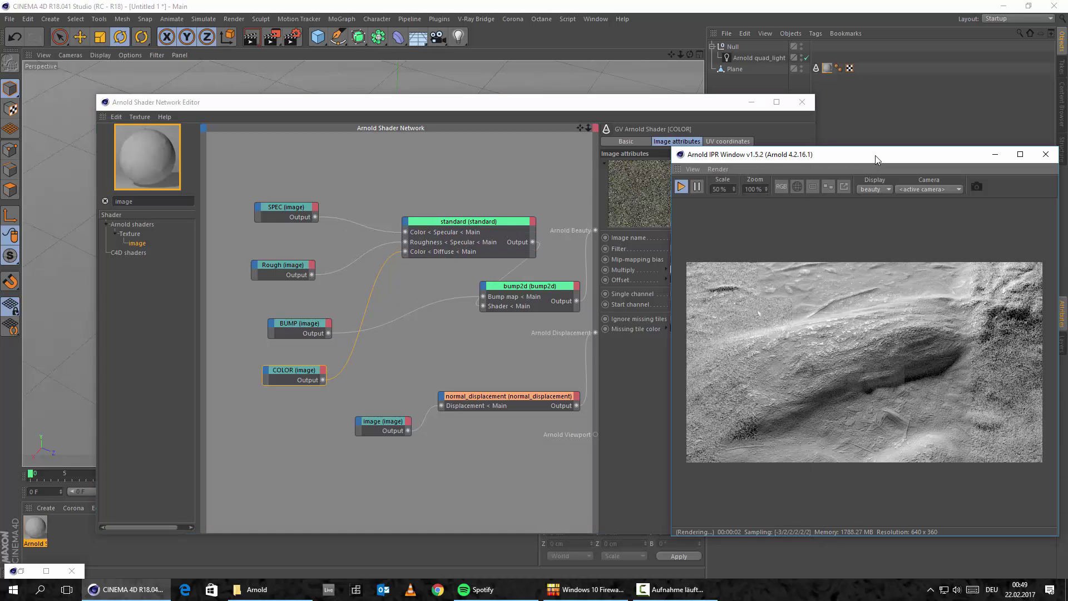
left_click_drag(877, 159, 771, 148)
left_click(501, 101)
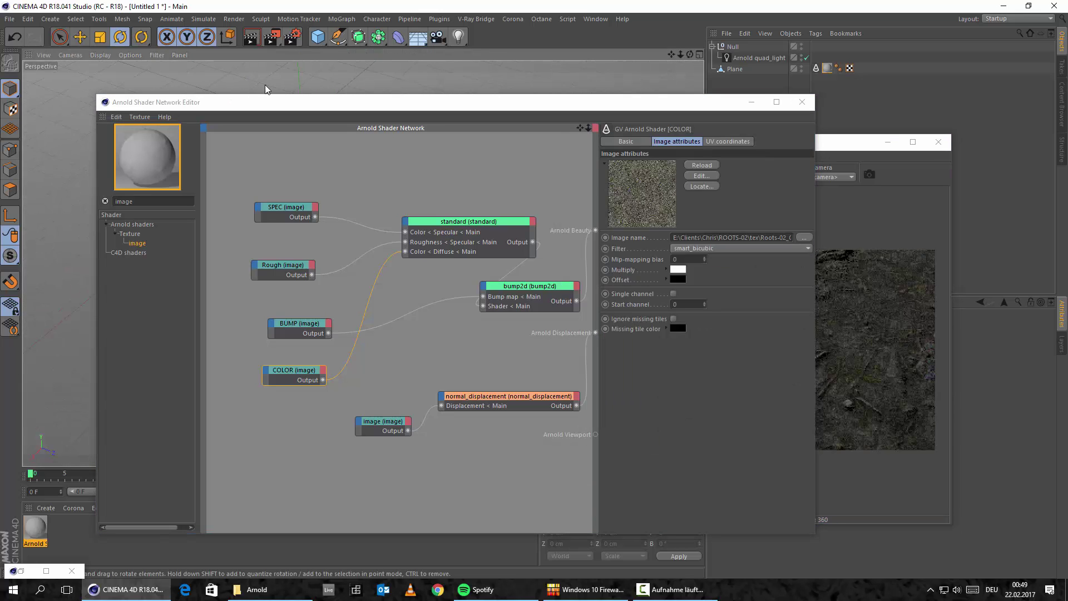
left_click_drag(849, 146, 935, 170)
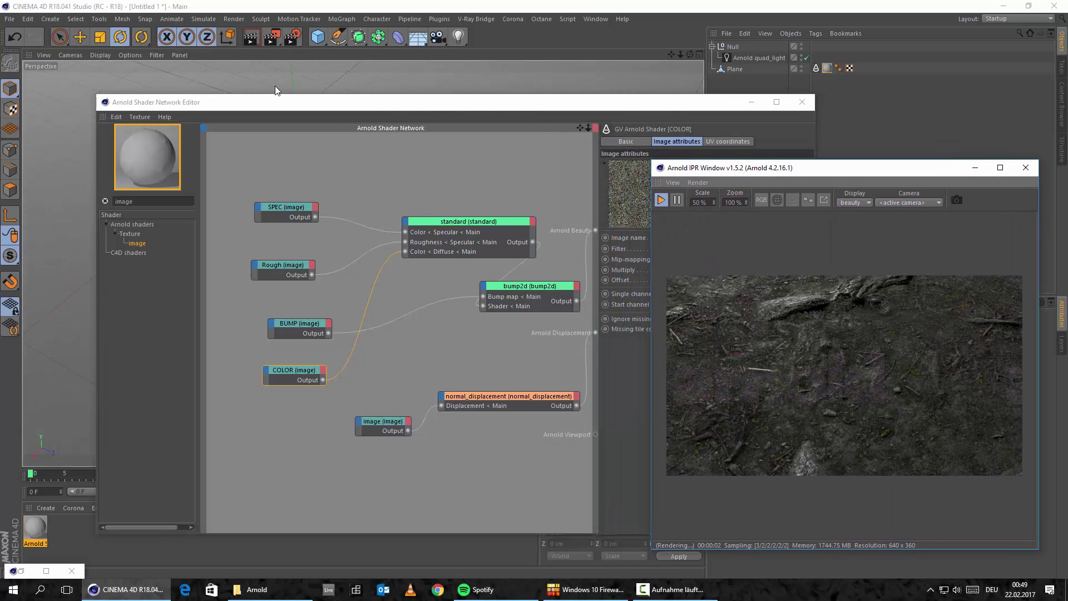
Orbit the viewport to an oblique view of the plane and narrow the network editor window to uncover the IPR render
left_click(362, 125)
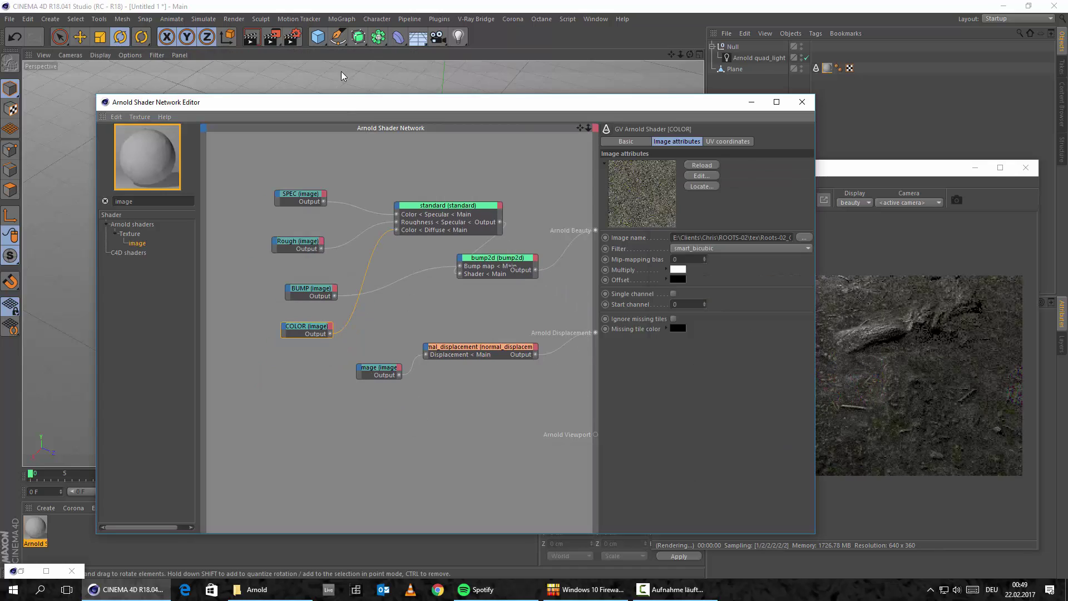
left_click_drag(325, 68, 800, 115, "alt")
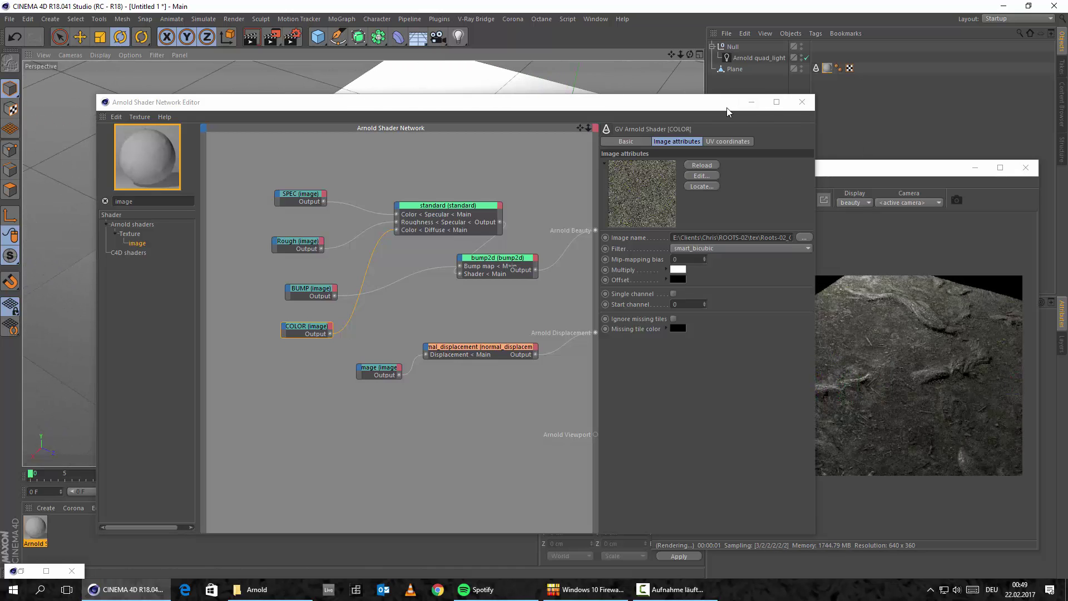
left_click_drag(819, 152, 625, 152)
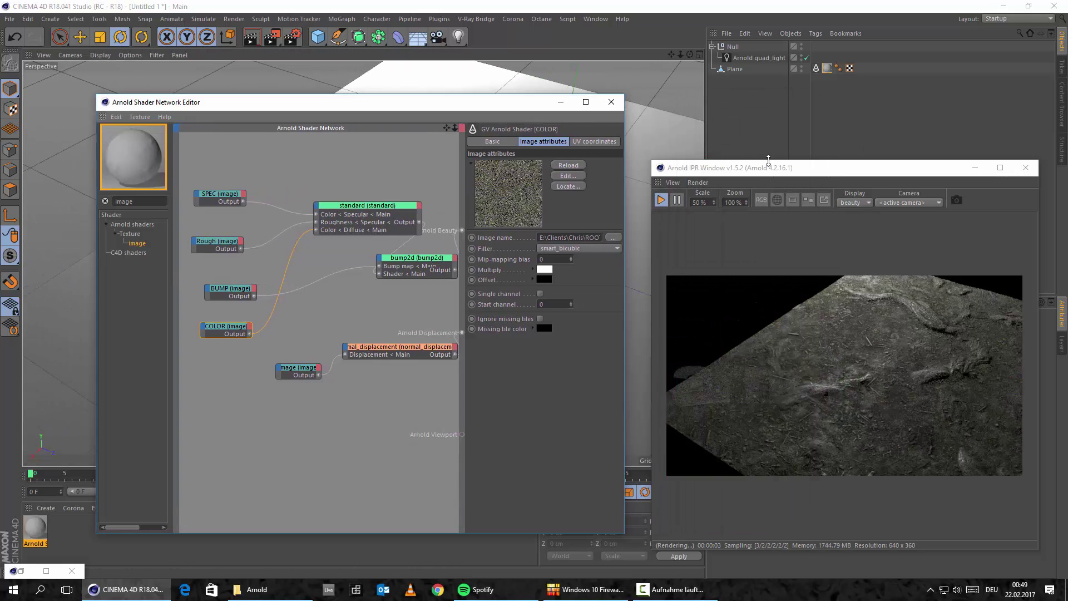
left_click_drag(770, 167, 534, 156)
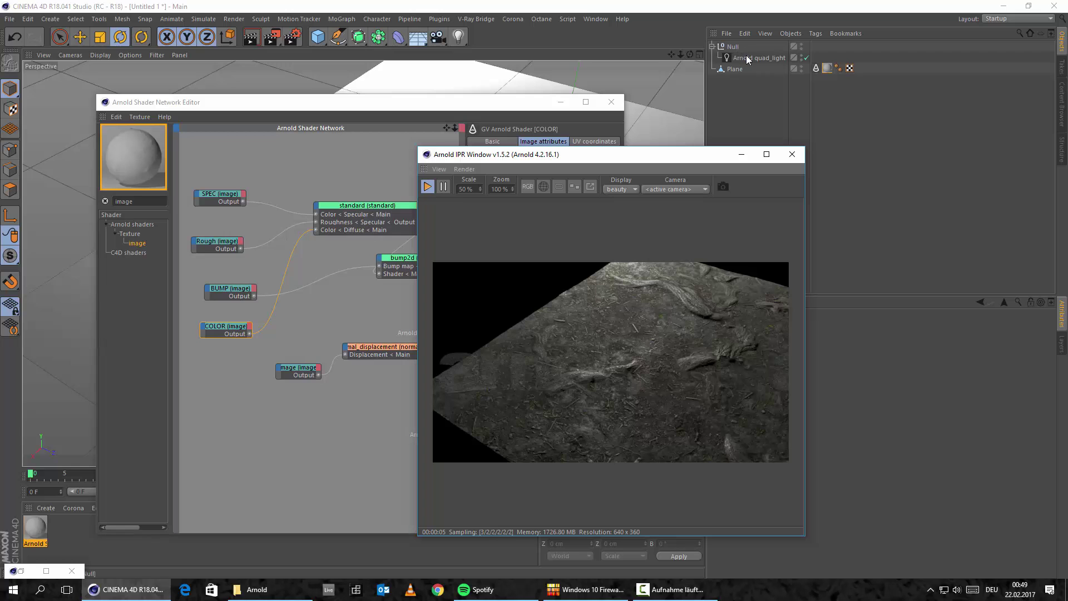
Rotate the light's parent Null to a heading of 139° while keeping the IPR render in view
left_click(724, 48)
left_click_drag(651, 160, 504, 149)
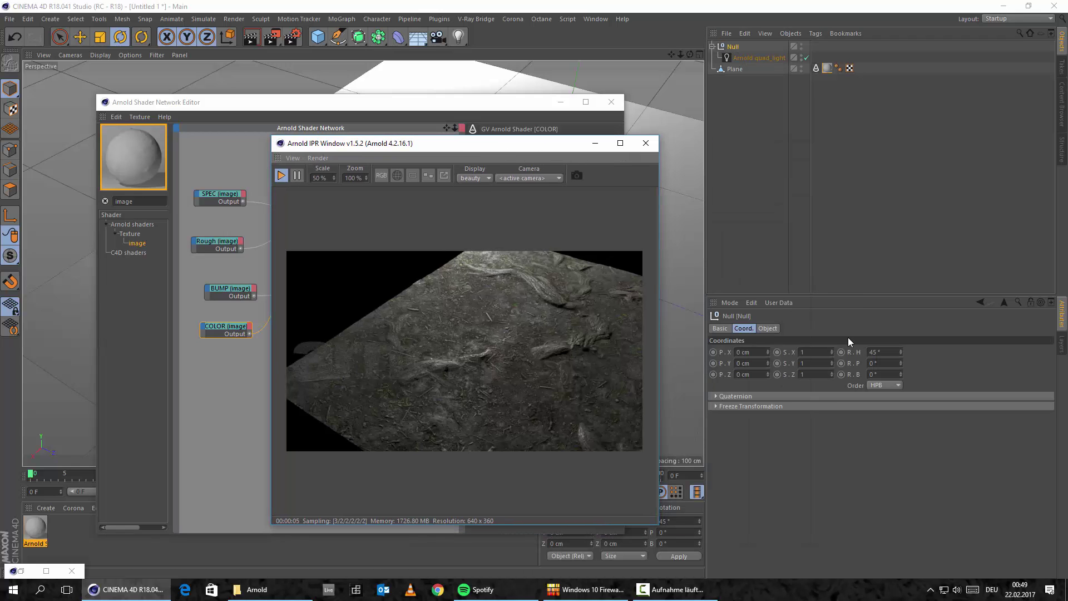
left_click_drag(901, 351, 900, 300)
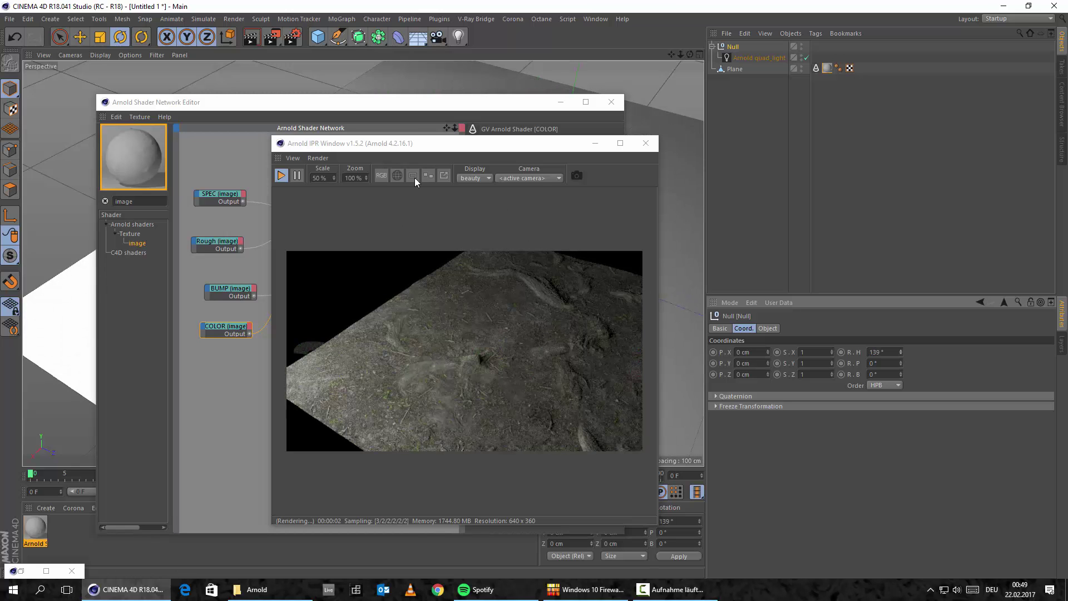
Place the IPR window beside the network editor and shift the bump2d node away from the Arnold Beauty output
left_click_drag(443, 145, 746, 145)
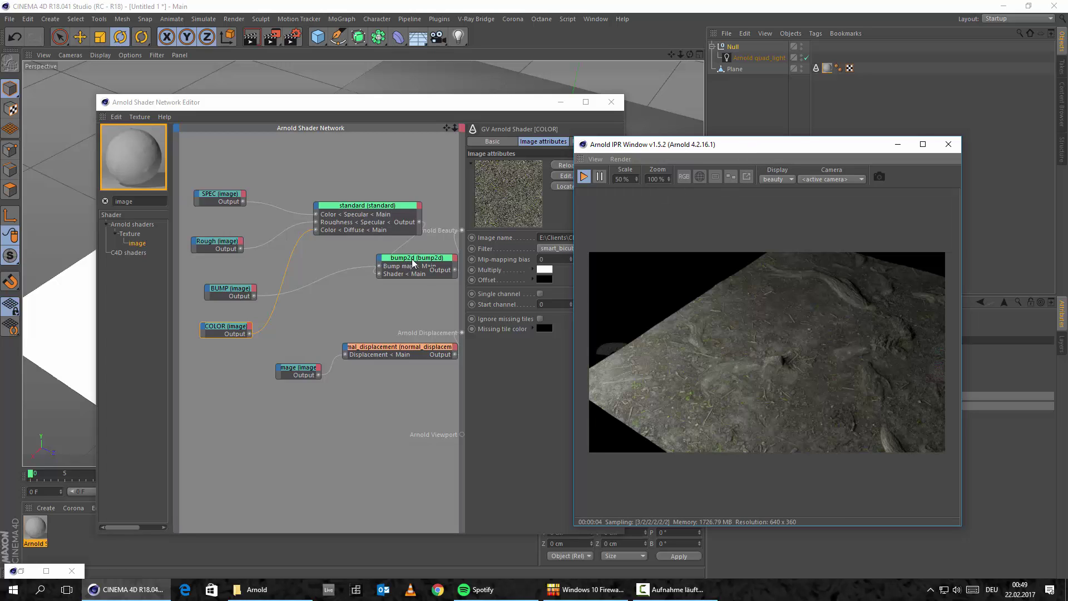
left_click_drag(413, 263, 392, 275)
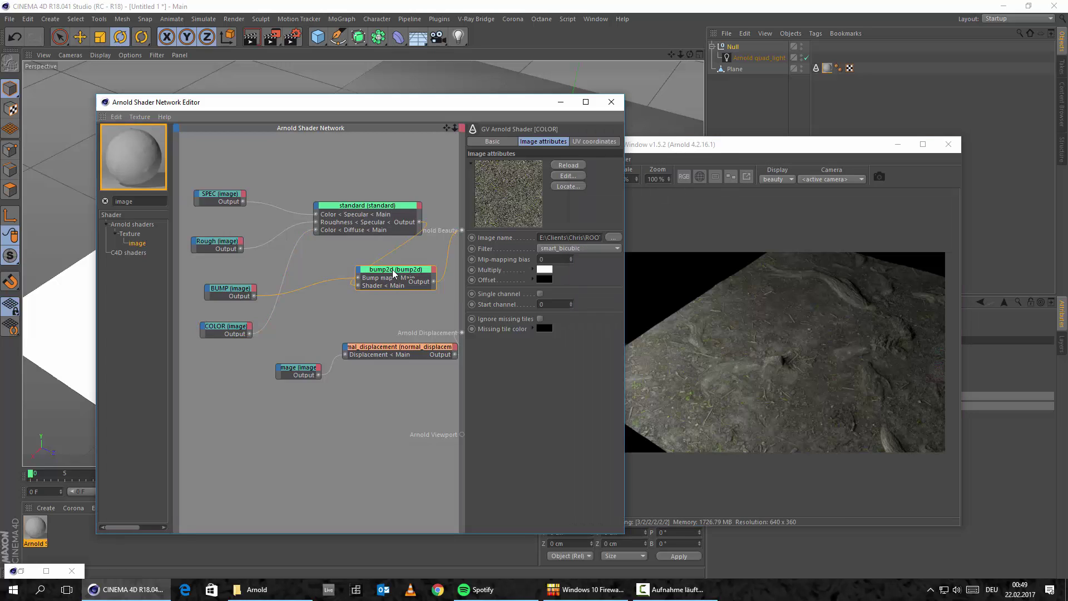
left_click(750, 149)
left_click_drag(750, 149, 805, 148)
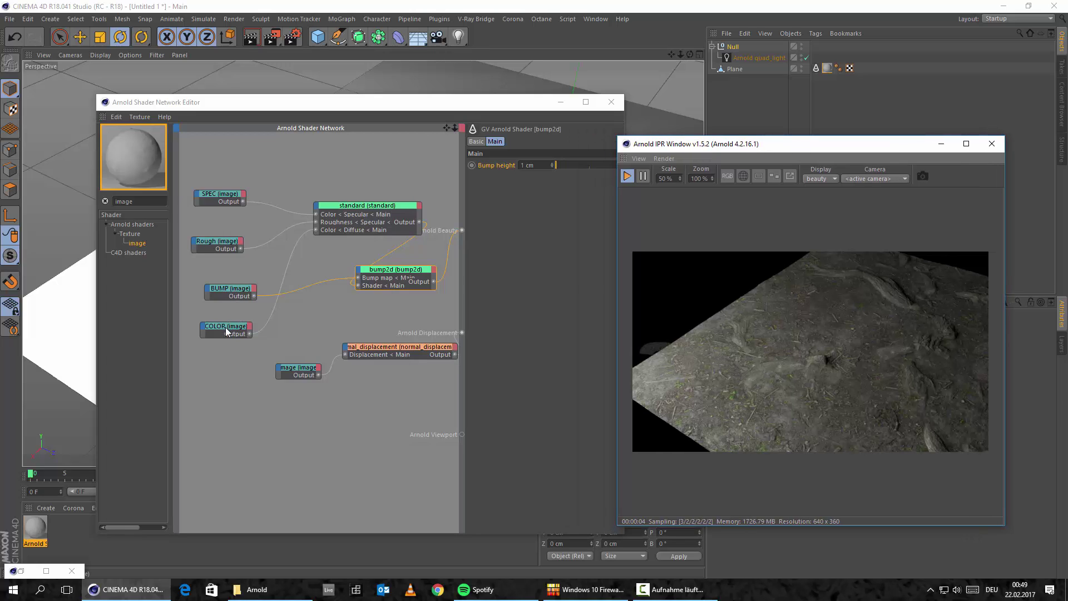
Make room beside the COLOR node and add an image node loaded with Roots-02_AO_8k.jpg, without copying the file to the project
left_click_drag(225, 328, 301, 337)
left_click_drag(142, 249, 212, 350)
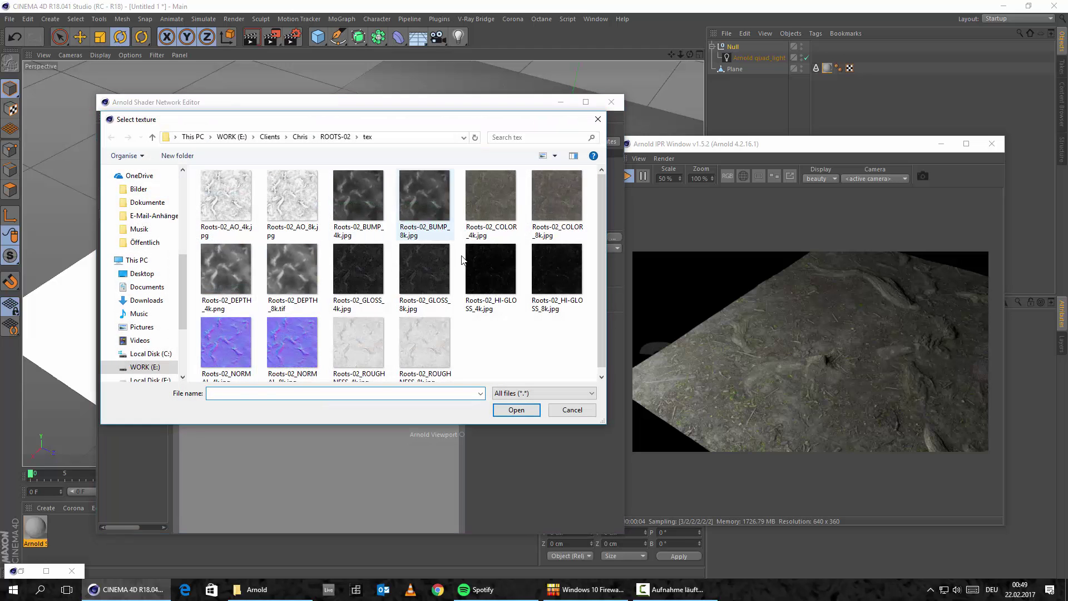
left_click(275, 212)
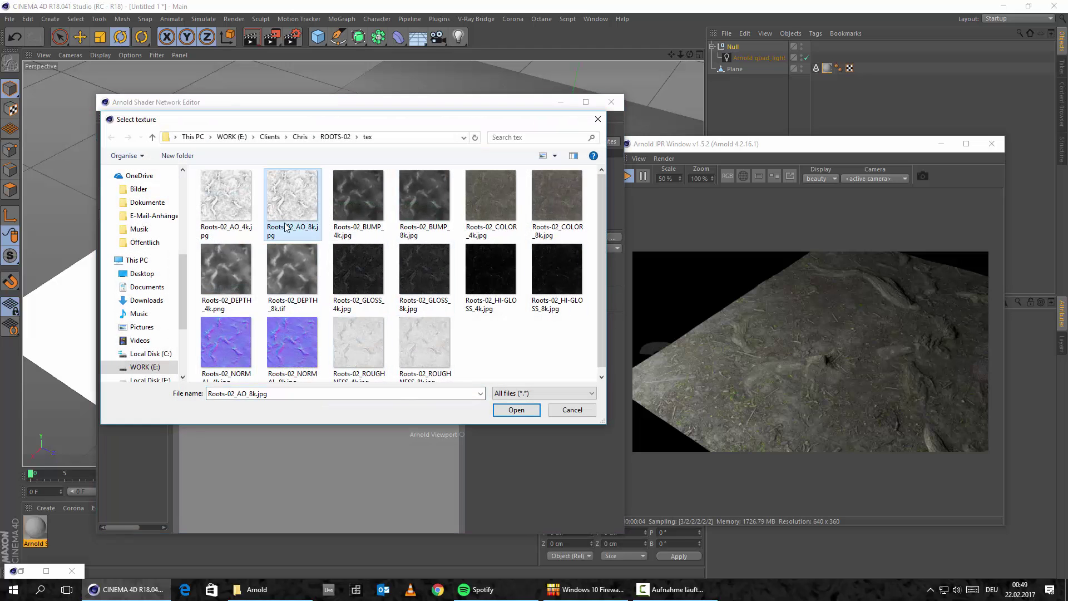
left_click(516, 410)
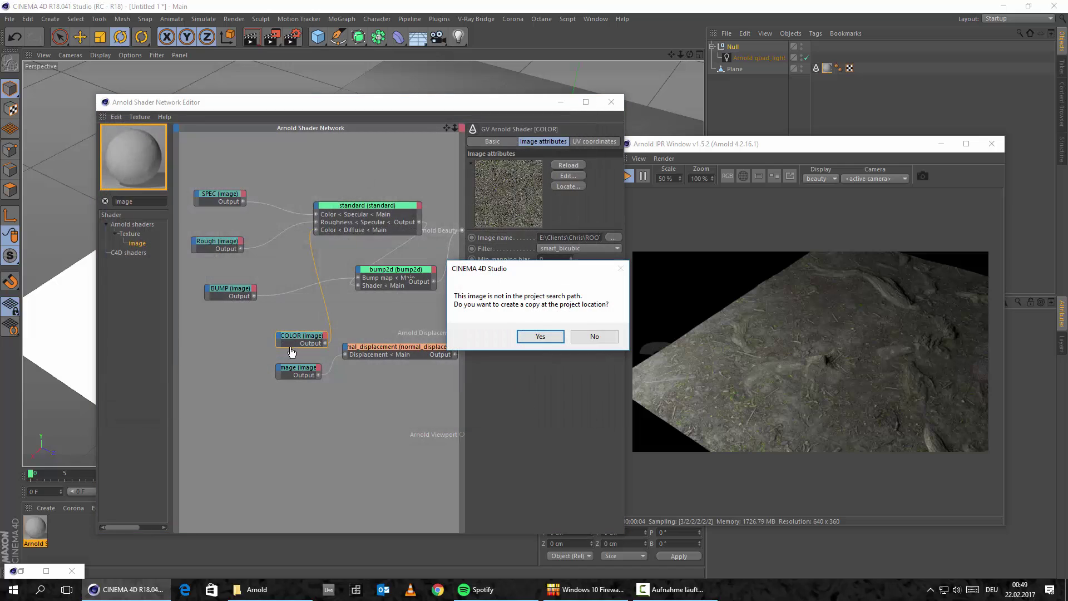
left_click(592, 338)
left_click_drag(208, 345, 223, 339)
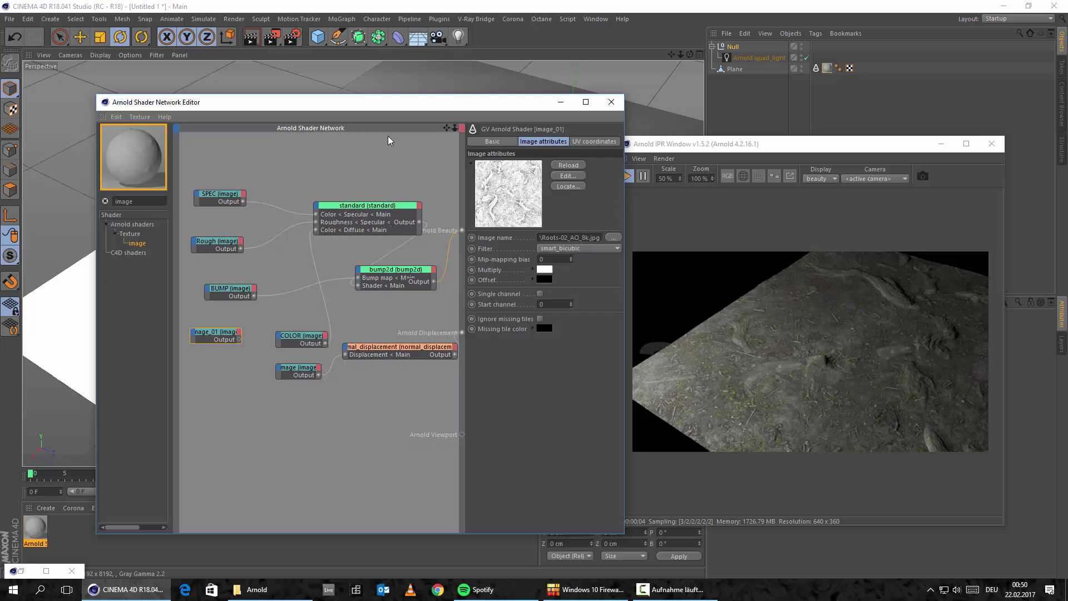
Move the network editor aside, orbit the viewport to inspect the plane from another angle, and put the editor back
left_click_drag(409, 105, 712, 131)
left_click_drag(302, 194, 211, 245, "alt")
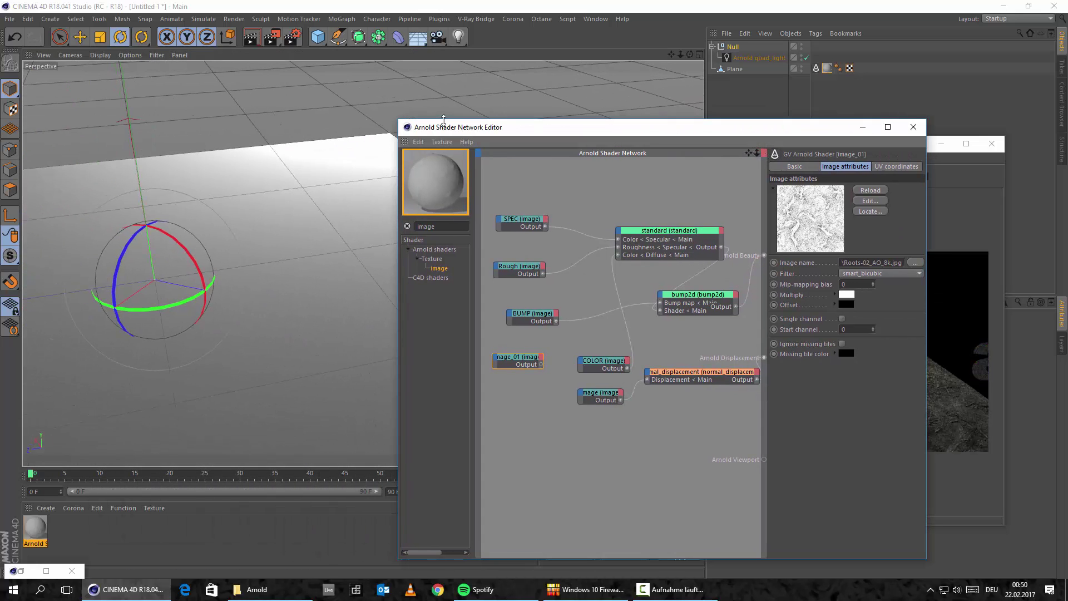
left_click_drag(606, 130, 280, 96)
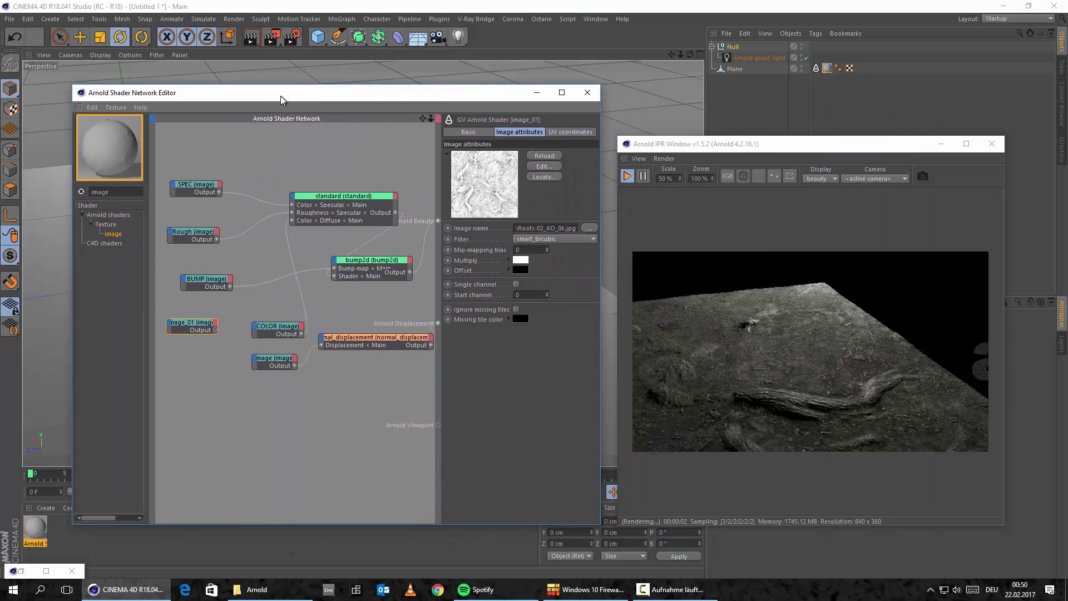
Add a Multiply input from the image attributes to the COLOR node
left_click(255, 333)
mouse_move(268, 336)
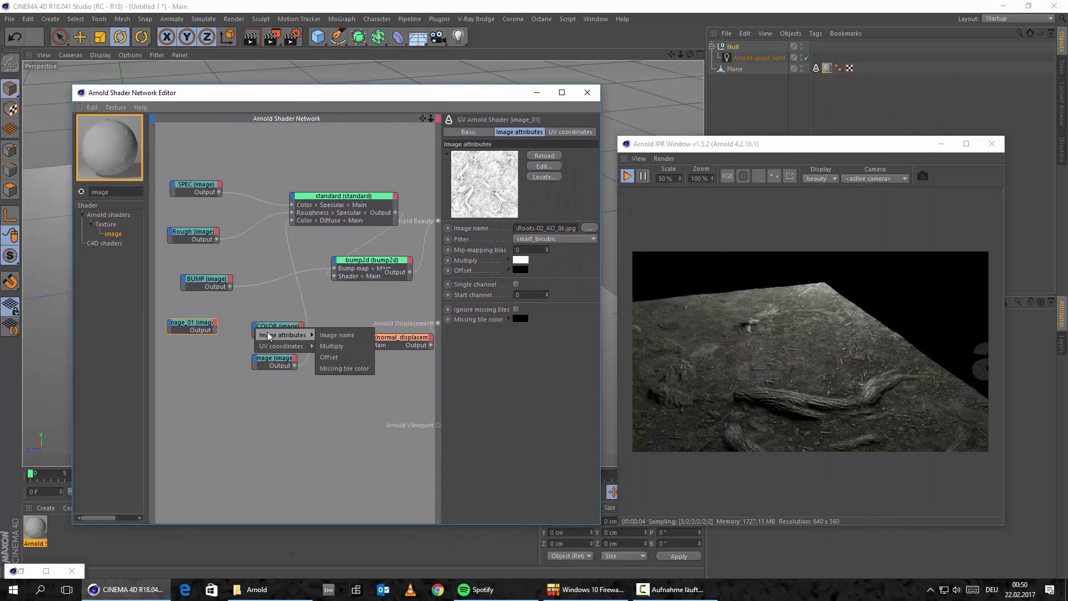
left_click(348, 346)
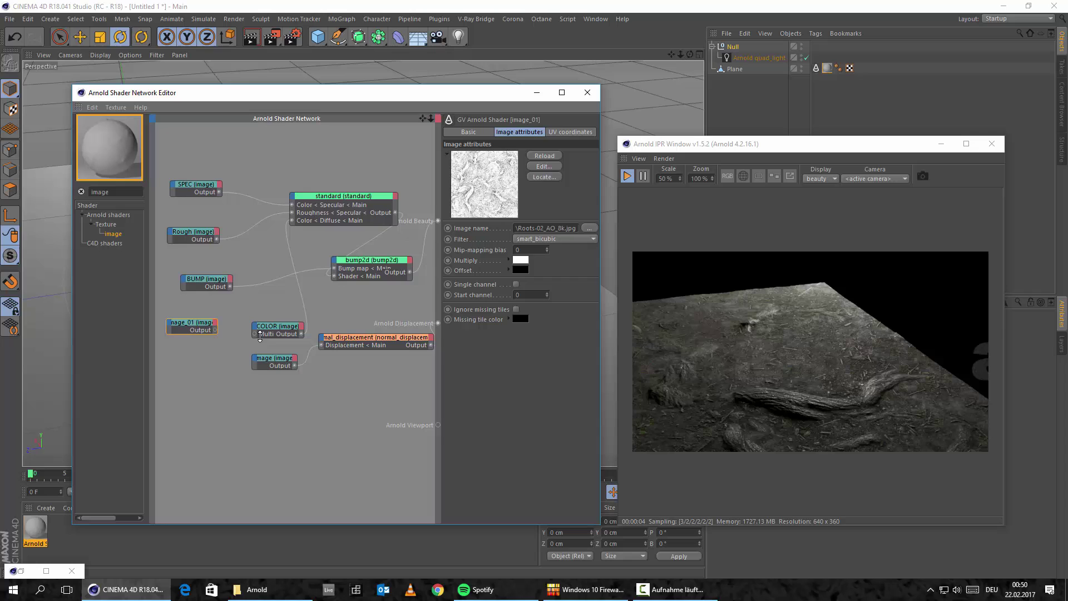
Rename the image node that holds the ambient occlusion texture as AO
right_click(194, 324)
left_click(209, 395)
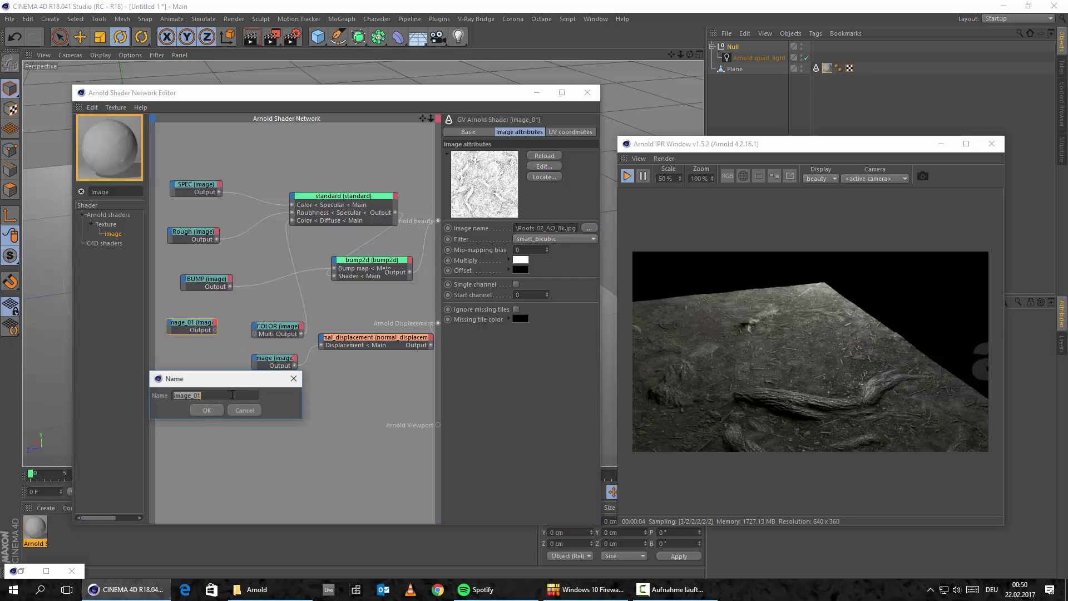
type("AO")
key("Return")
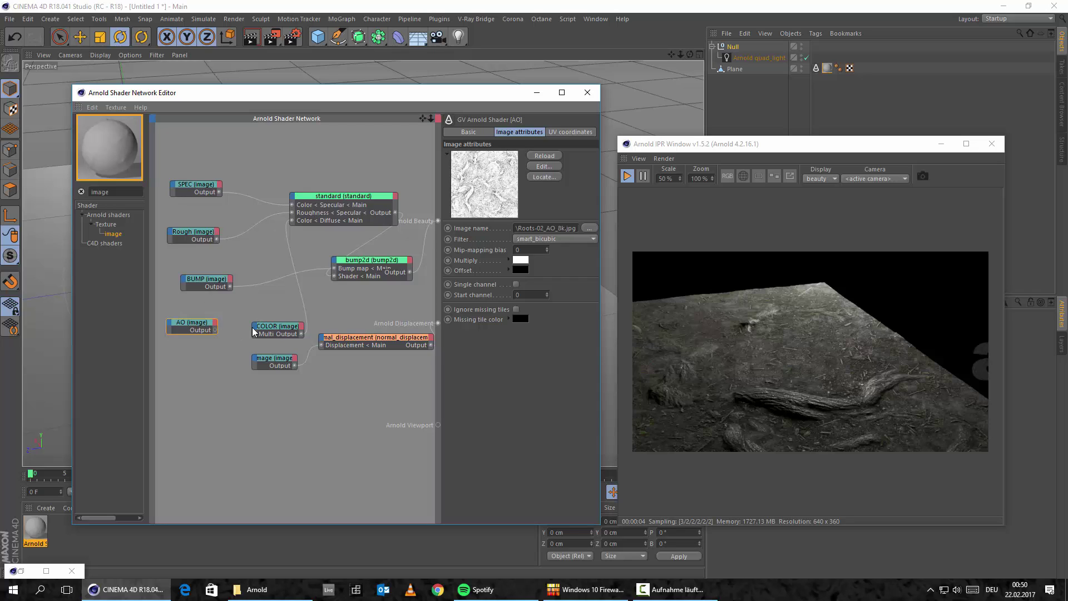
Connect the AO image output to the COLOR node's Multiply input and shift the network editor window slightly
left_click_drag(244, 328, 191, 328)
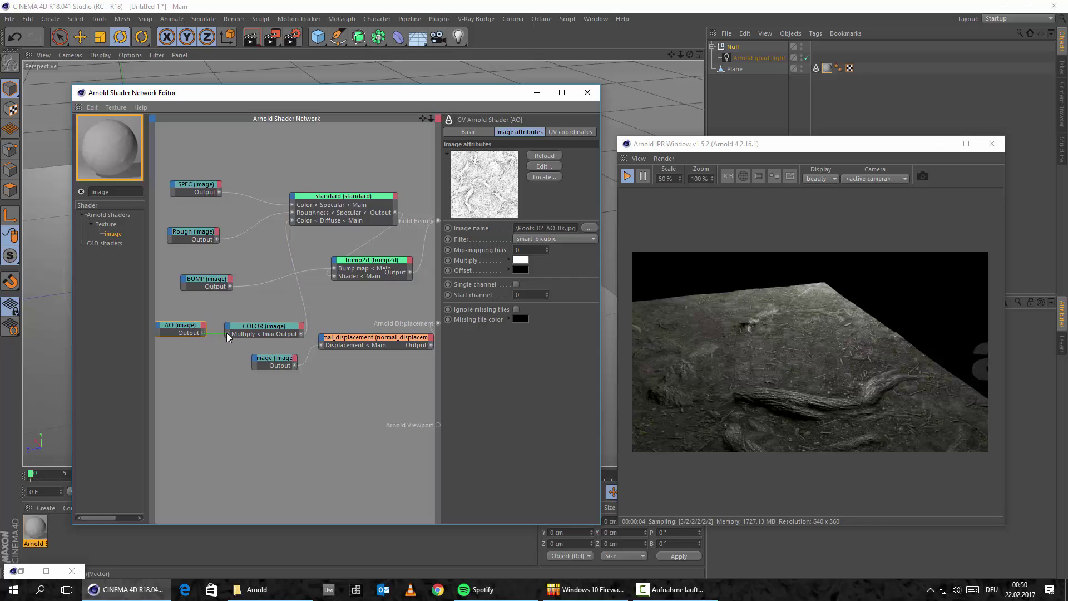
left_click_drag(228, 336, 228, 335)
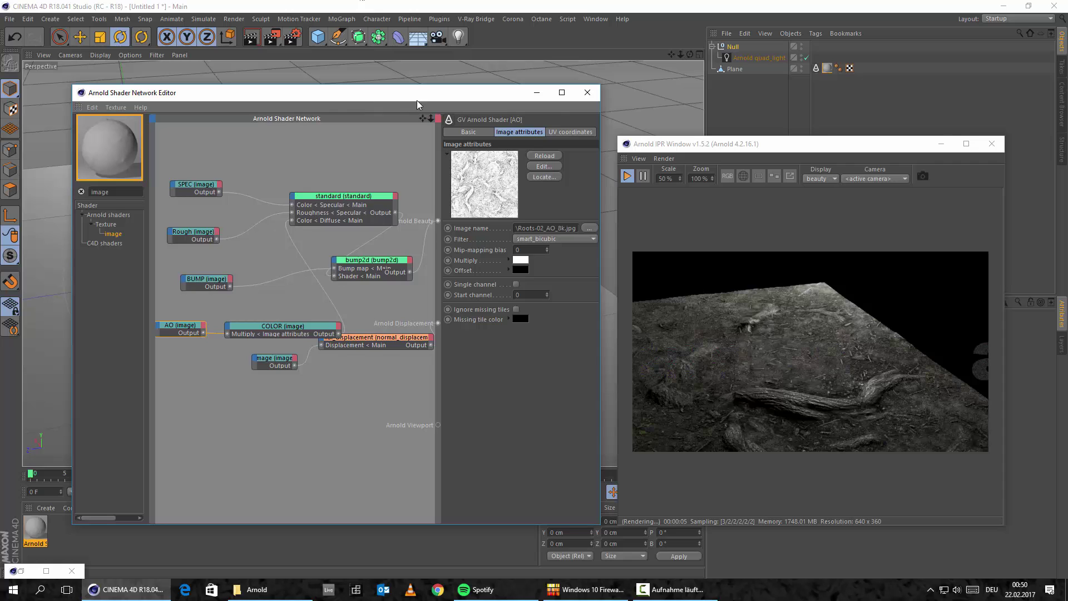
left_click_drag(416, 100, 437, 112)
Move the depth image and normal_displacement nodes below the COLOR node so they no longer overlap, and select the COLOR node
left_click_drag(297, 373, 298, 399)
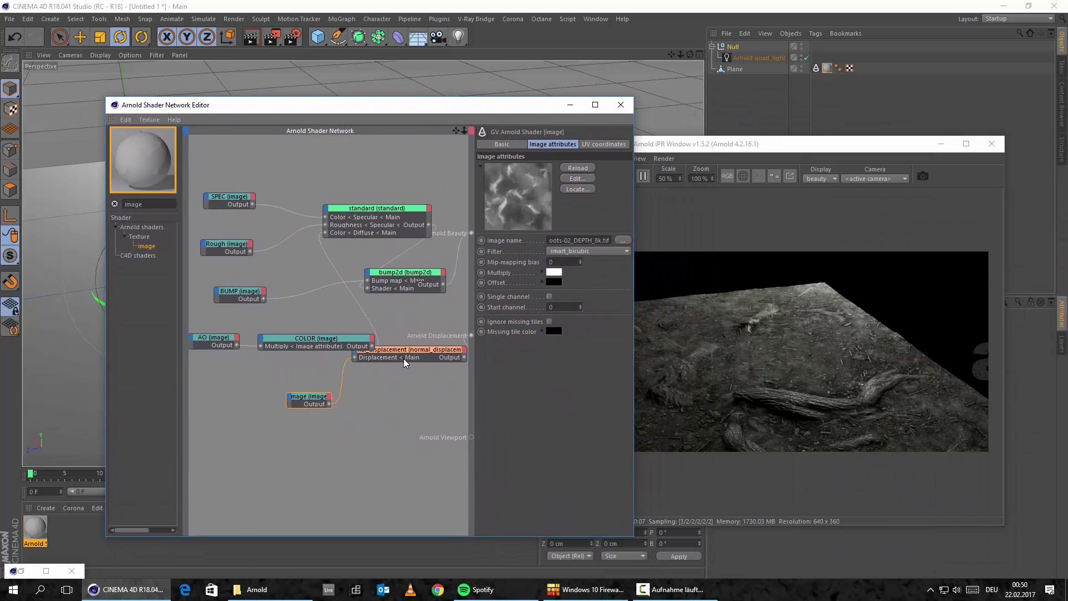
left_click_drag(406, 350, 397, 373)
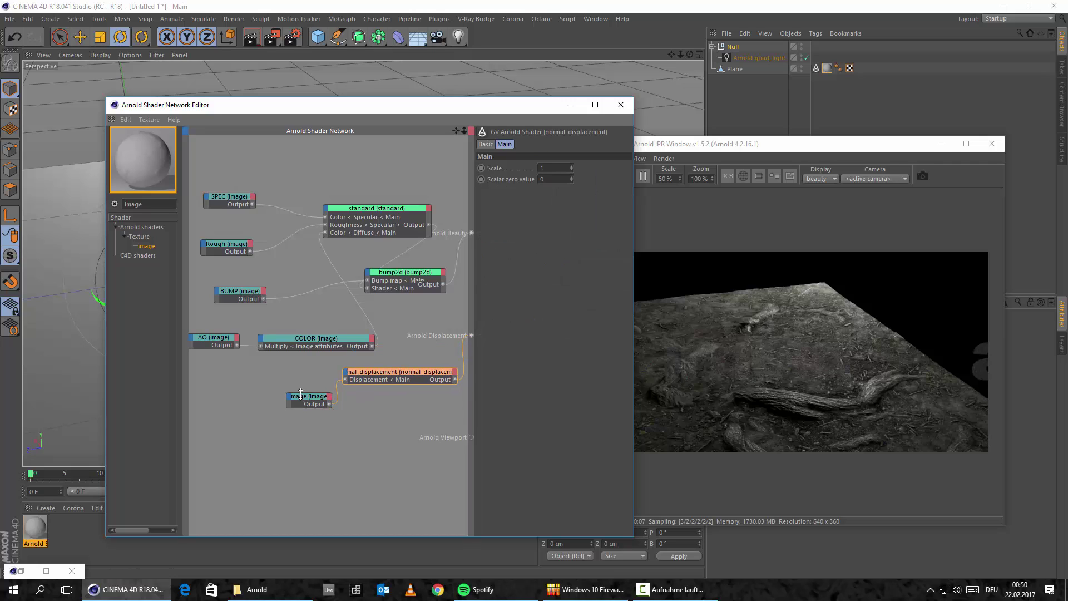
left_click_drag(300, 397, 294, 409)
left_click(318, 345)
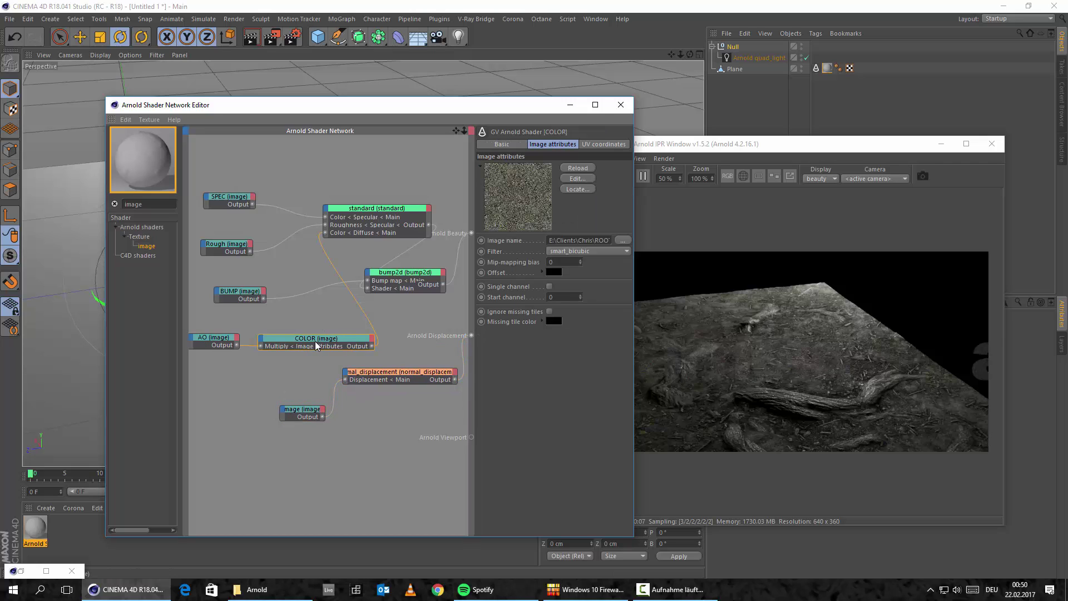
Reposition and widen the shader network editor window, and move the COLOR node further away from the AO node
left_click(218, 345)
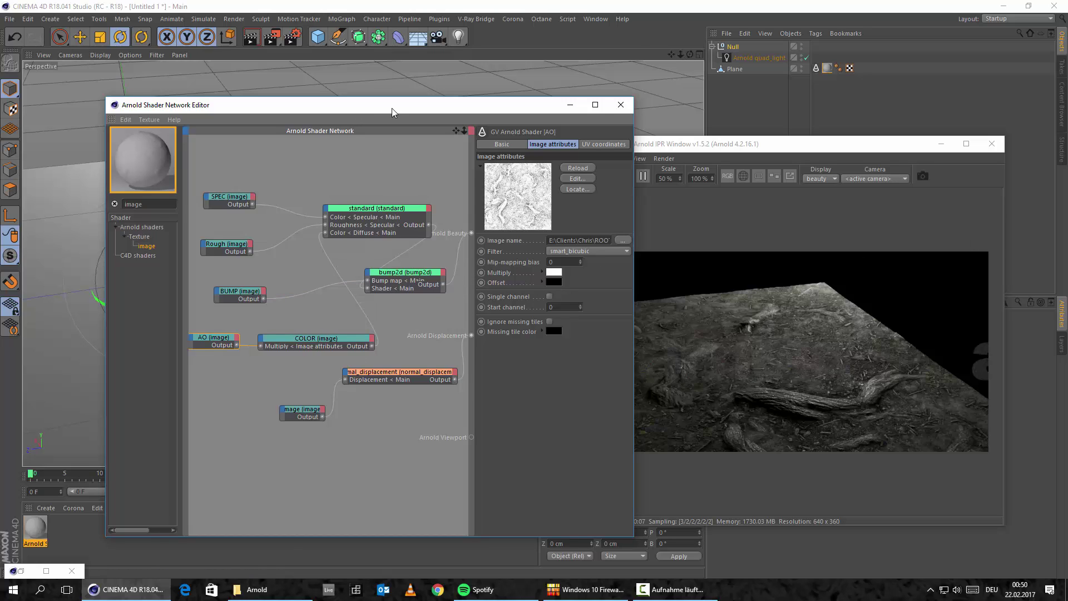
left_click_drag(391, 111, 417, 80)
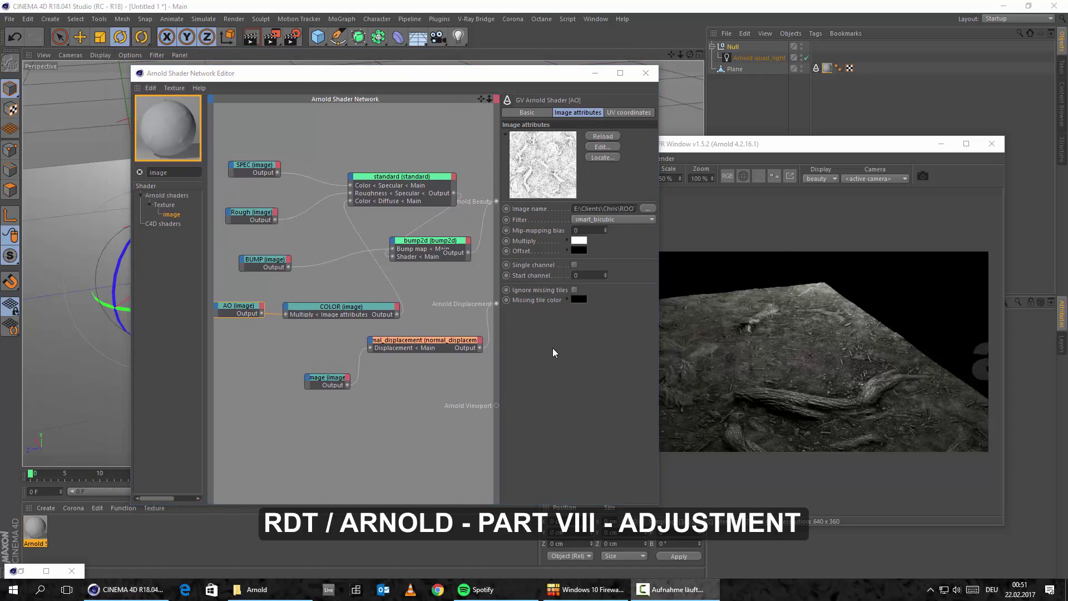
left_click_drag(377, 318, 363, 320)
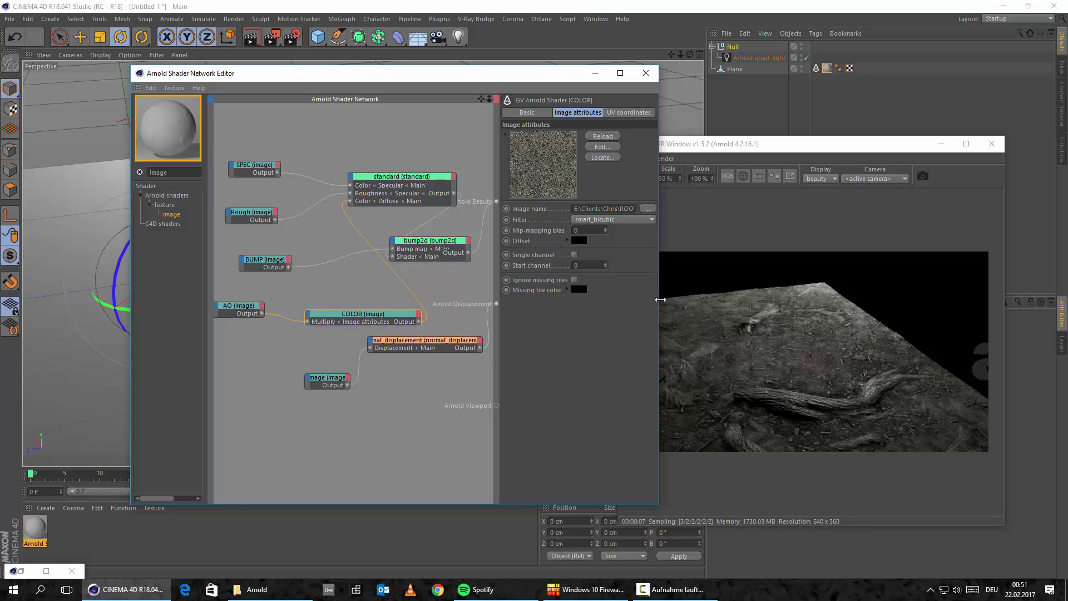
left_click_drag(660, 300, 727, 300)
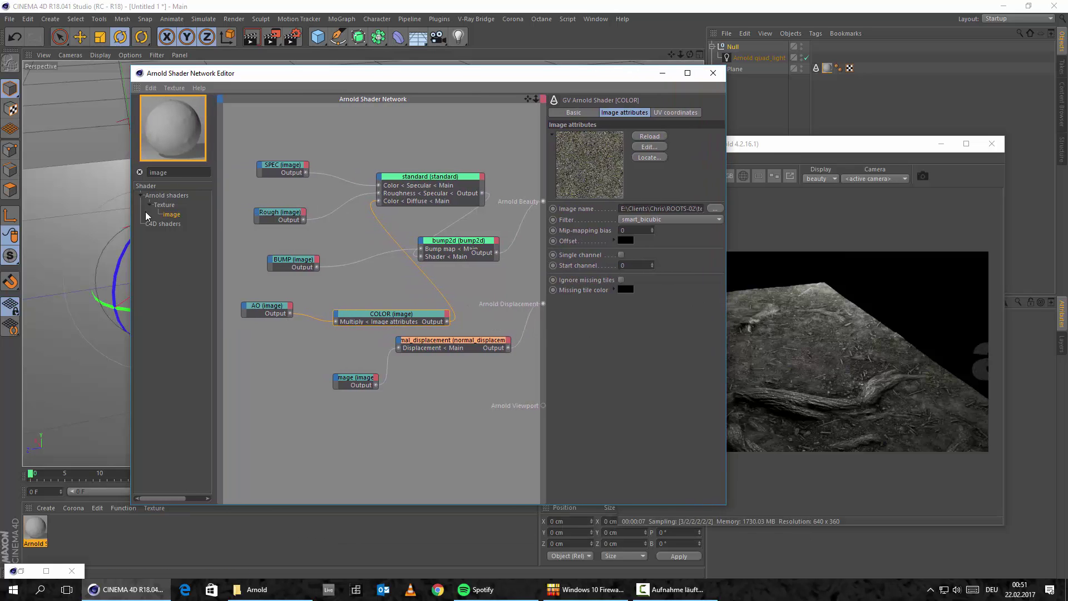
Add a color_correct node to the network, disconnect AO from COLOR, and move both image nodes apart to make room
double_click(159, 172)
type("color")
left_click_drag(342, 294, 413, 322)
left_click_drag(266, 306, 235, 327)
left_click(316, 331)
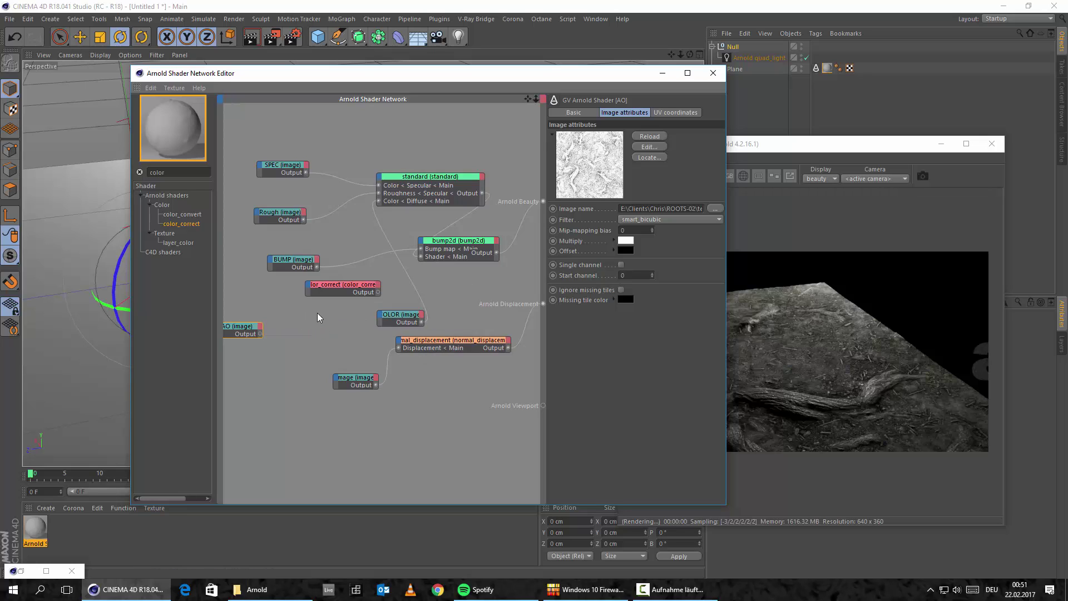
Restore the COLOR node's Multiply input, place color_correct in front of it, and connect the color_correct output to Multiply
left_click(381, 314)
mouse_move(421, 321)
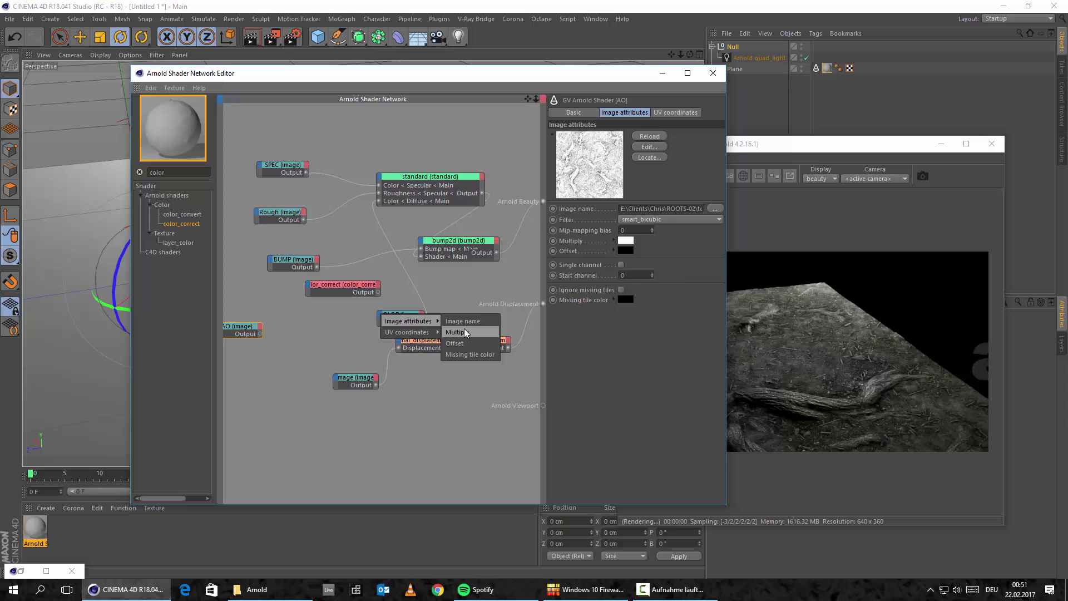
left_click(464, 332)
left_click(392, 319)
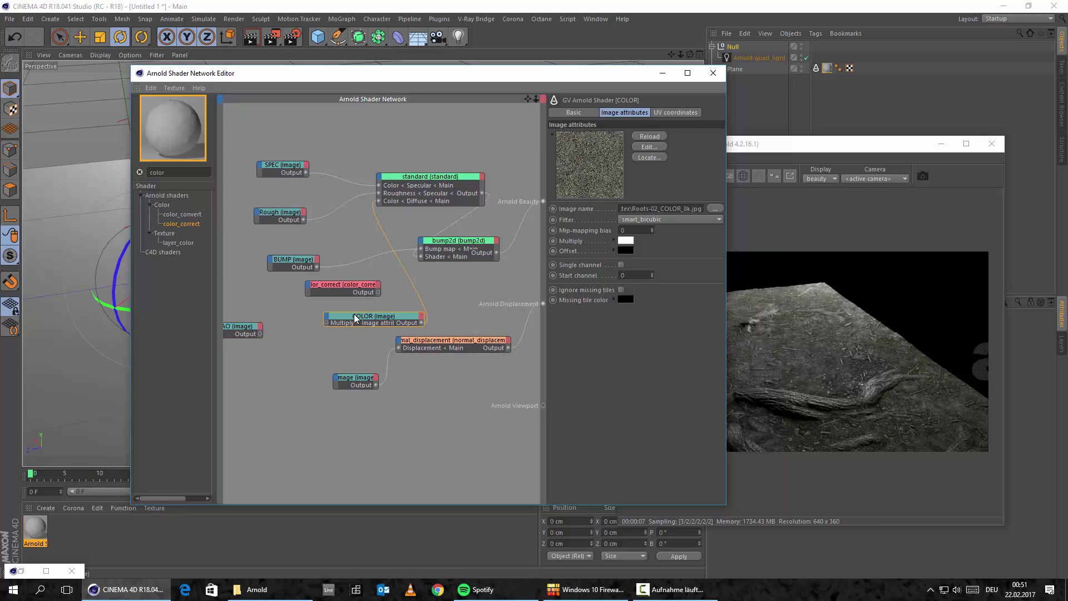
left_click_drag(356, 318, 426, 316)
left_click_drag(338, 285, 345, 320)
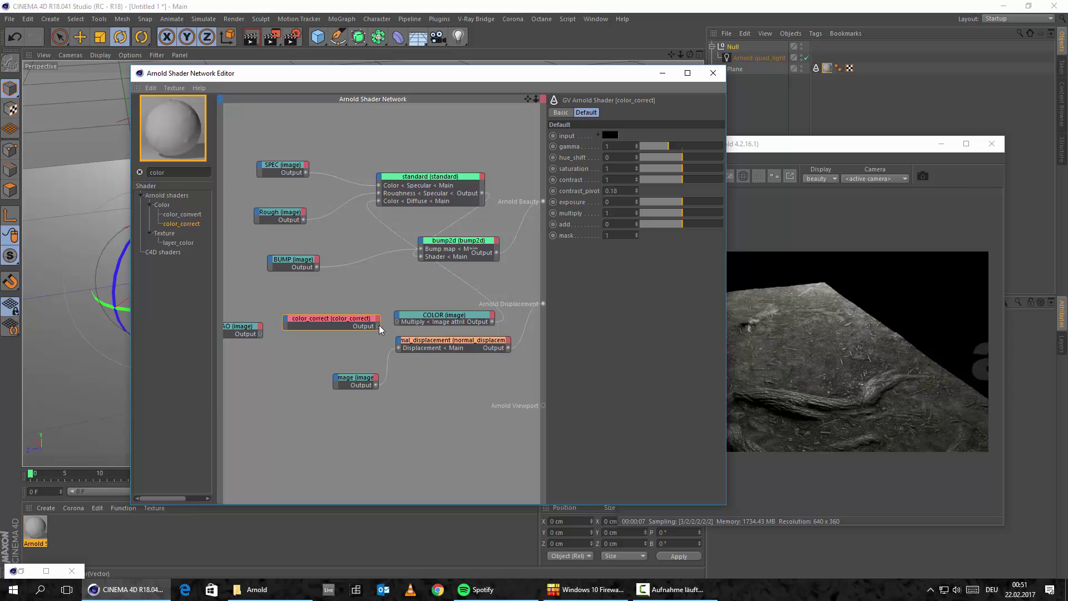
left_click_drag(379, 326, 397, 322)
Add the input port to the color_correct node, connect the AO output to it, and line up the two nodes
left_click(285, 317)
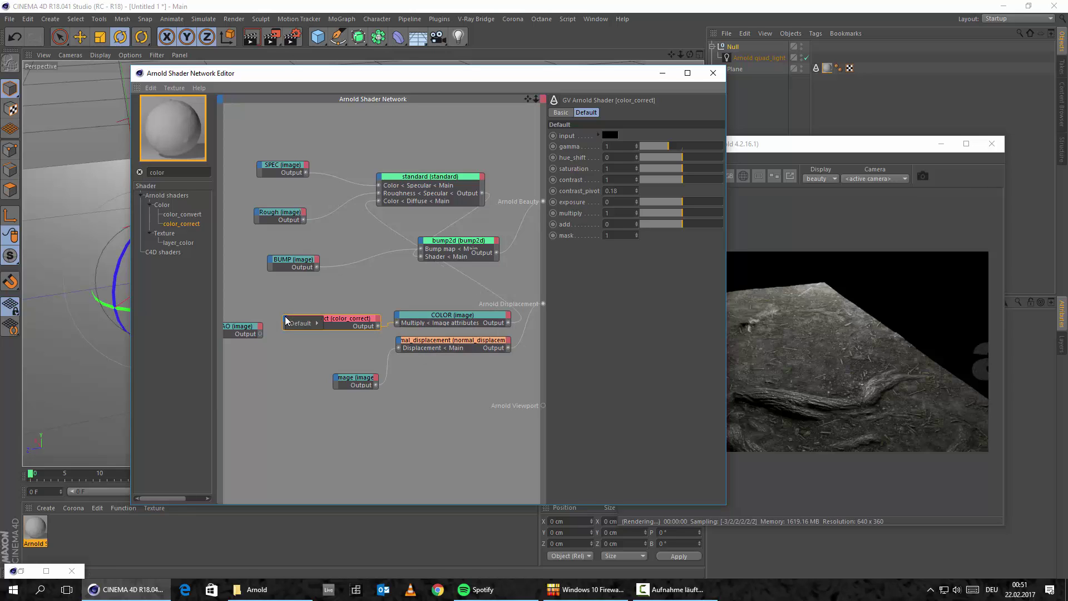
mouse_move(298, 326)
left_click(345, 324)
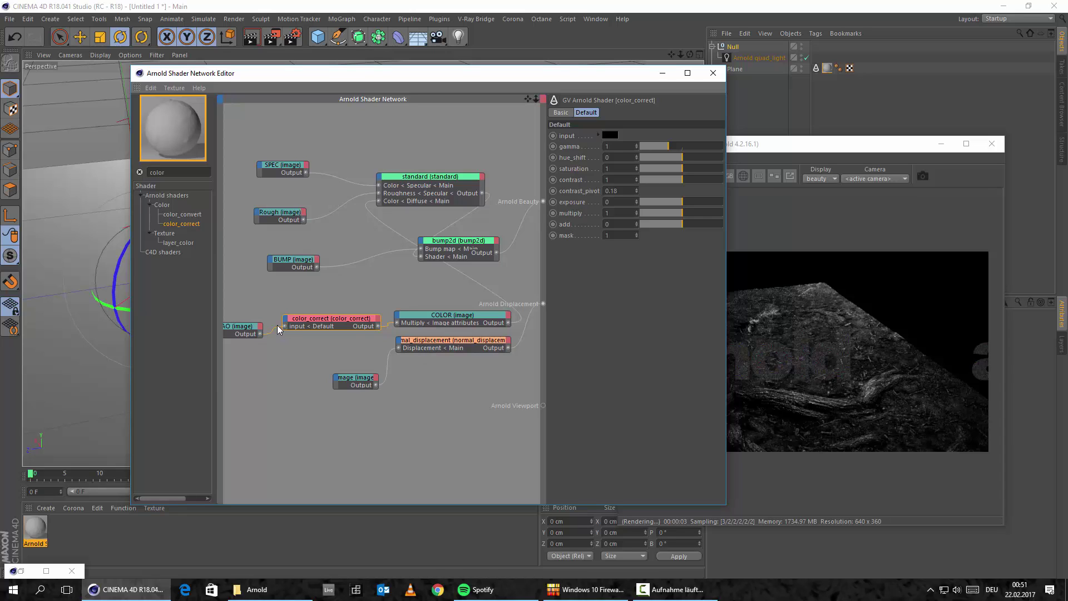
left_click(248, 332)
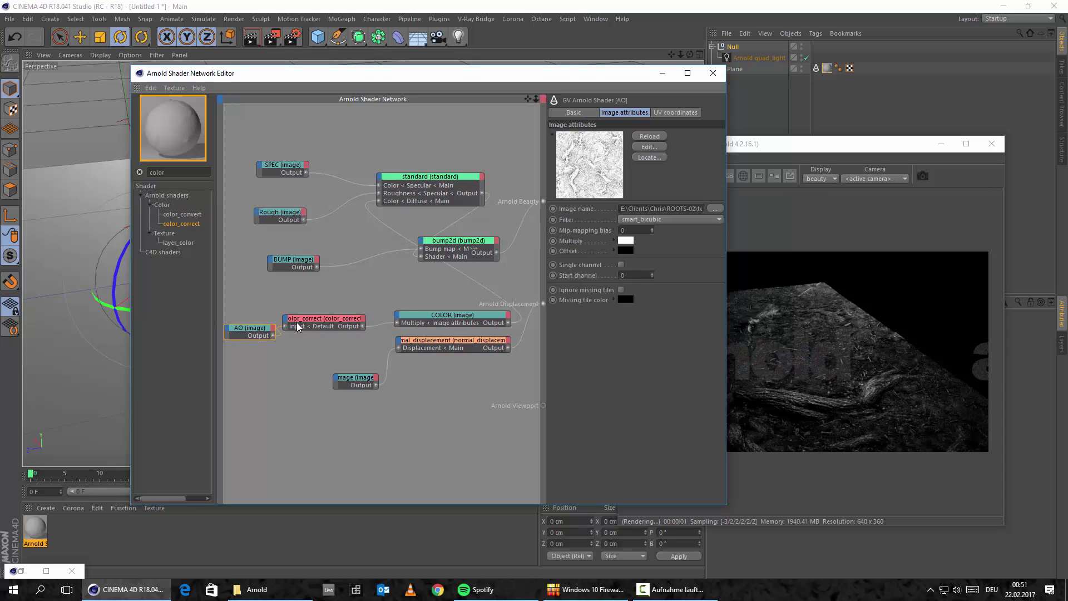
mouse_move(296, 323)
left_mouse_down()
mouse_move(322, 319)
mouse_move(295, 318)
left_mouse_up()
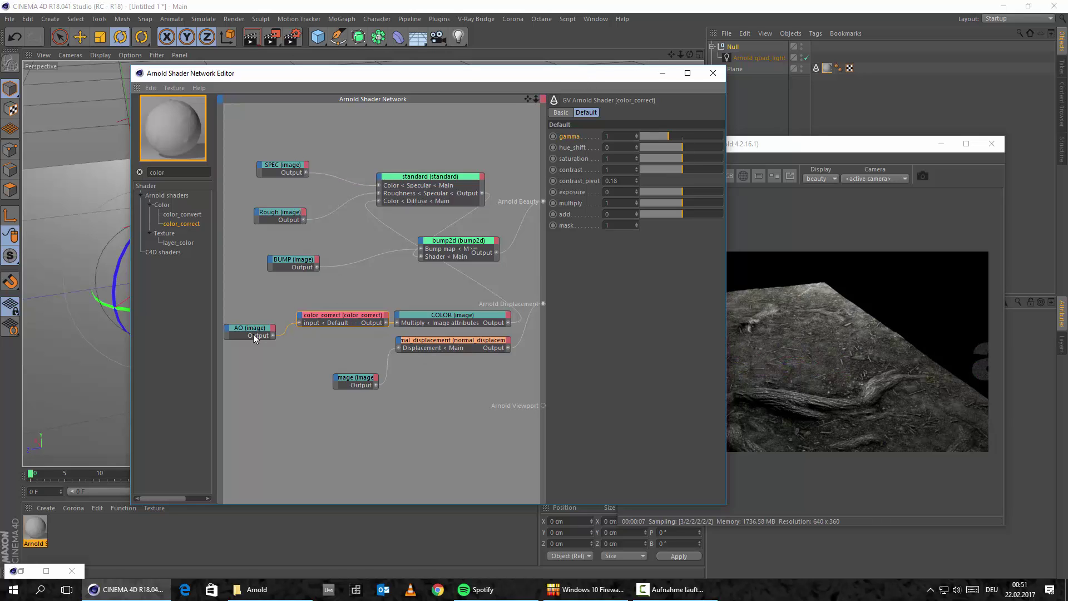
Rotate the Null that holds the Arnold quad light to a heading of 72°
left_click_drag(335, 73, 486, 77)
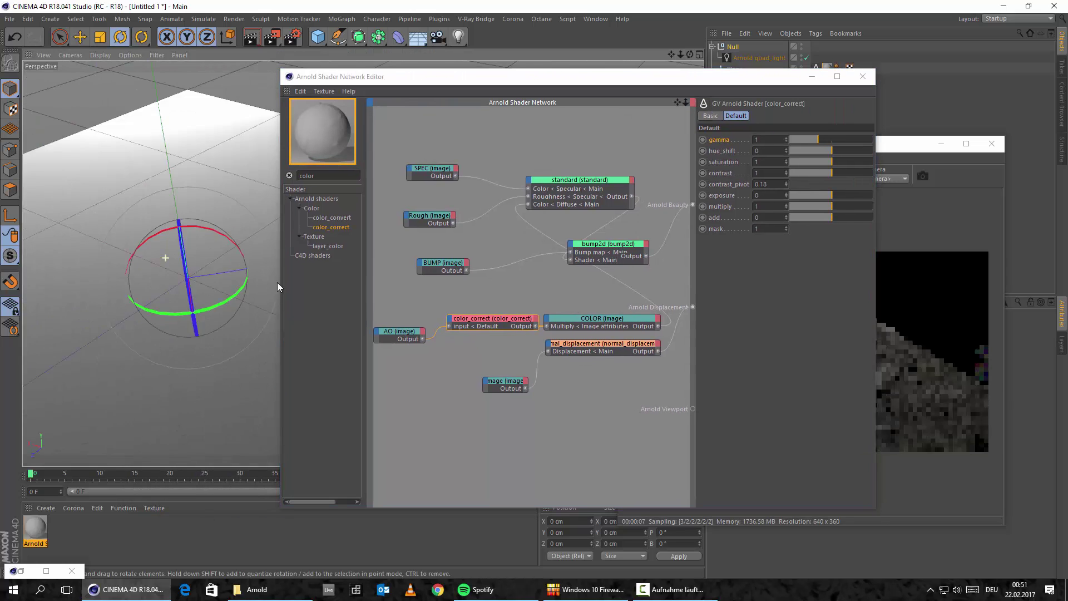
left_click_drag(207, 272, 271, 217, "alt")
left_click_drag(459, 79, 203, 61)
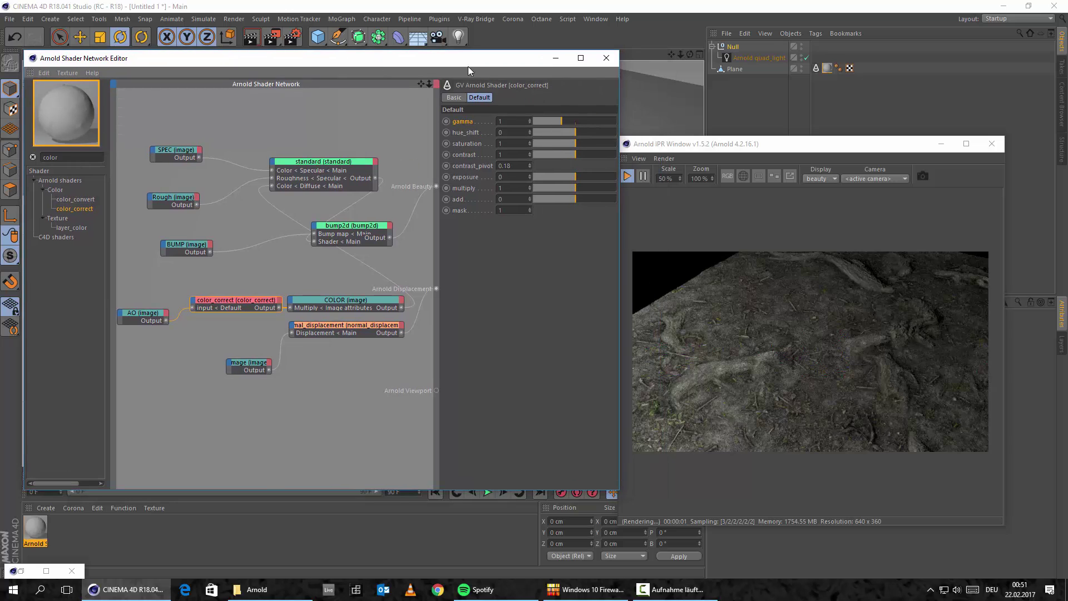
left_click_drag(752, 143, 491, 108)
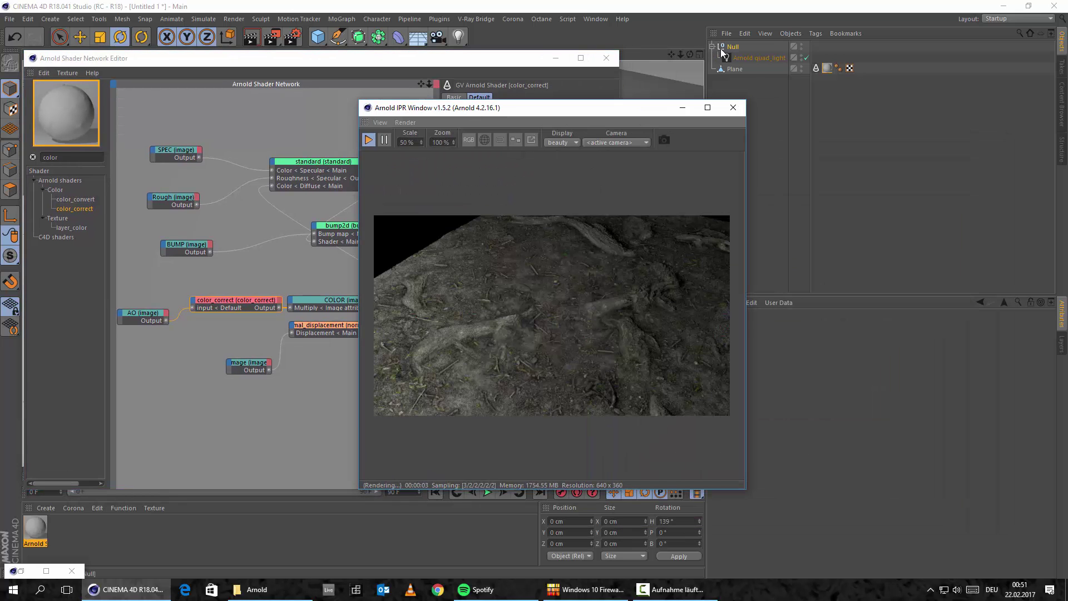
left_click_drag(901, 351, 902, 357)
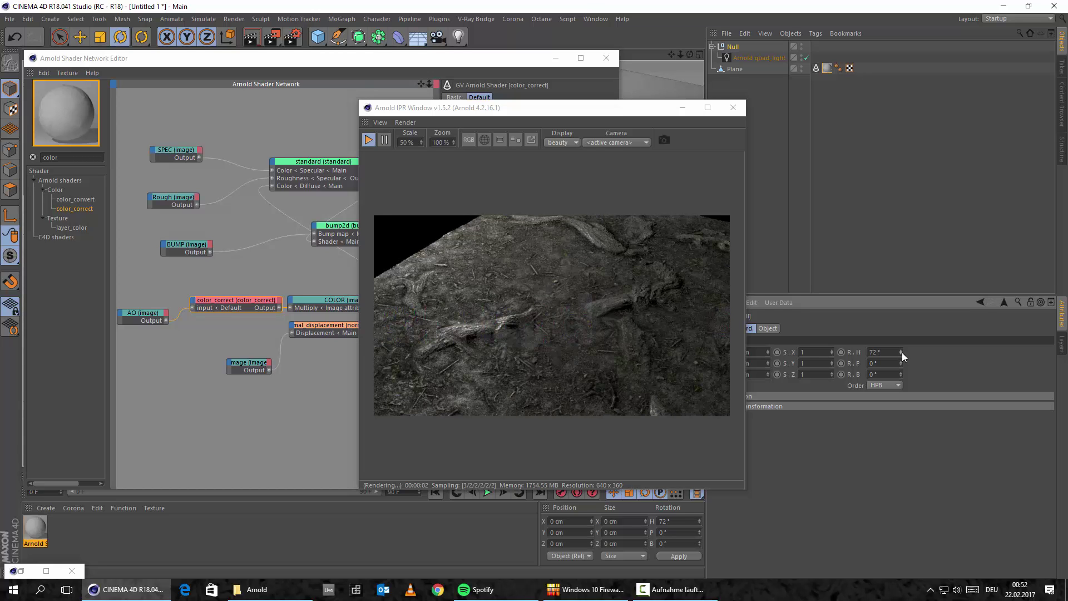
Try a gamma of 3 on the AO color_correct node and check it in the IPR render
left_click_drag(590, 109, 798, 99)
left_click(465, 121)
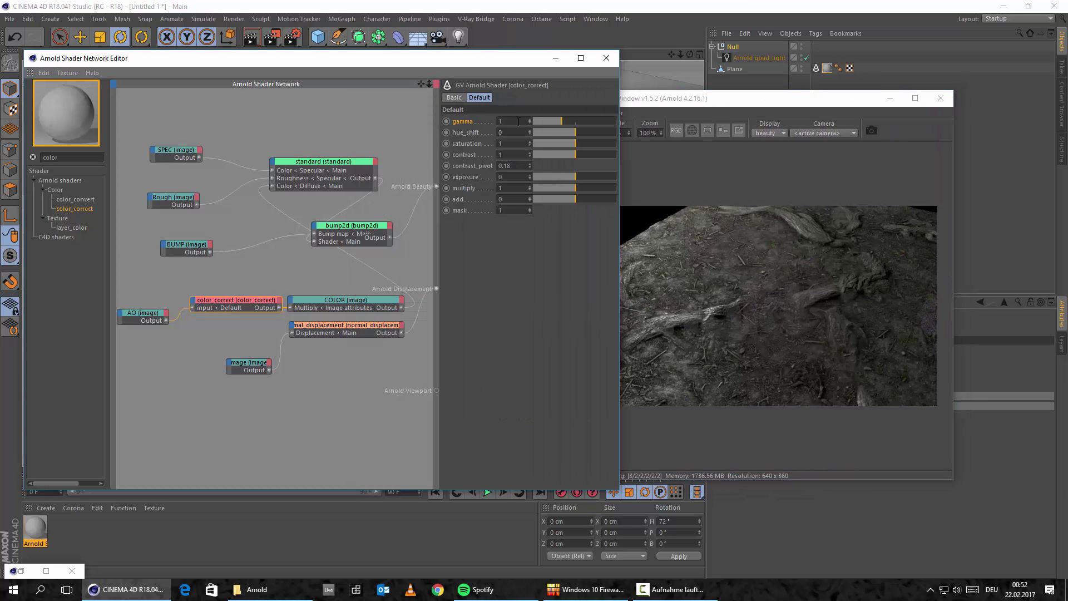
left_click(518, 121)
type("3")
key("Return")
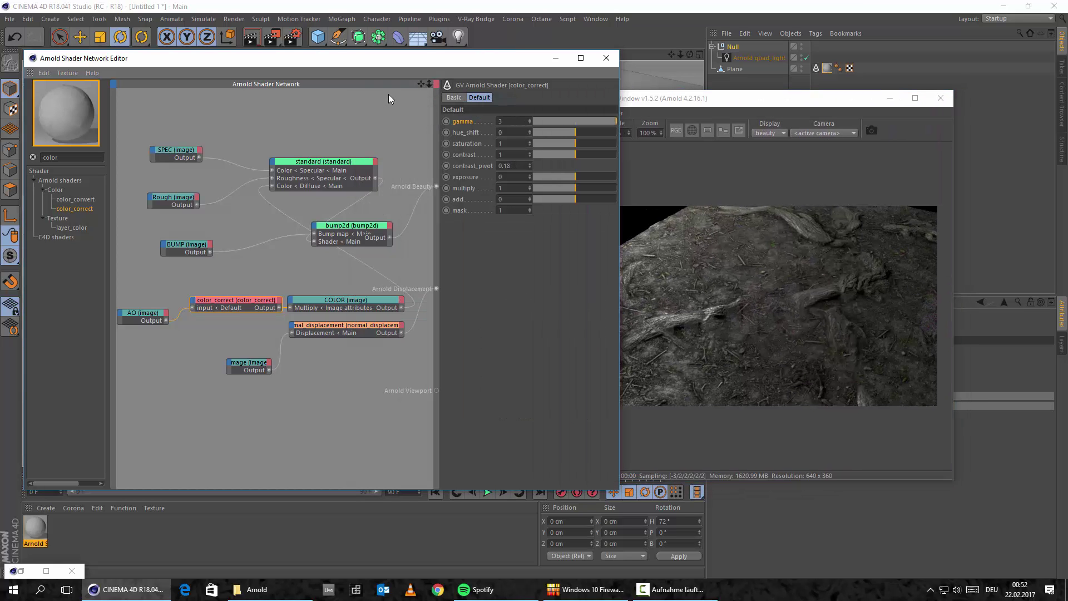
left_click(683, 102)
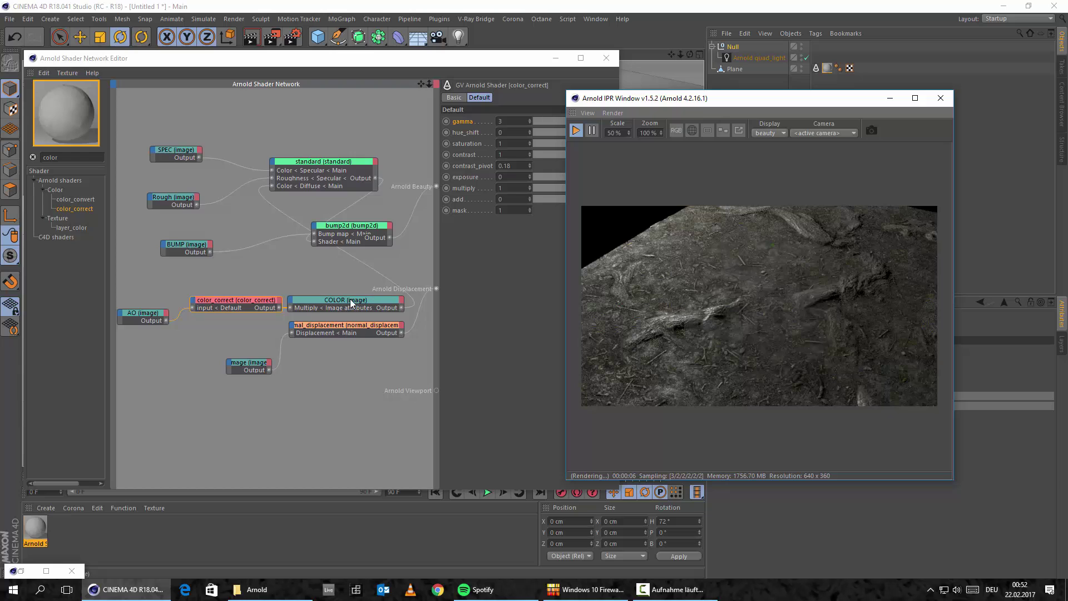
Try a gamma of 0.1 on the AO color_correct node and compare the IPR render
left_click(227, 301)
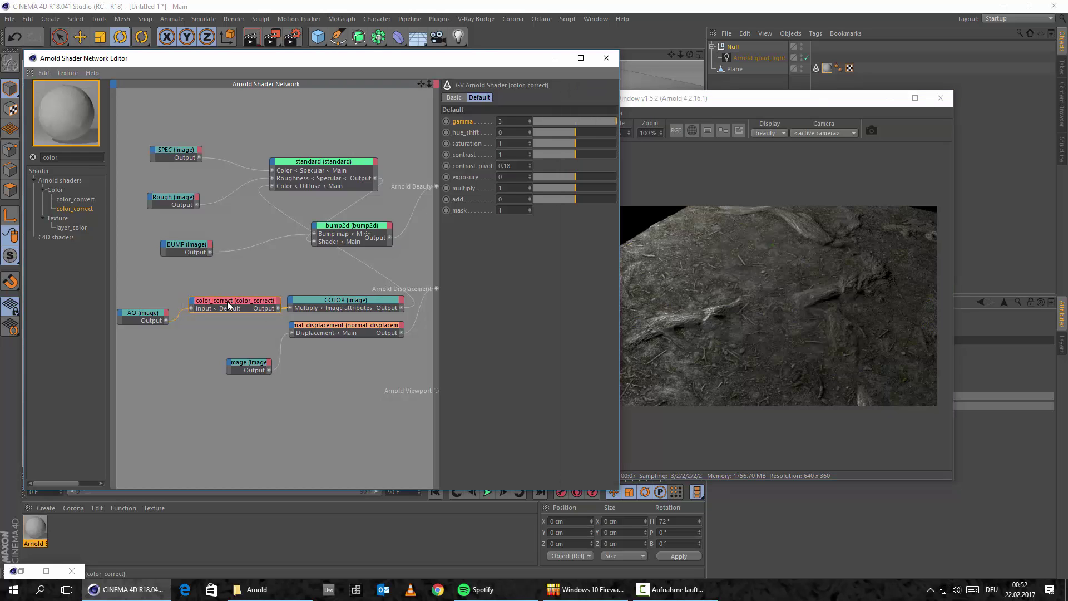
key("BackSpace")
type("0.1")
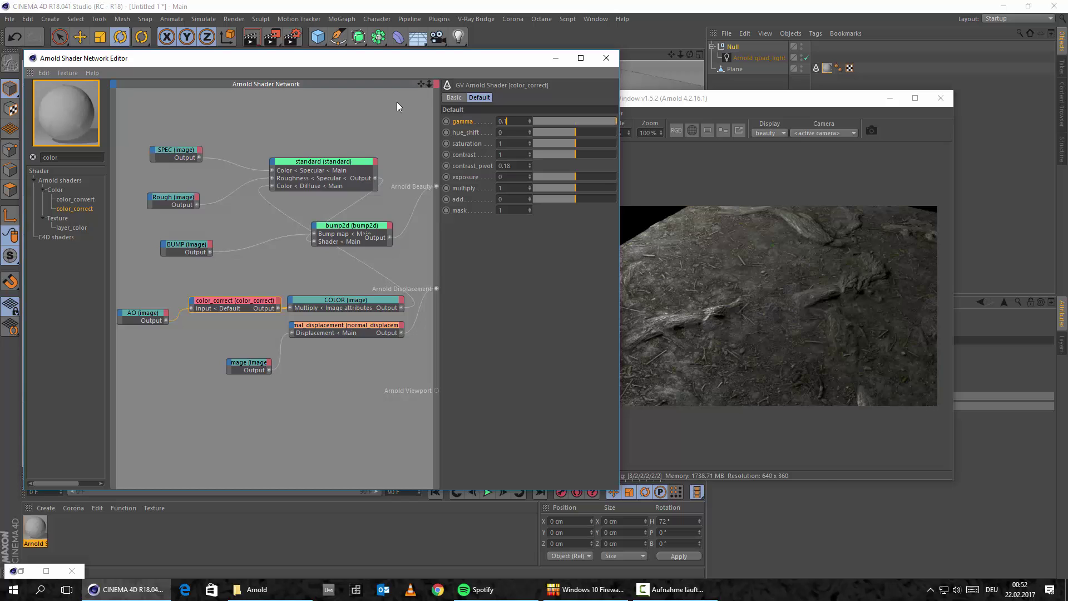
key("Return")
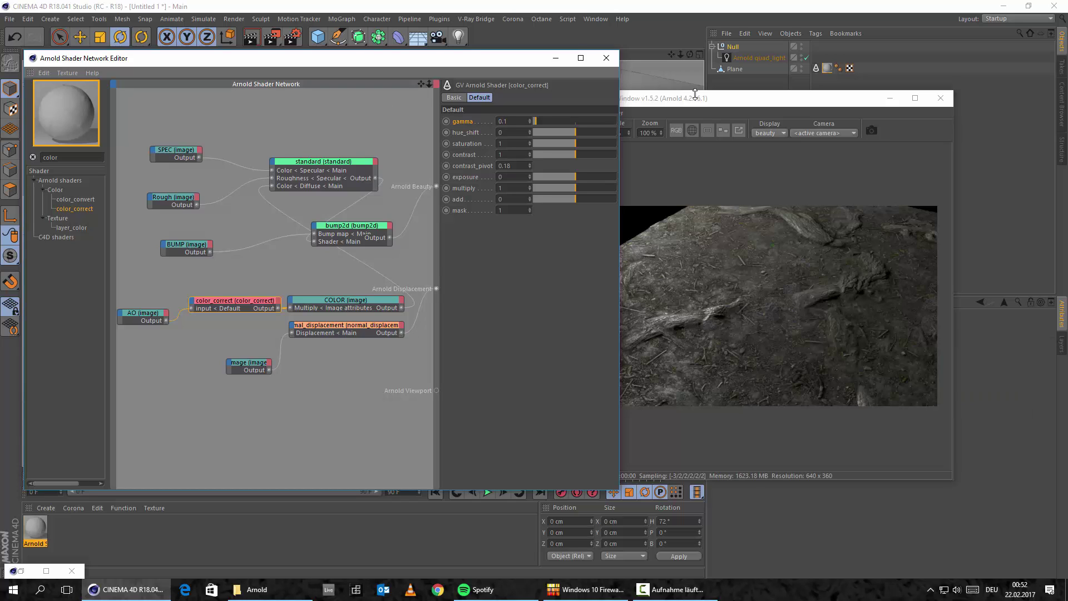
left_click(936, 156)
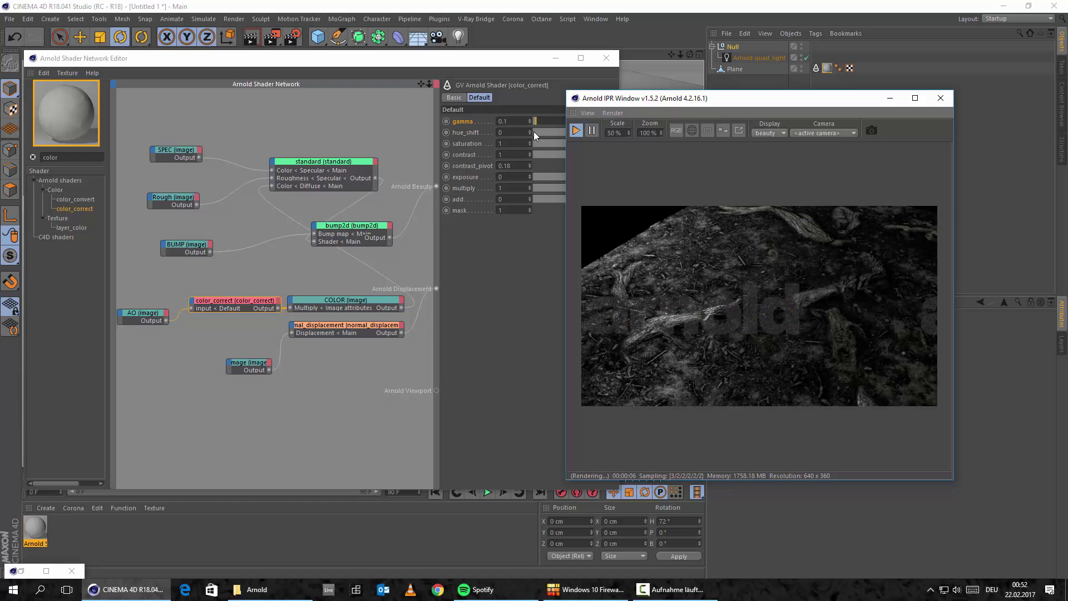
Try a gamma of 0.75 on the AO color_correct node and examine the updated IPR render
left_click(512, 120)
type("0.75")
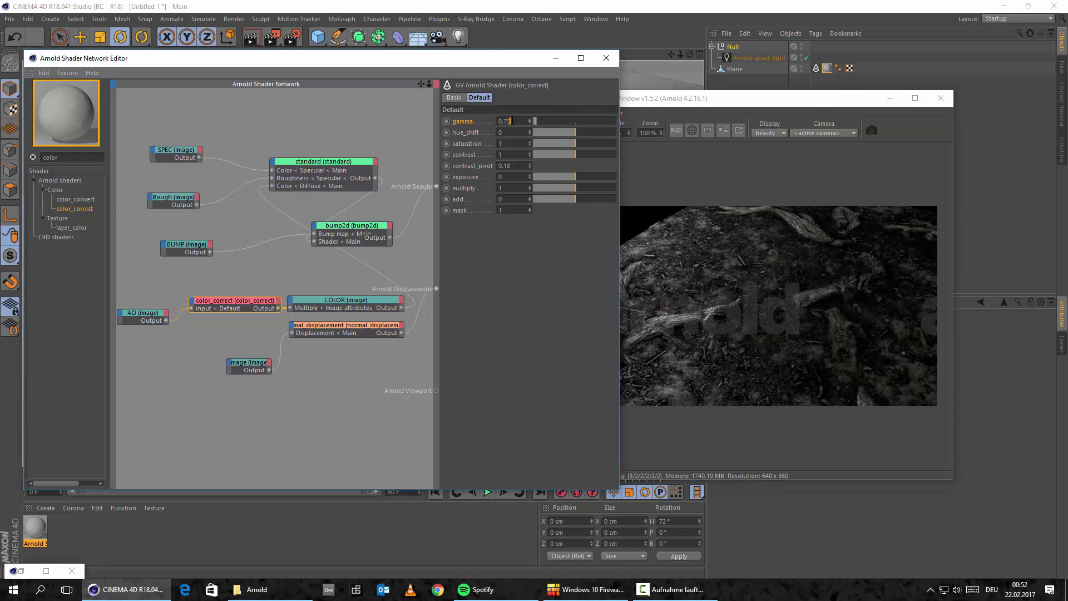
key("Return")
left_click(747, 105)
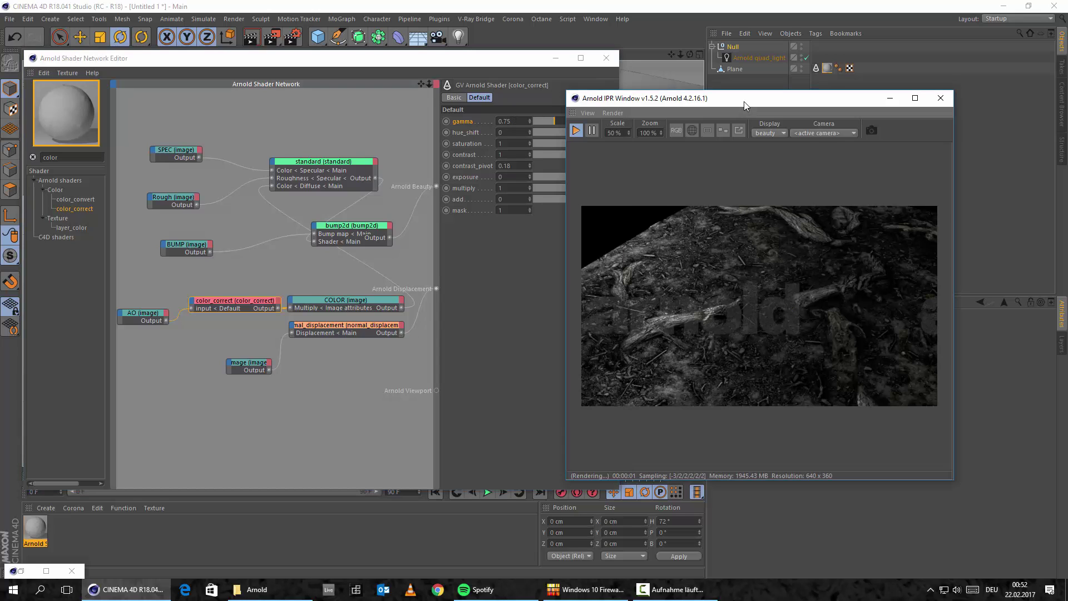
left_click_drag(745, 102, 779, 100)
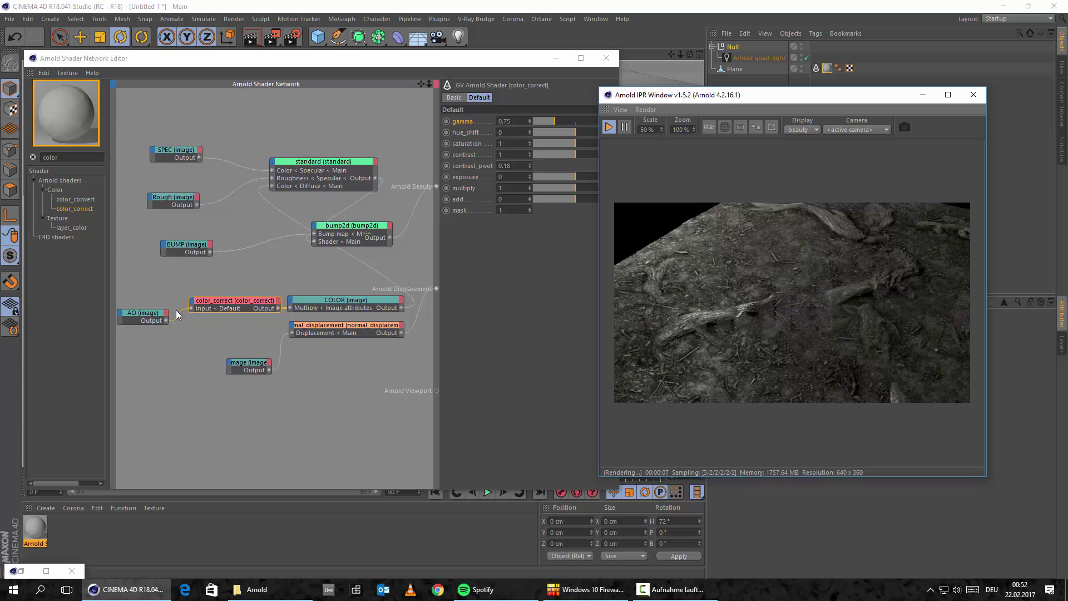
Move the IPR window aside and adjust the heading rotation of the light's parent Null
left_click_drag(749, 94, 411, 87)
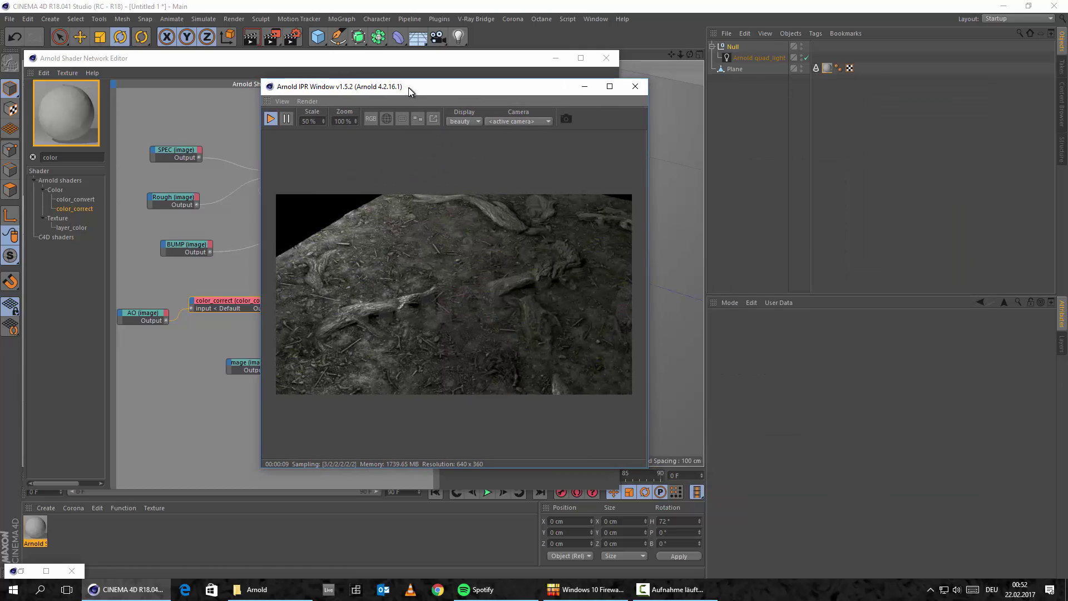
left_click(732, 47)
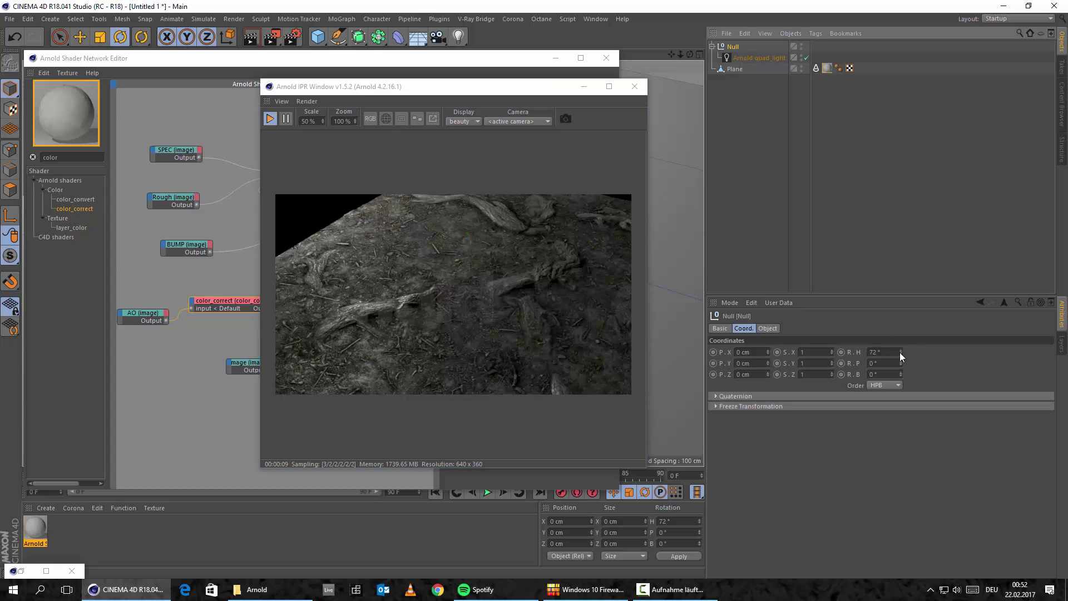
left_click_drag(900, 353, 900, 394)
Set the Arnold quad light's intensity to 100
left_click(758, 58)
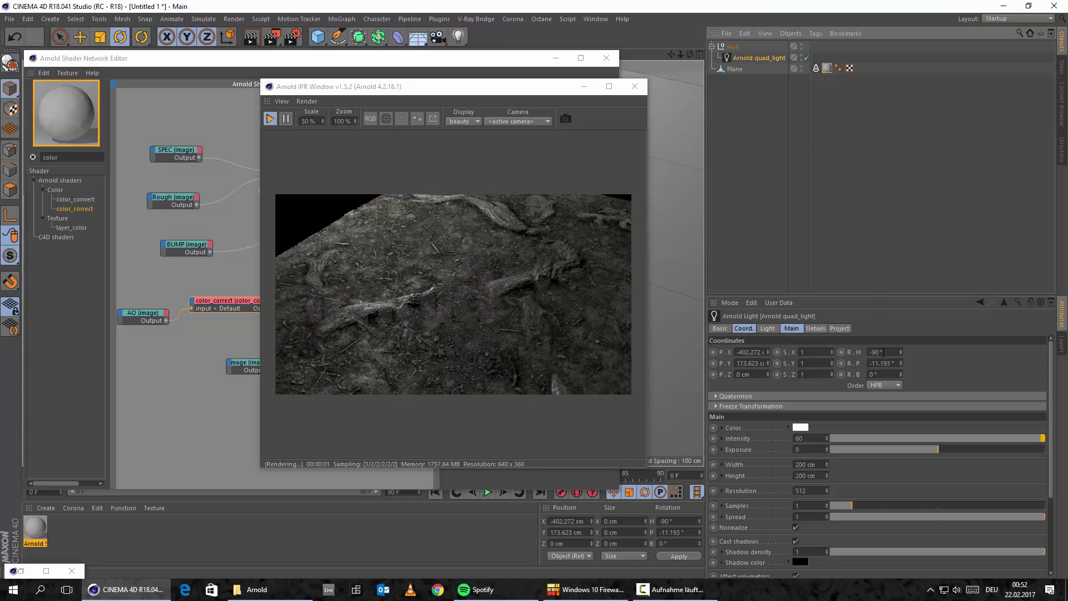
left_click(789, 329)
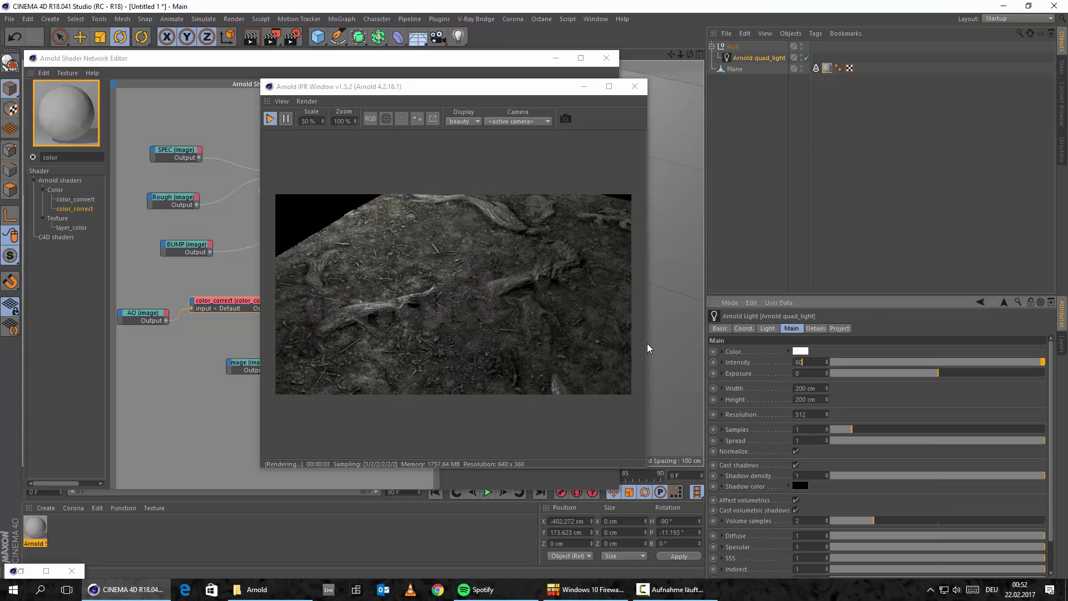
key("BackSpace")
key("BackSpace")
type("100")
key("Return")
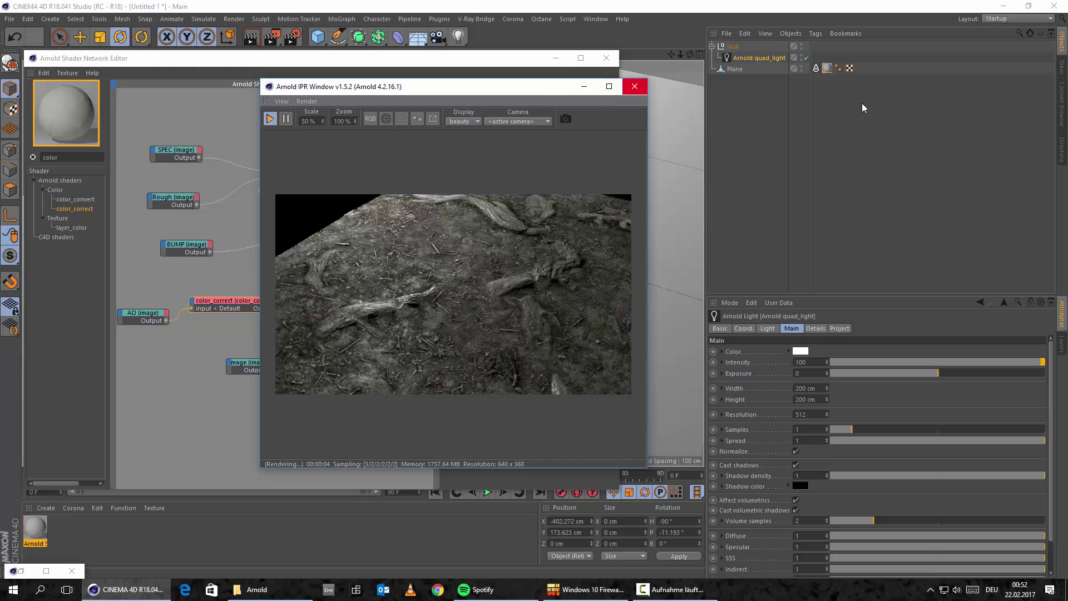
Set the AO color_correct node's gamma to 0.5 and maximize the IPR window to inspect the render
left_click_drag(494, 86, 797, 93)
left_click(144, 313)
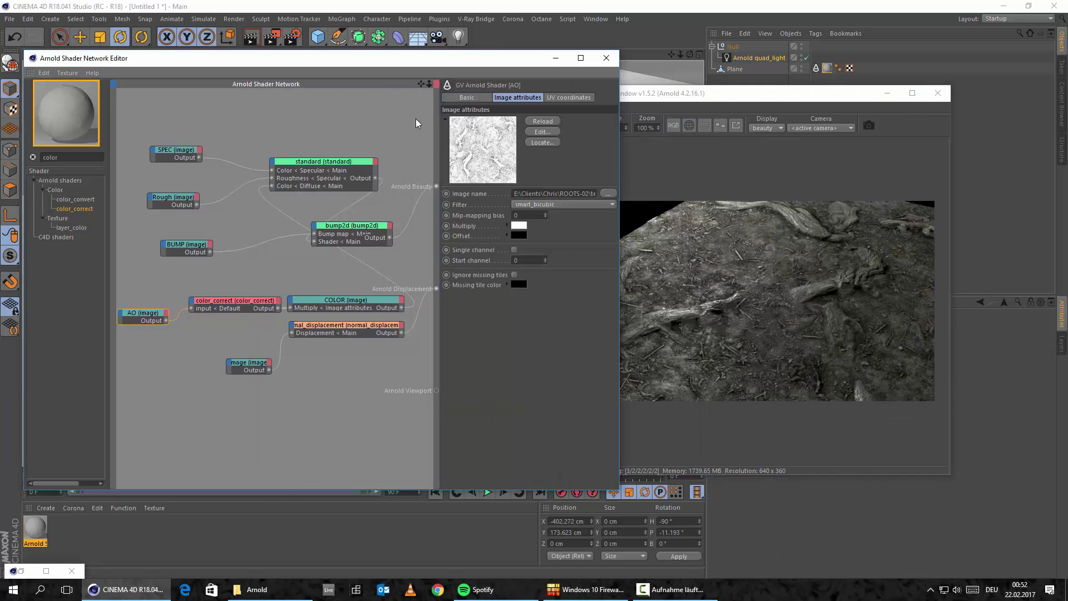
left_click(224, 301)
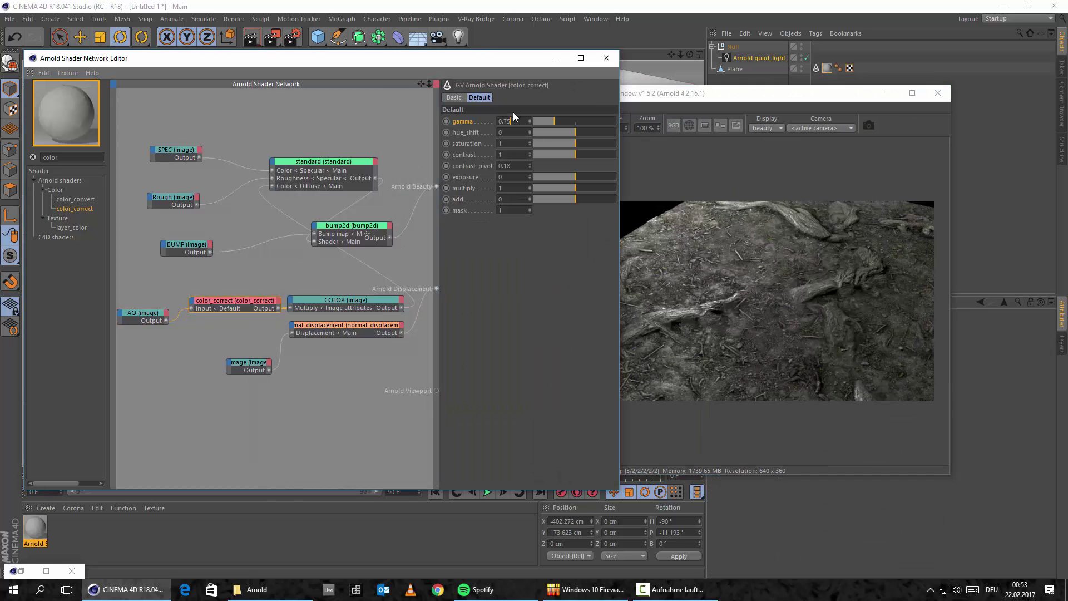
type("0.5")
key("Return")
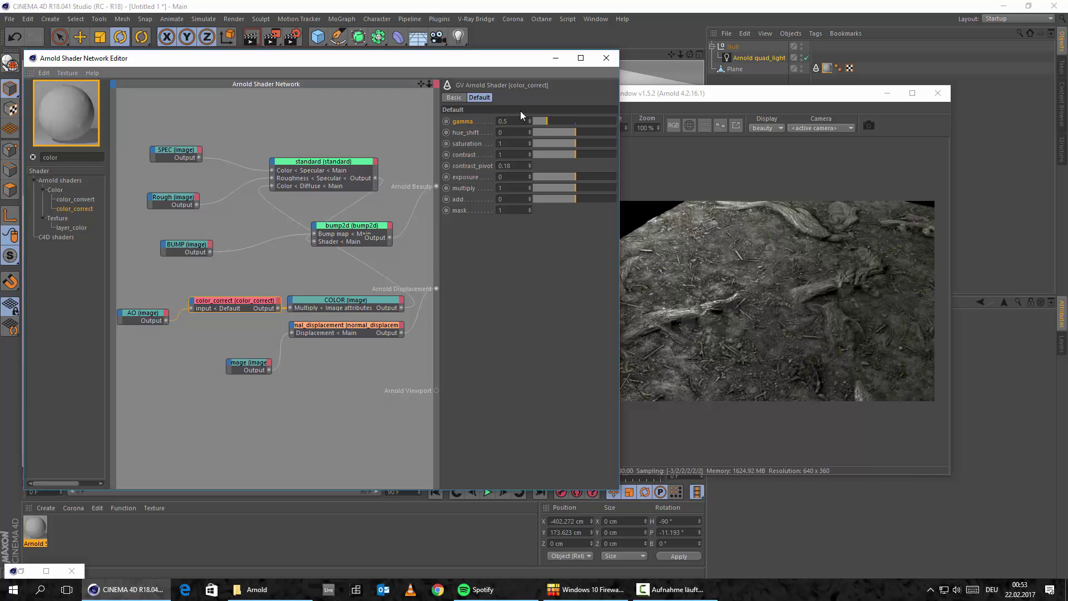
double_click(747, 96)
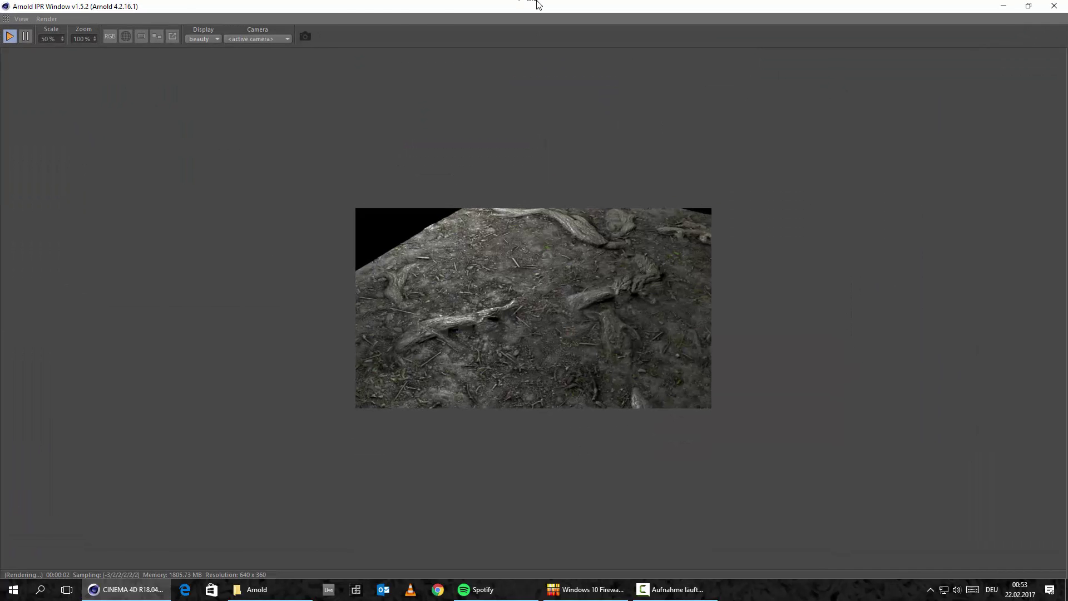
Restore the IPR window, try disconnecting the AO image from the color_correct node, and undo the disconnection
double_click(537, 5)
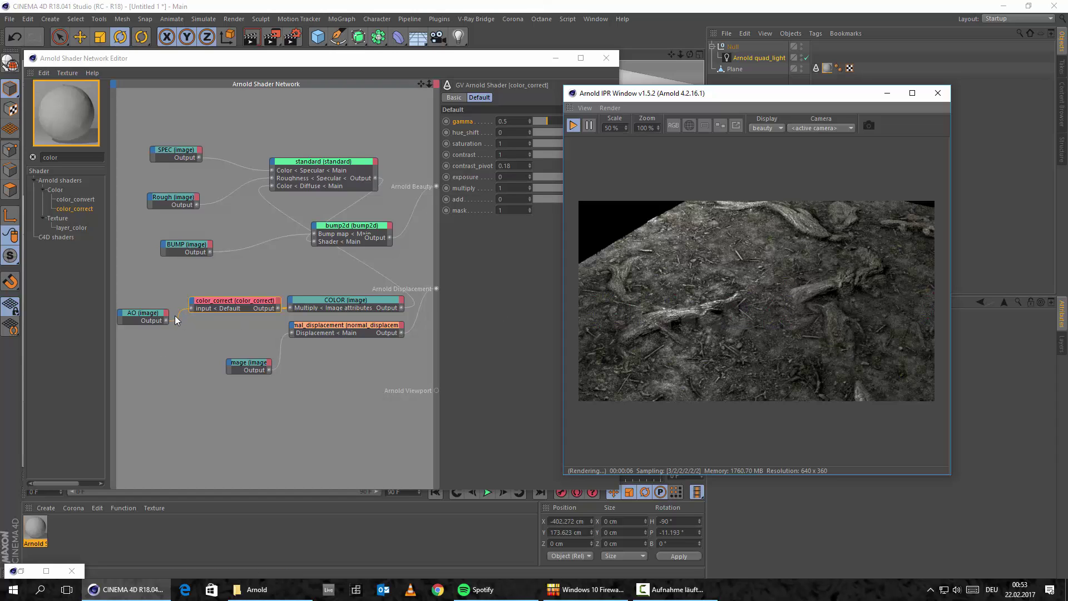
key("Delete")
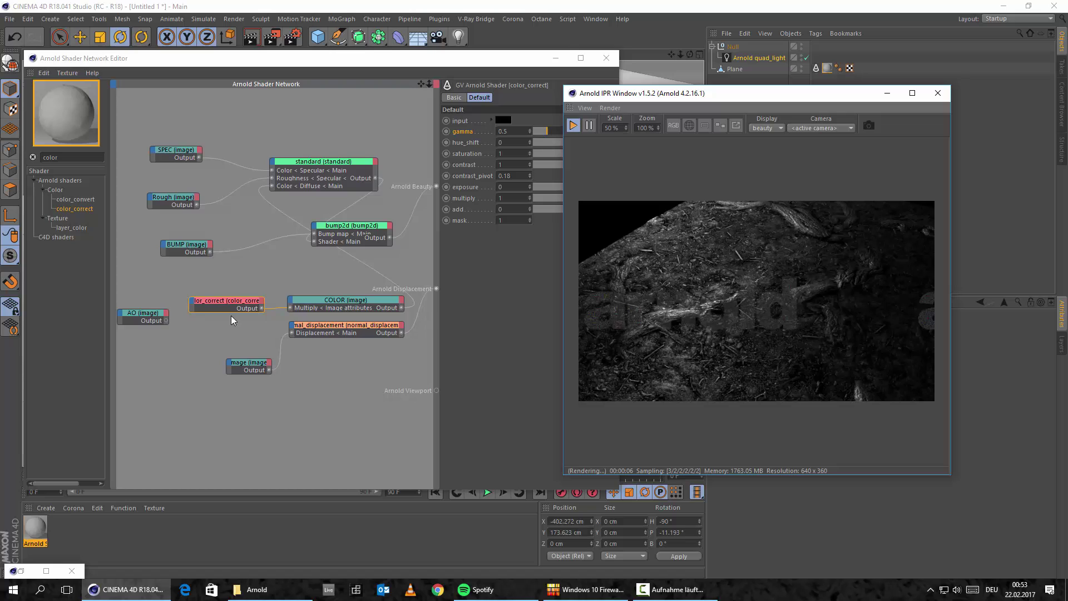
left_click(27, 19)
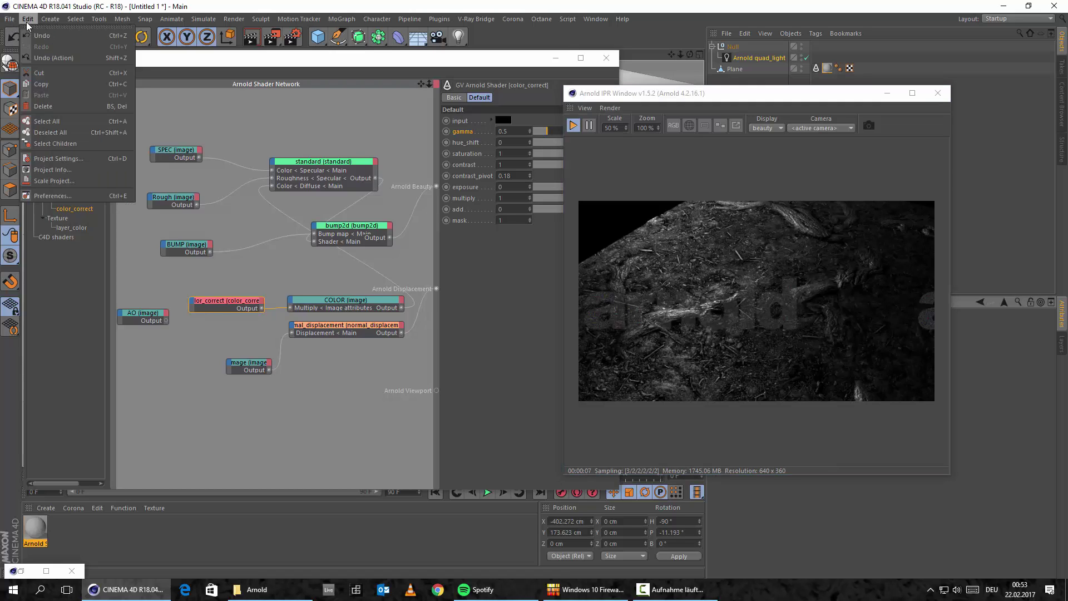
left_click(39, 33)
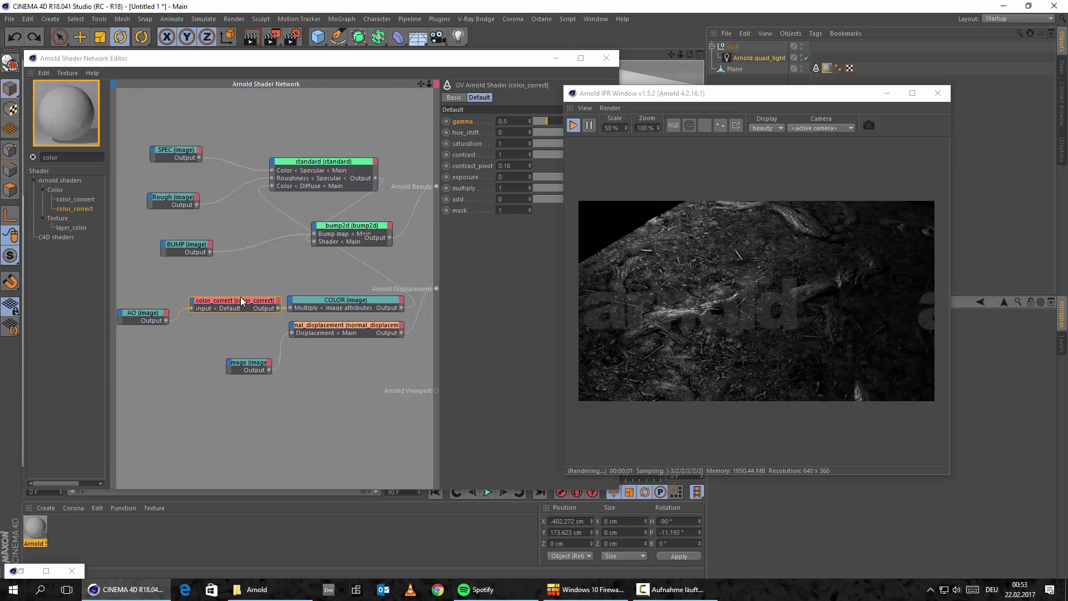
Rearrange the color_correct node and both windows, and disconnect color_correct from the COLOR image's Multiply to check the render without AO
left_click_drag(241, 301, 229, 290)
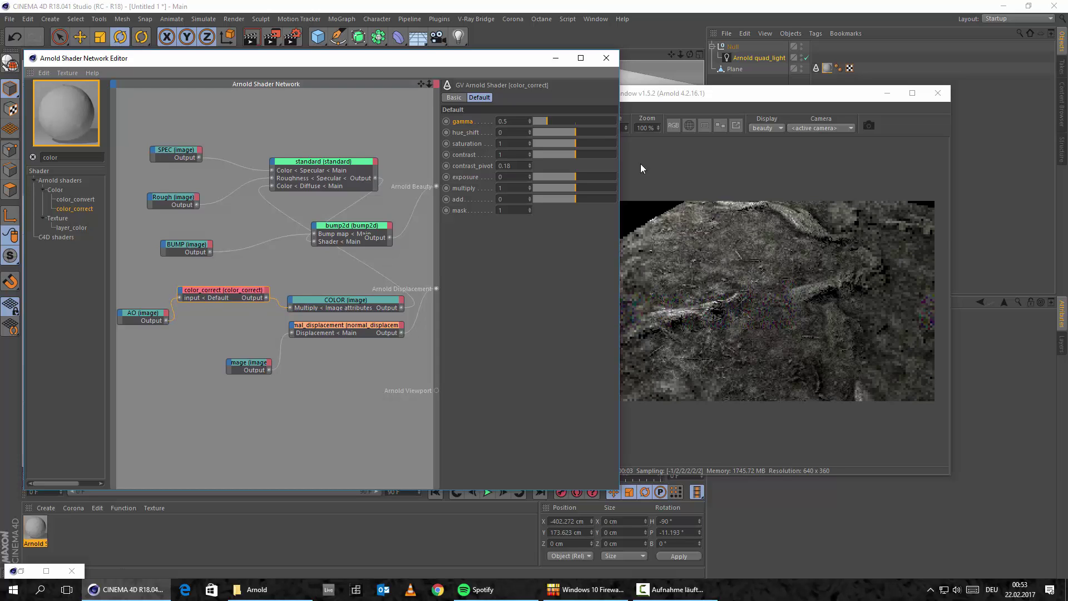
left_click_drag(667, 93, 733, 91)
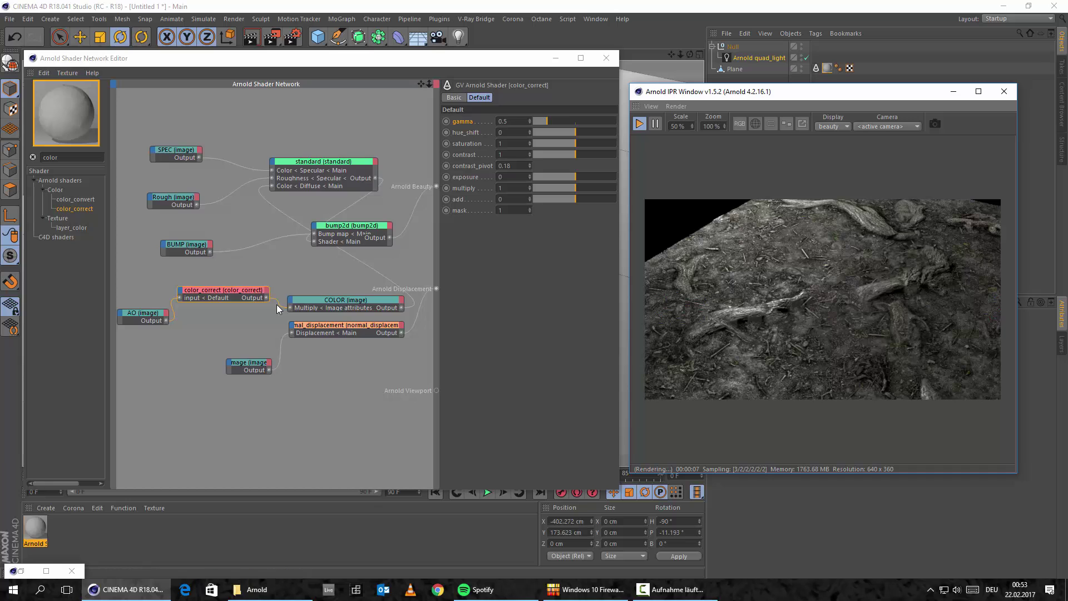
left_click_drag(276, 305, 723, 258)
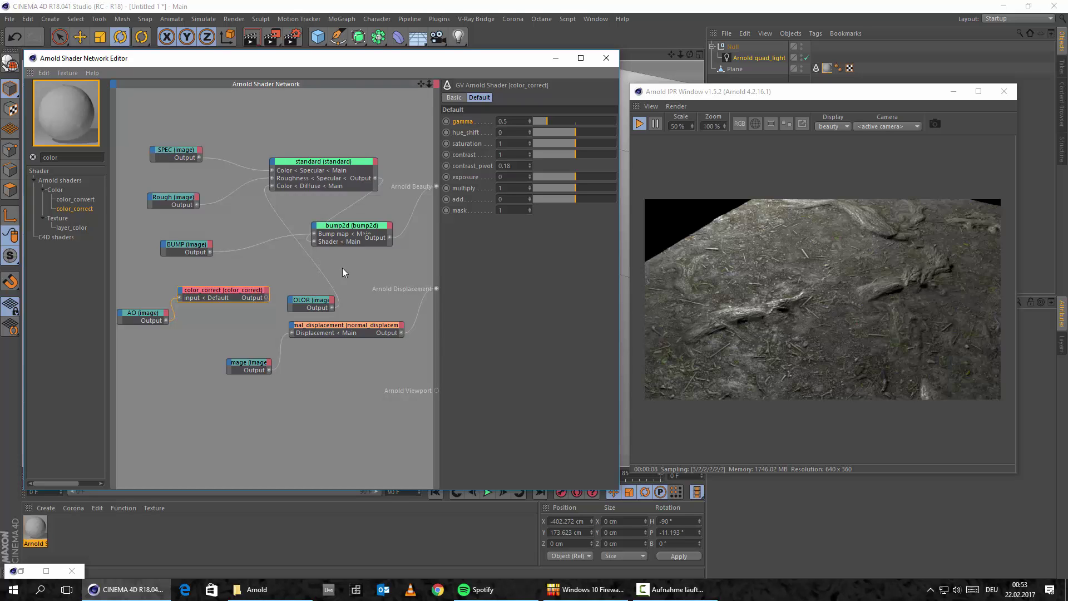
left_click_drag(400, 62, 415, 65)
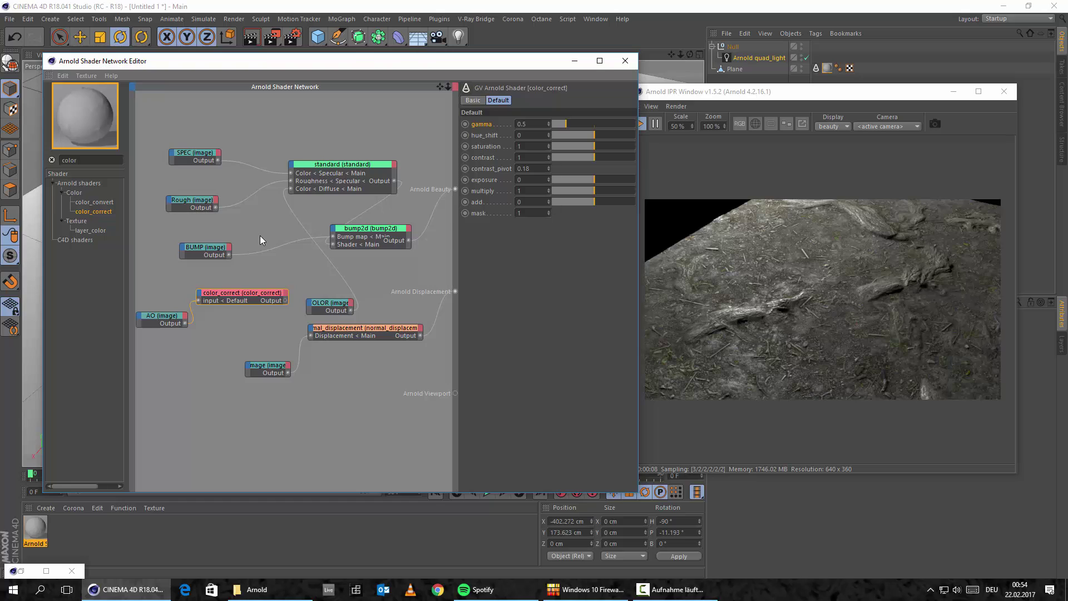
Reconnect the AO color_correct node's output to the Multiply input of the COLOR image
left_click(311, 303)
mouse_move(338, 308)
left_click(386, 320)
left_click_drag(284, 301, 310, 311)
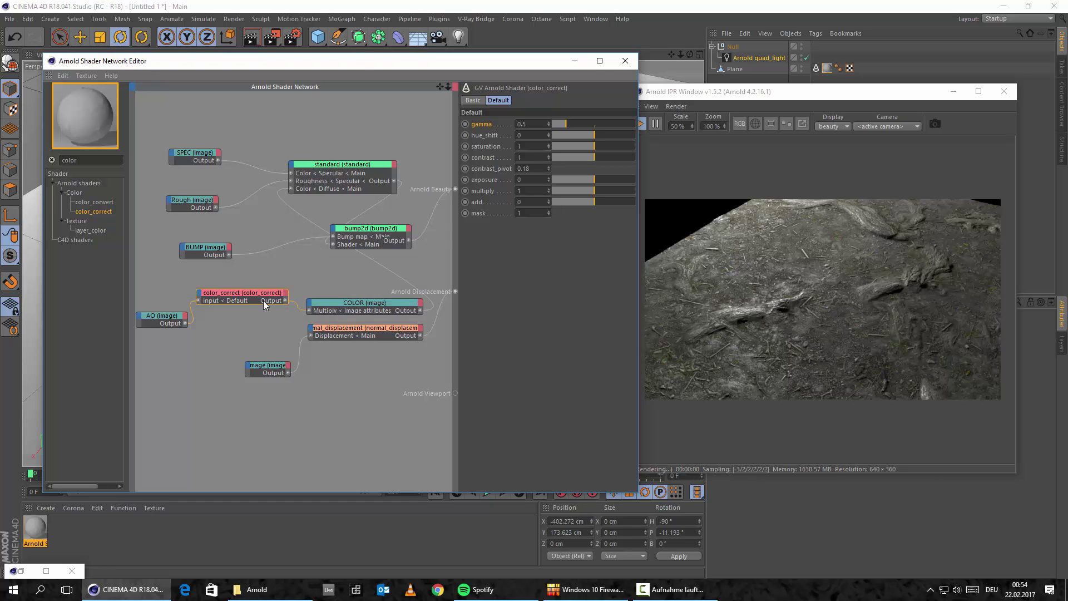
Set the AO color_correct node's gamma to 1
left_click(536, 124)
type("1")
key("Return")
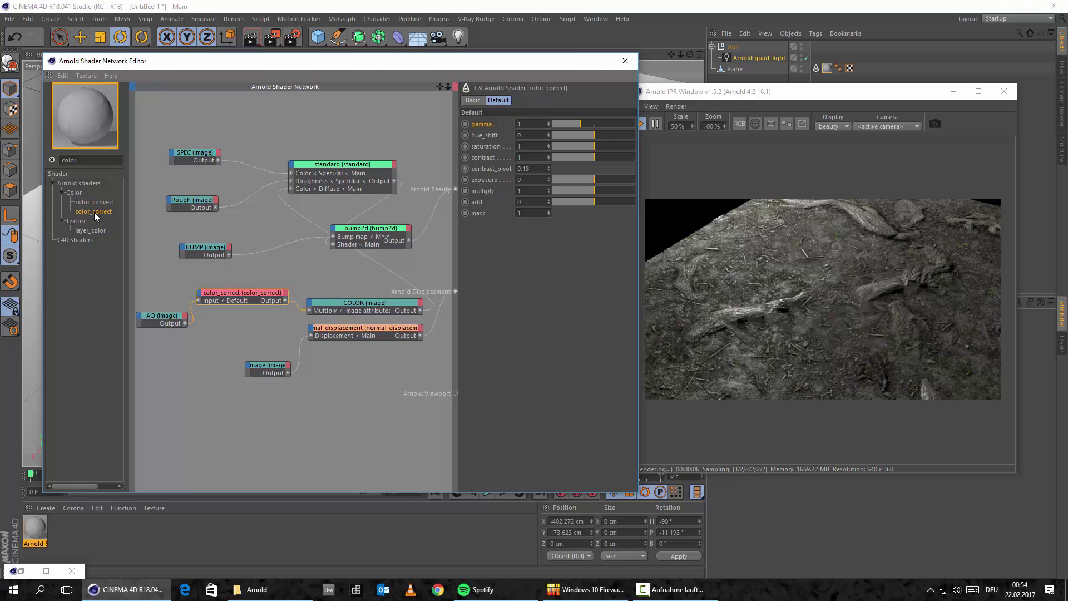
Add a second color_correct node beside the Rough image and connect the Rough image's output to its input
left_click_drag(251, 233, 250, 233)
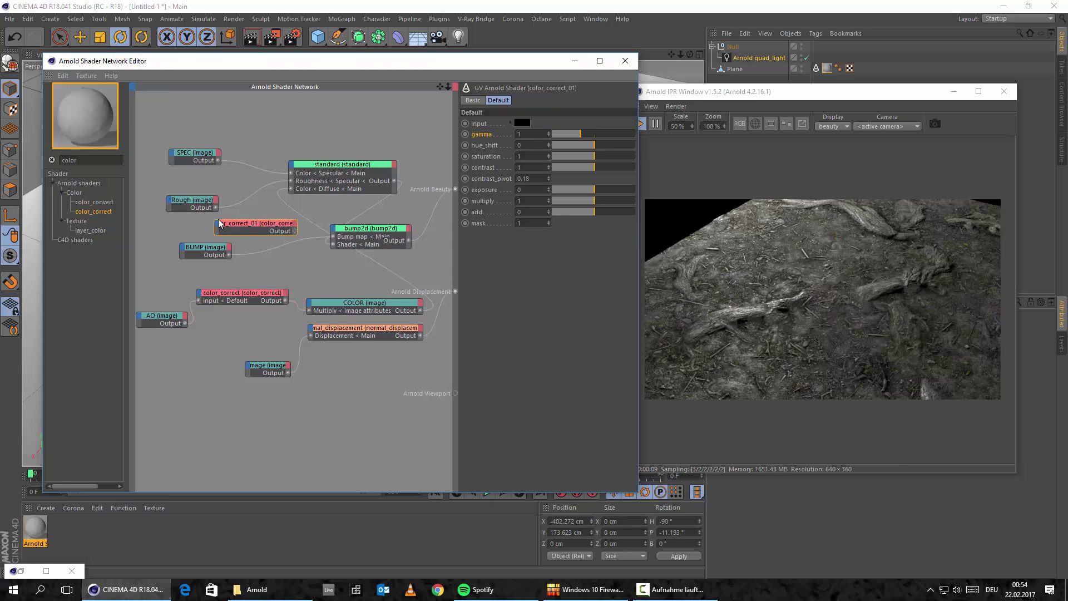
left_click_drag(179, 206, 169, 210)
left_click_drag(160, 214, 219, 214)
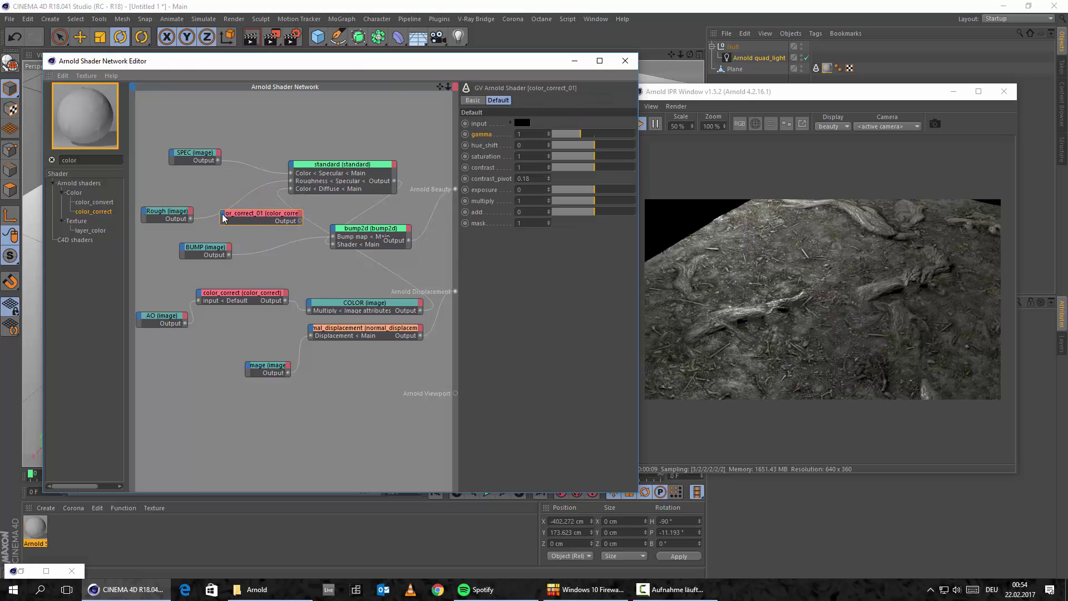
left_click(222, 217)
left_click(272, 223)
left_click_drag(190, 219, 206, 186)
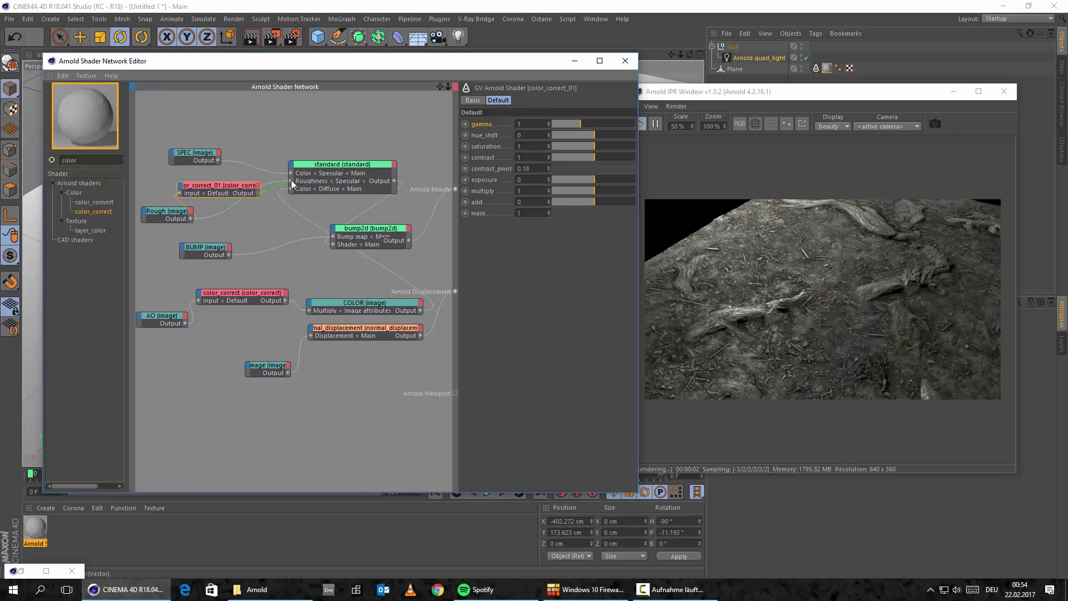
Connect the new color_correct node's output to the standard shader's specular Roughness and space the nodes apart for a clearer layout
left_click_drag(289, 188, 249, 210)
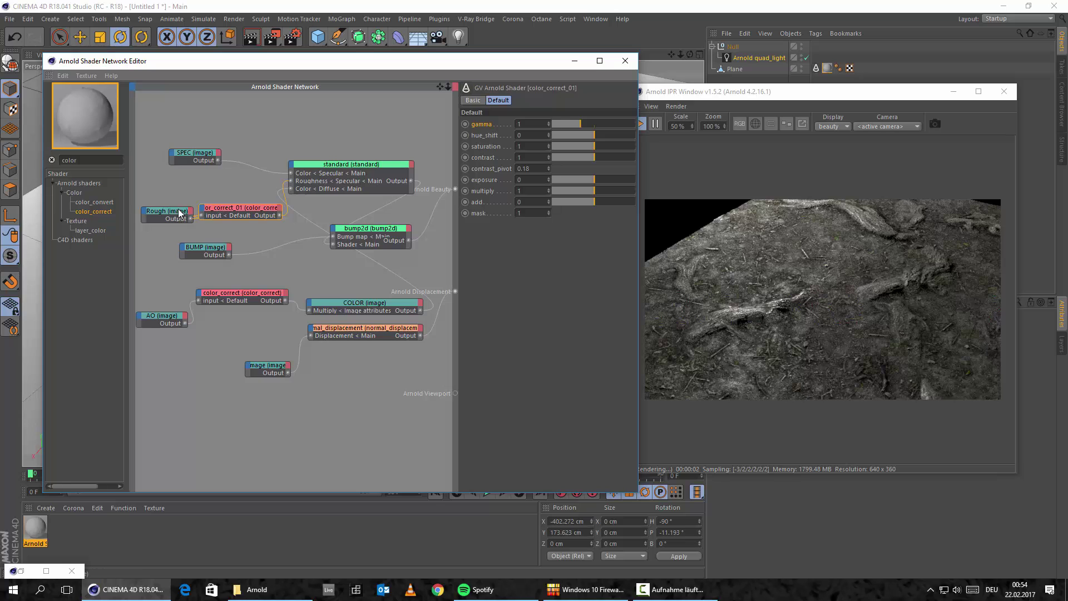
left_click_drag(179, 214, 250, 219)
left_click(236, 224)
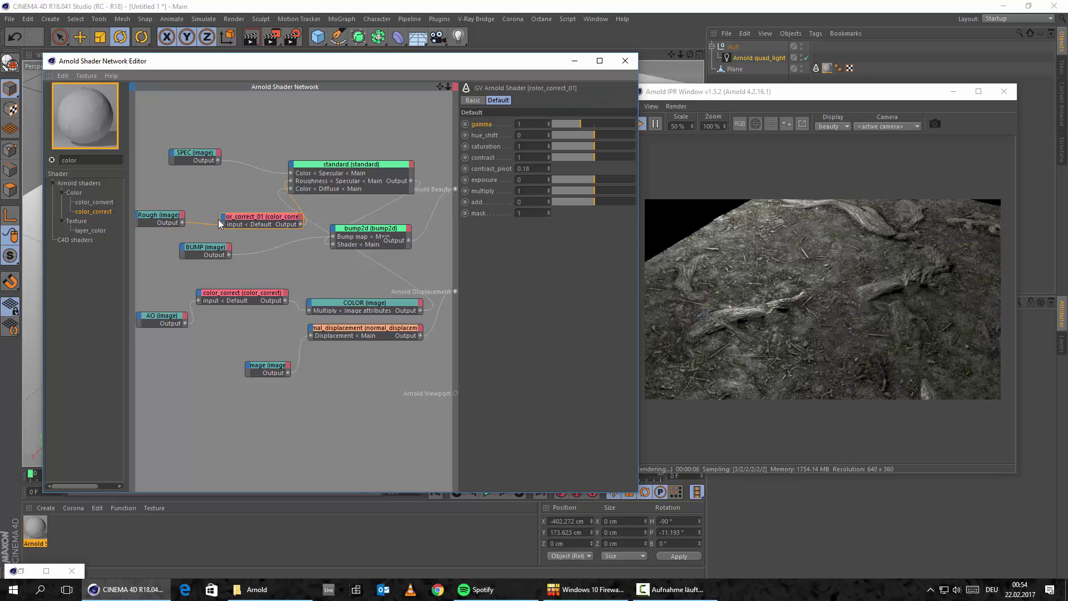
mouse_move(221, 218)
left_mouse_down()
mouse_move(203, 218)
mouse_move(226, 210)
left_mouse_up()
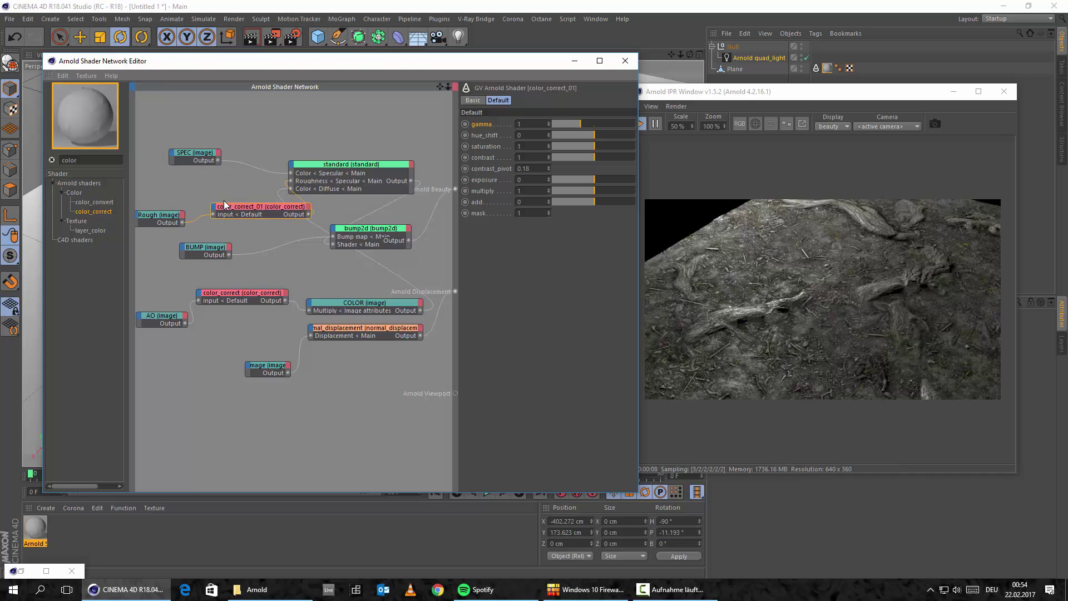
left_click(354, 165)
left_click_drag(354, 165, 372, 152)
left_click(272, 209)
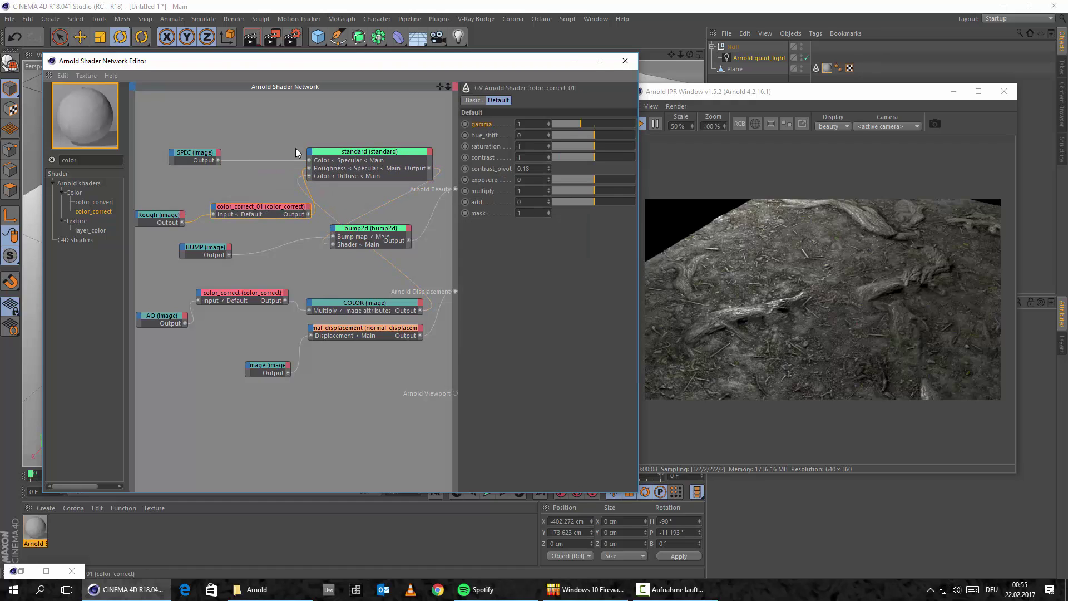
Try a gamma of 3 on the roughness color_correct node and move the IPR window clear of the editor
double_click(531, 124)
type("3")
key("Return")
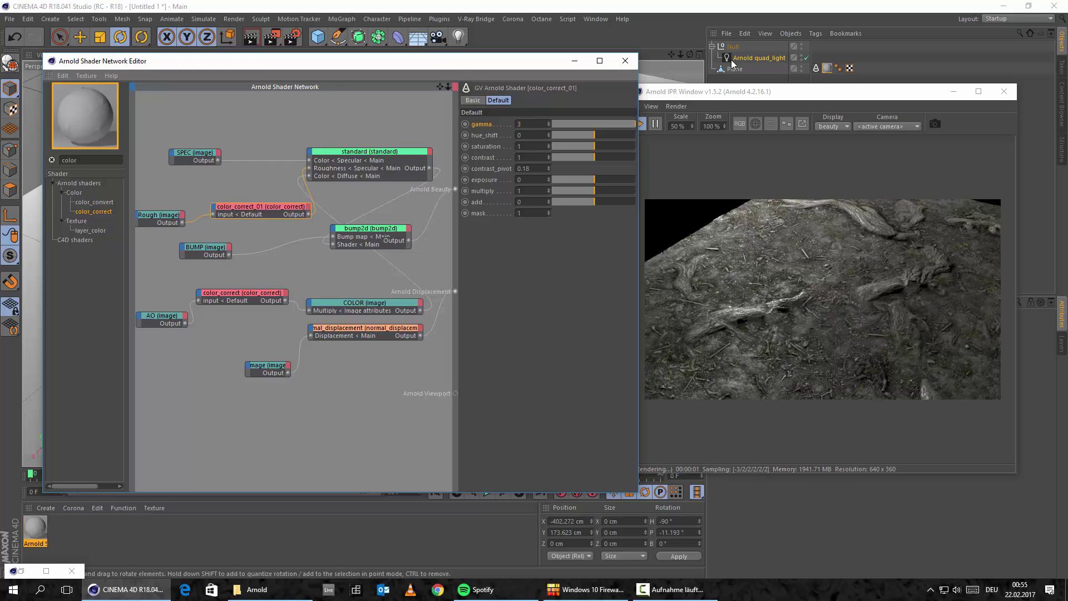
left_click_drag(798, 95, 819, 87)
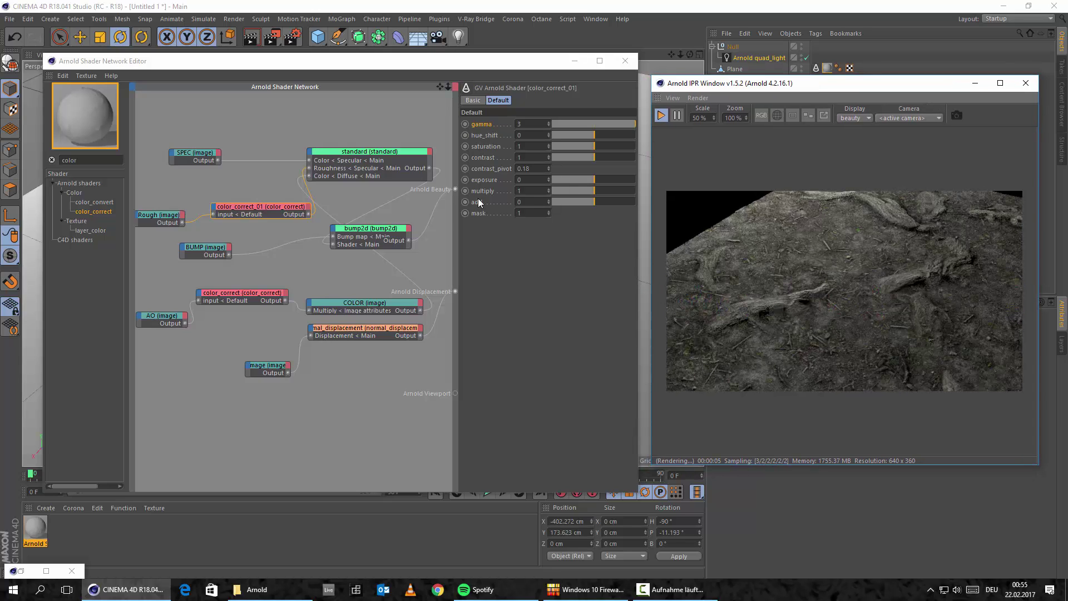
Try gamma values of 0.1 and 0.3 on the roughness color_correct node and compare the IPR renders
double_click(533, 123)
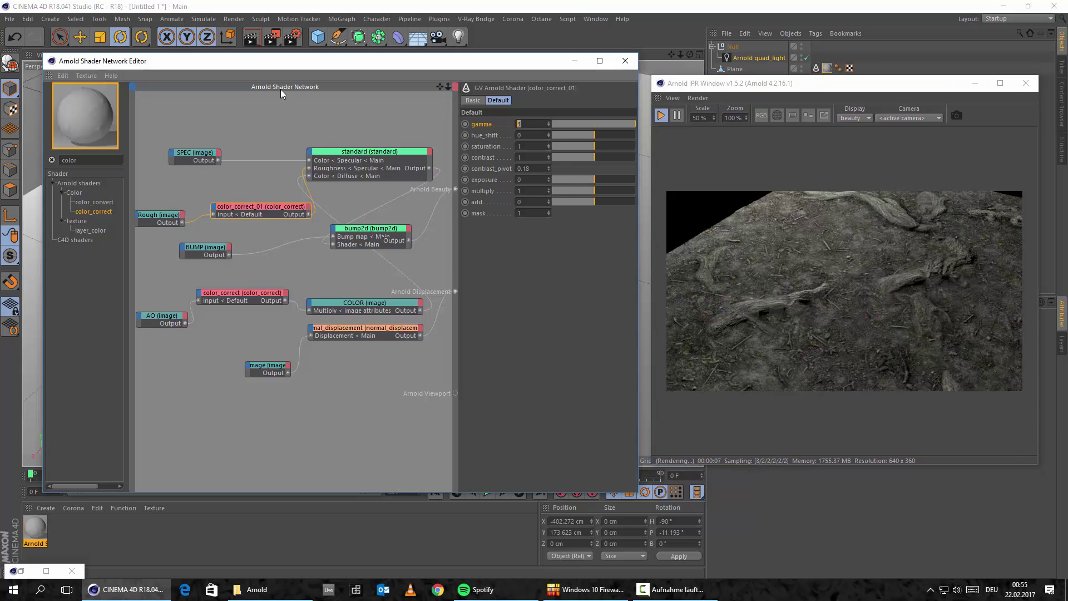
type("0.1")
key("Return")
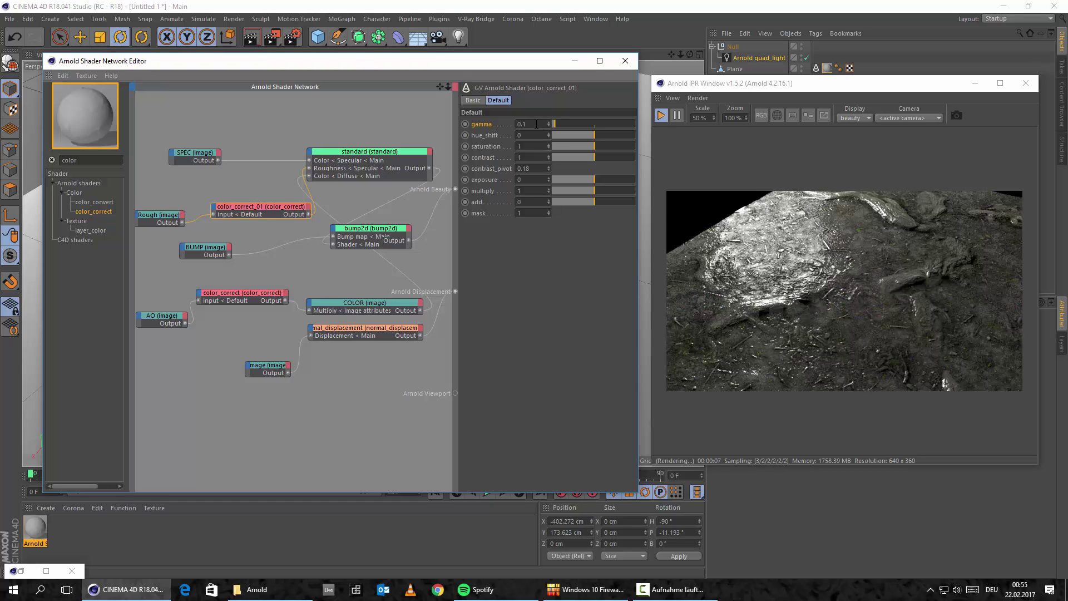
scroll(545, 123, "up", 2)
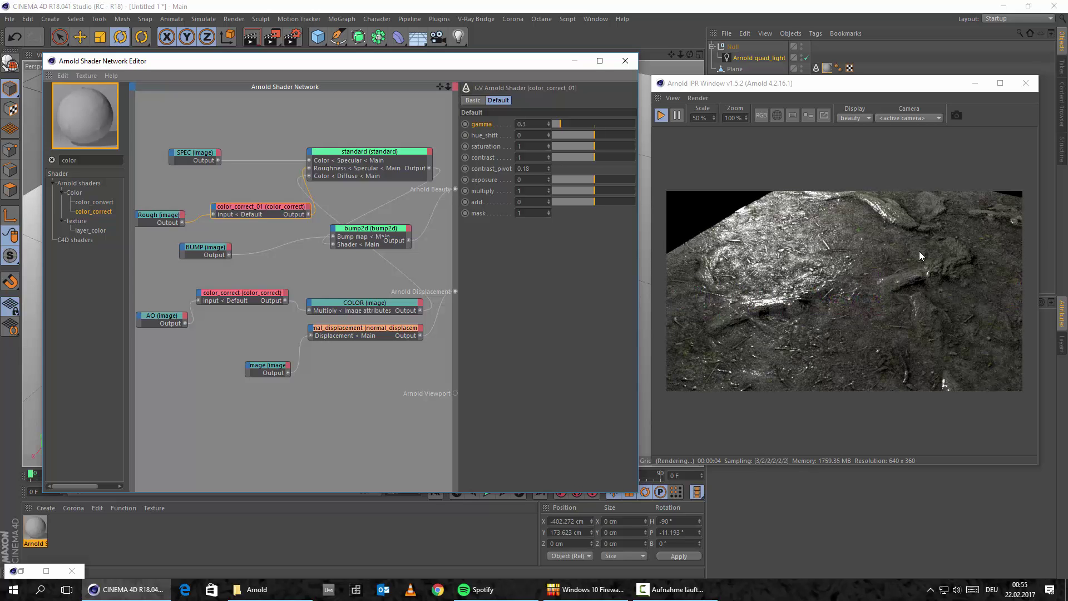
Set the roughness color_correct node's gamma to 0.6
key("BackSpace")
type("6")
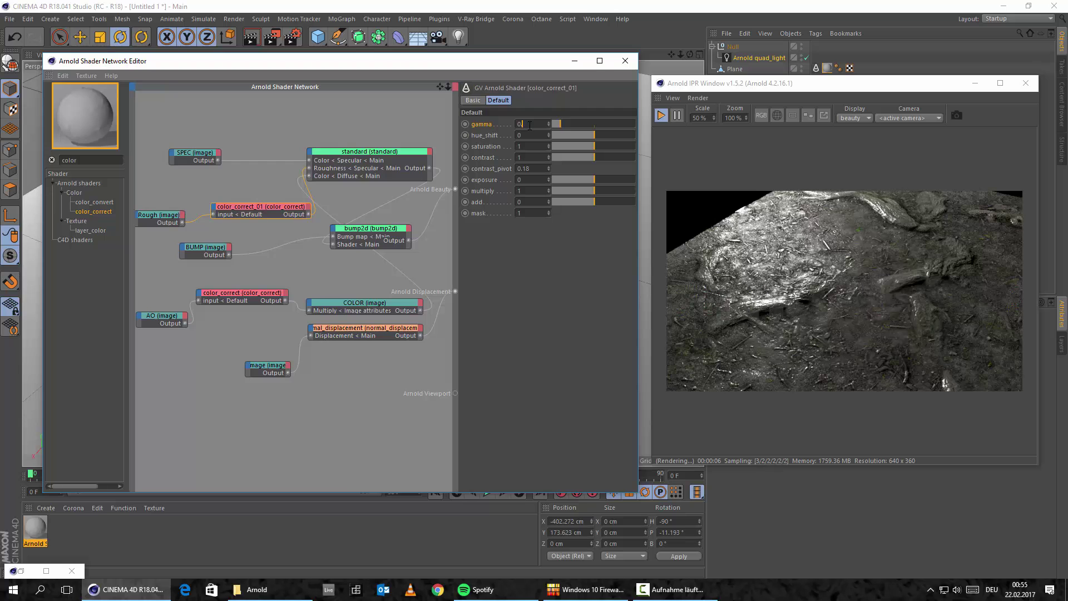
key("Return")
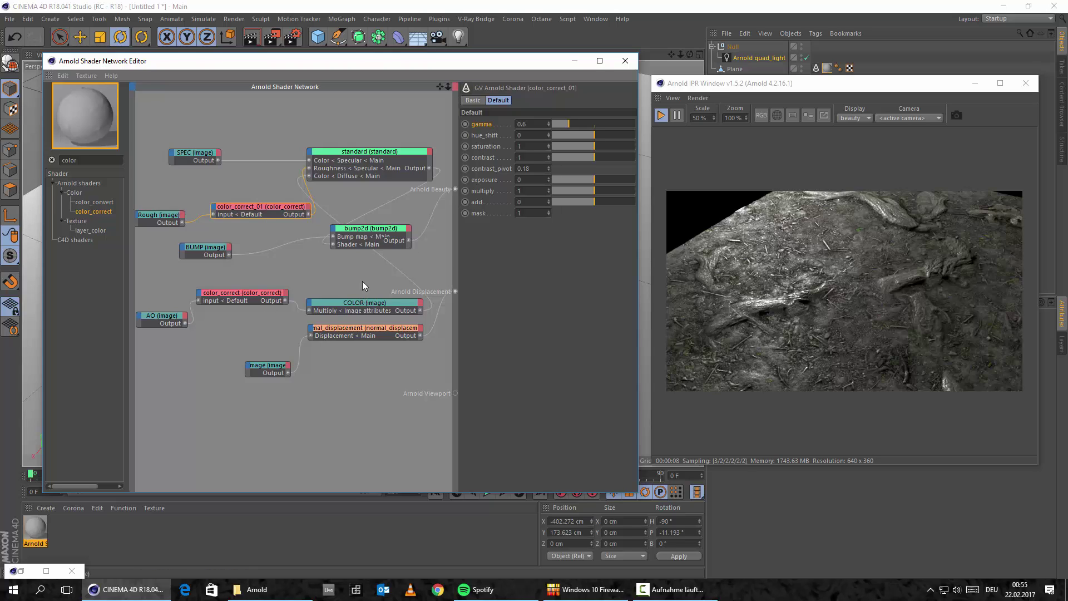
Select the SPEC image node in the shader network to show its image attributes
left_click(207, 157)
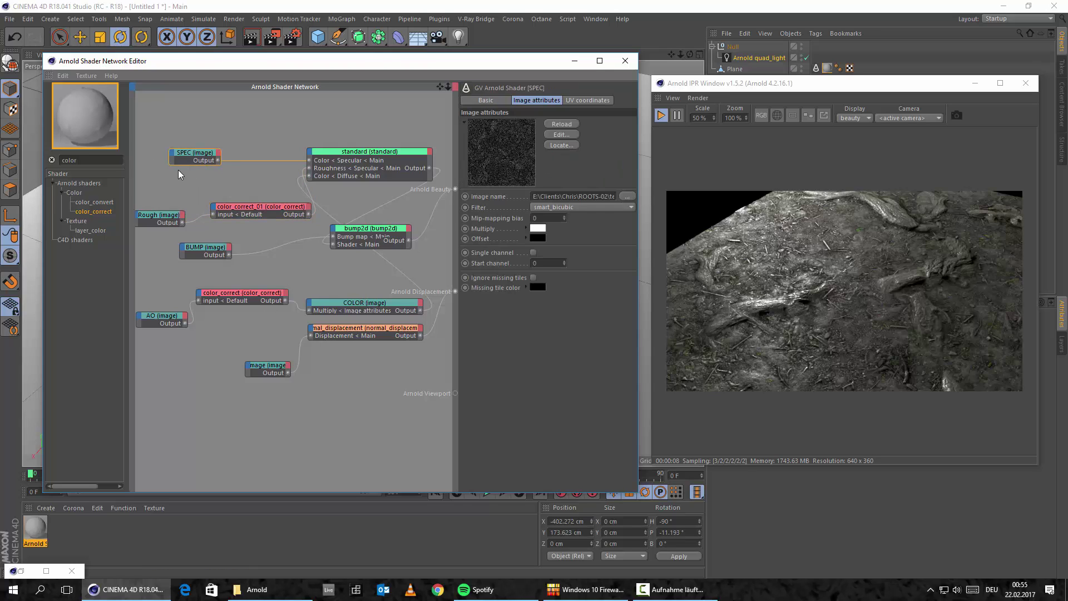